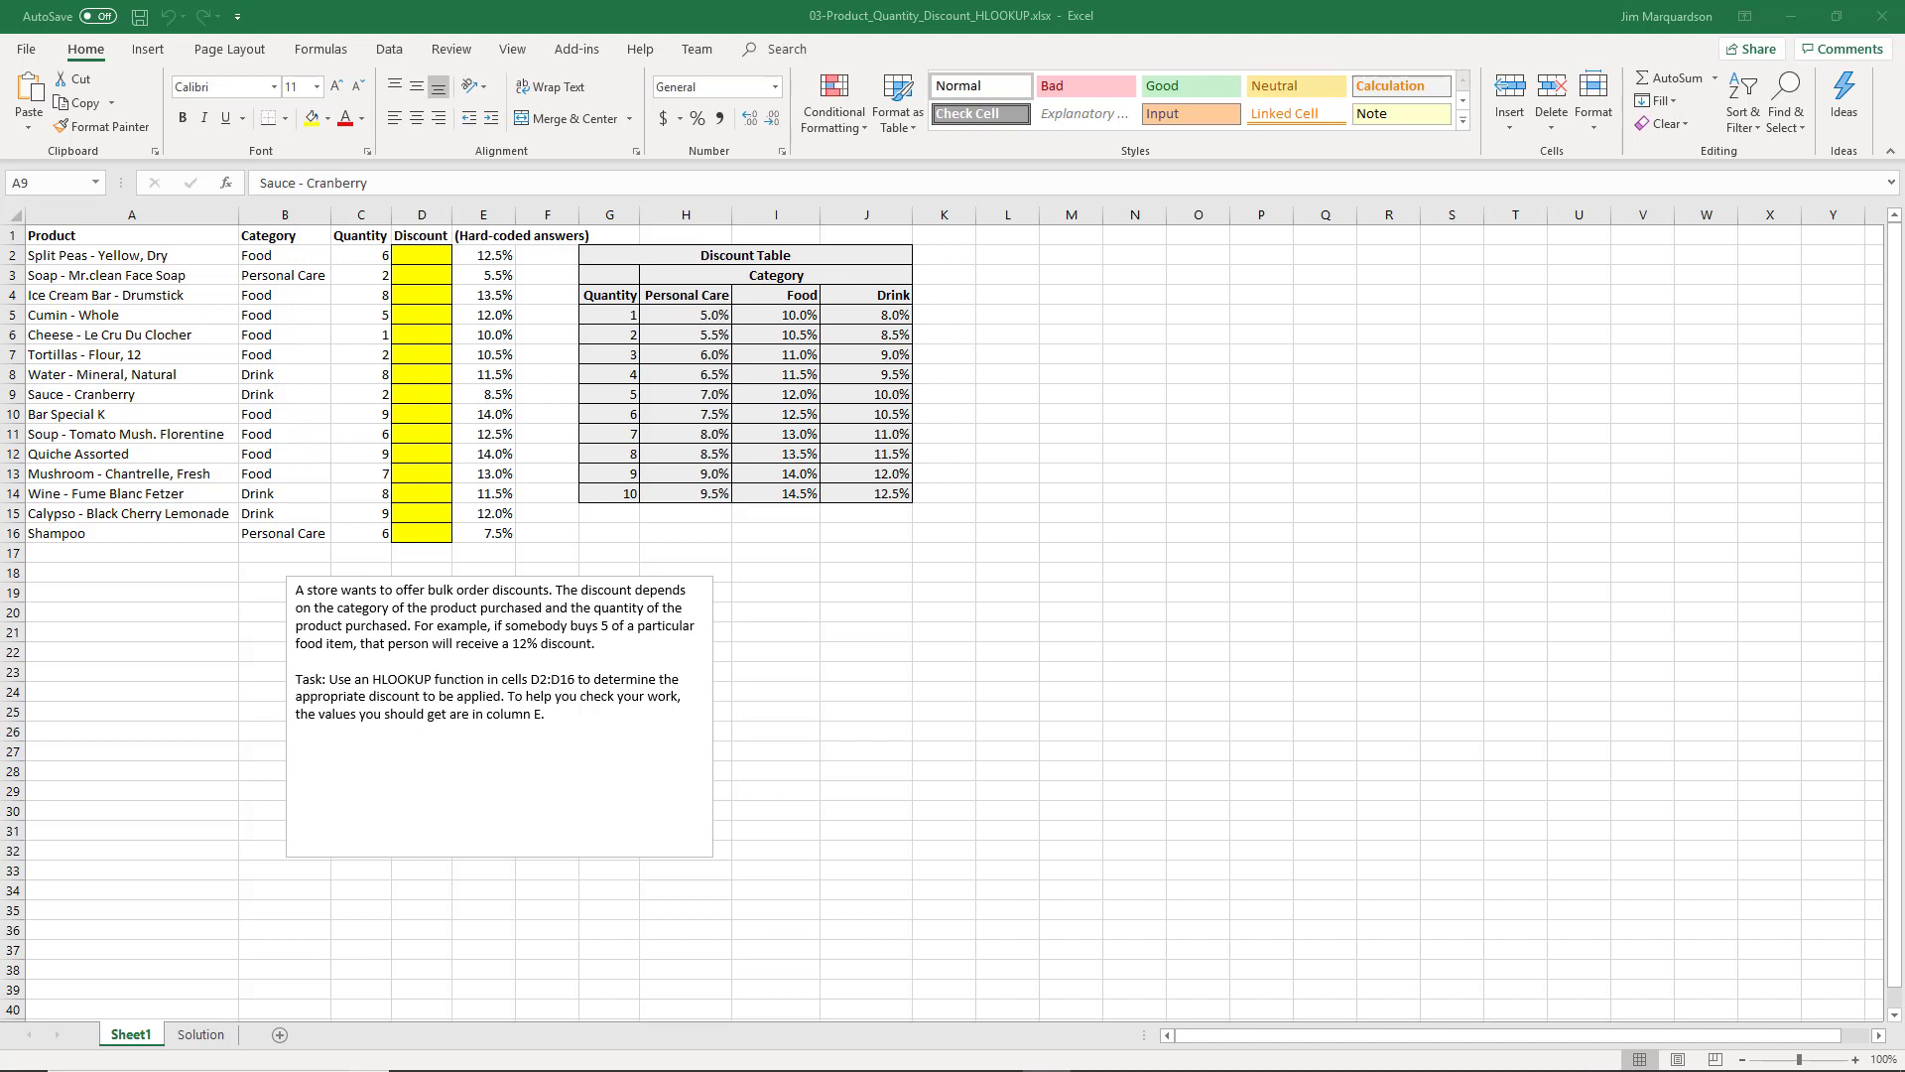
# Examine the product list's column headings and the hard-coded discount answers in column E
pyautogui.click(117, 238)
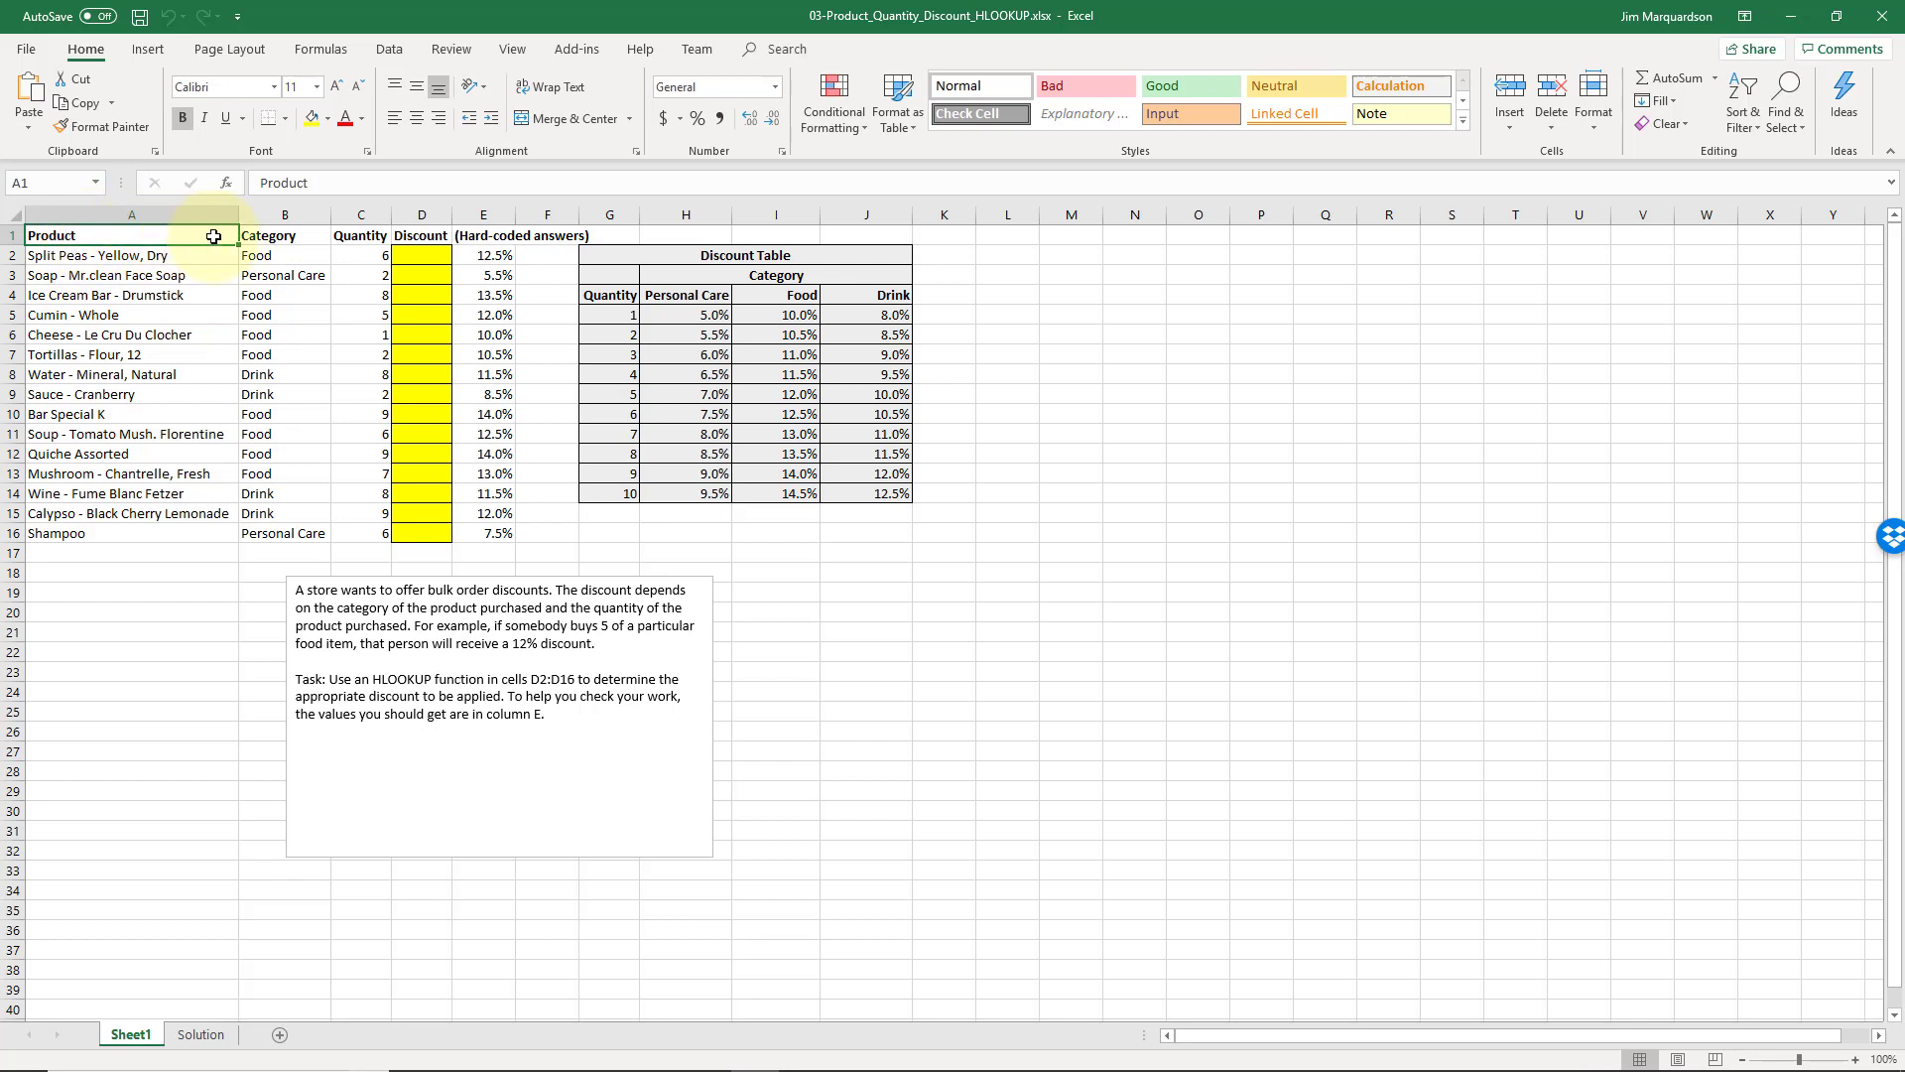
pyautogui.click(262, 239)
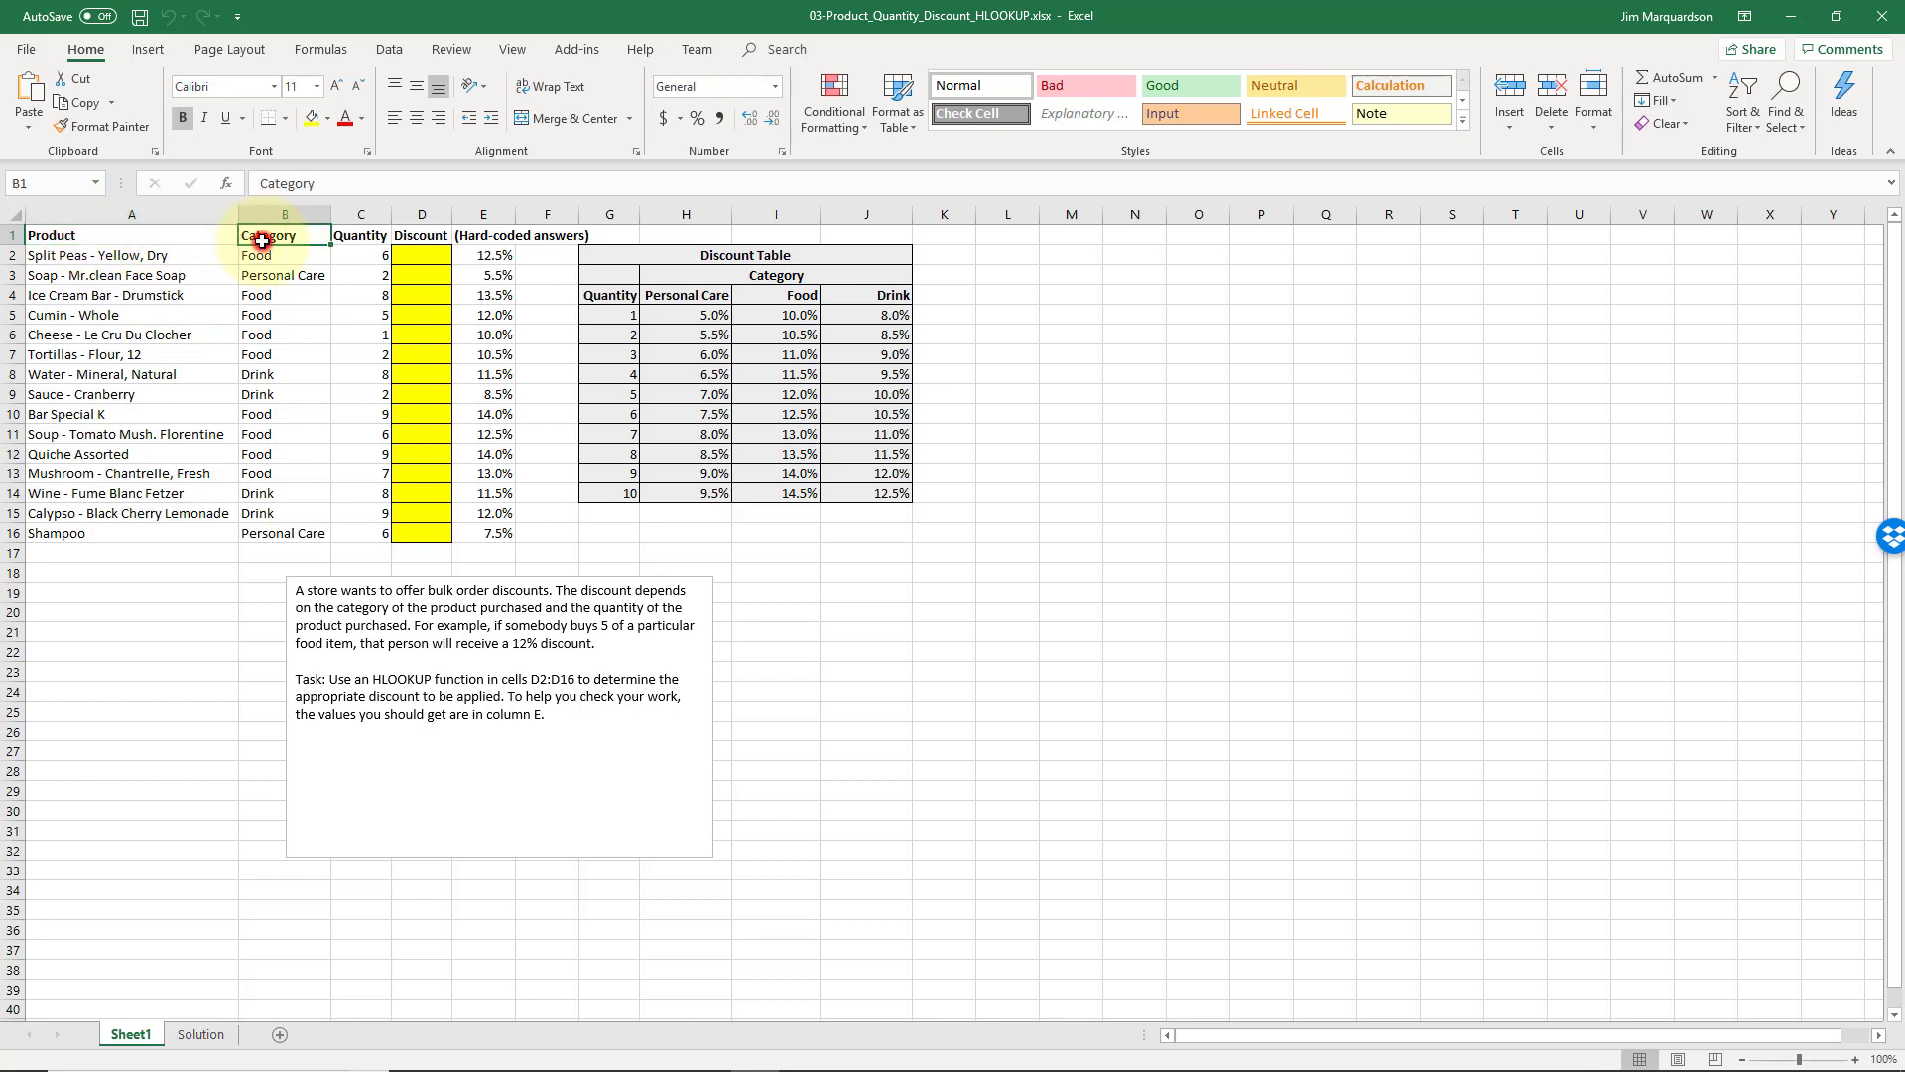
pyautogui.click(357, 235)
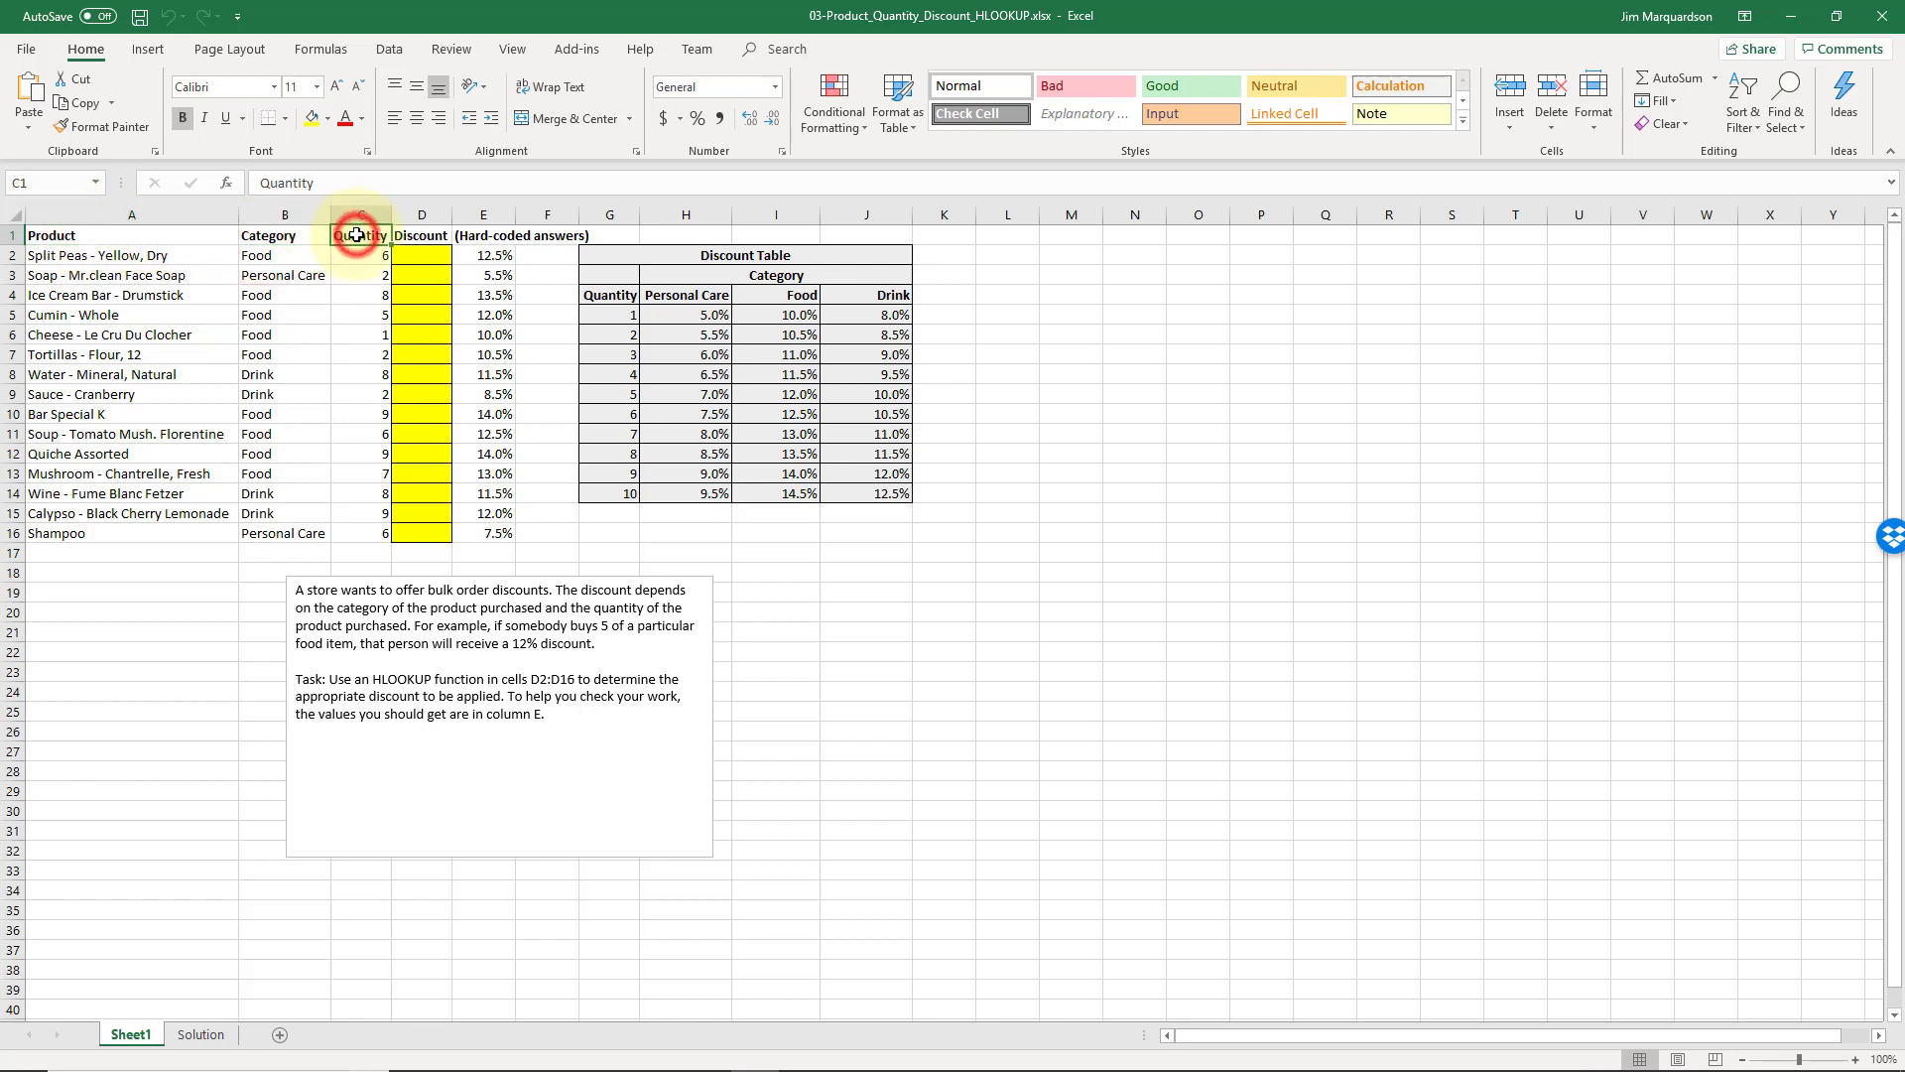
pyautogui.click(416, 235)
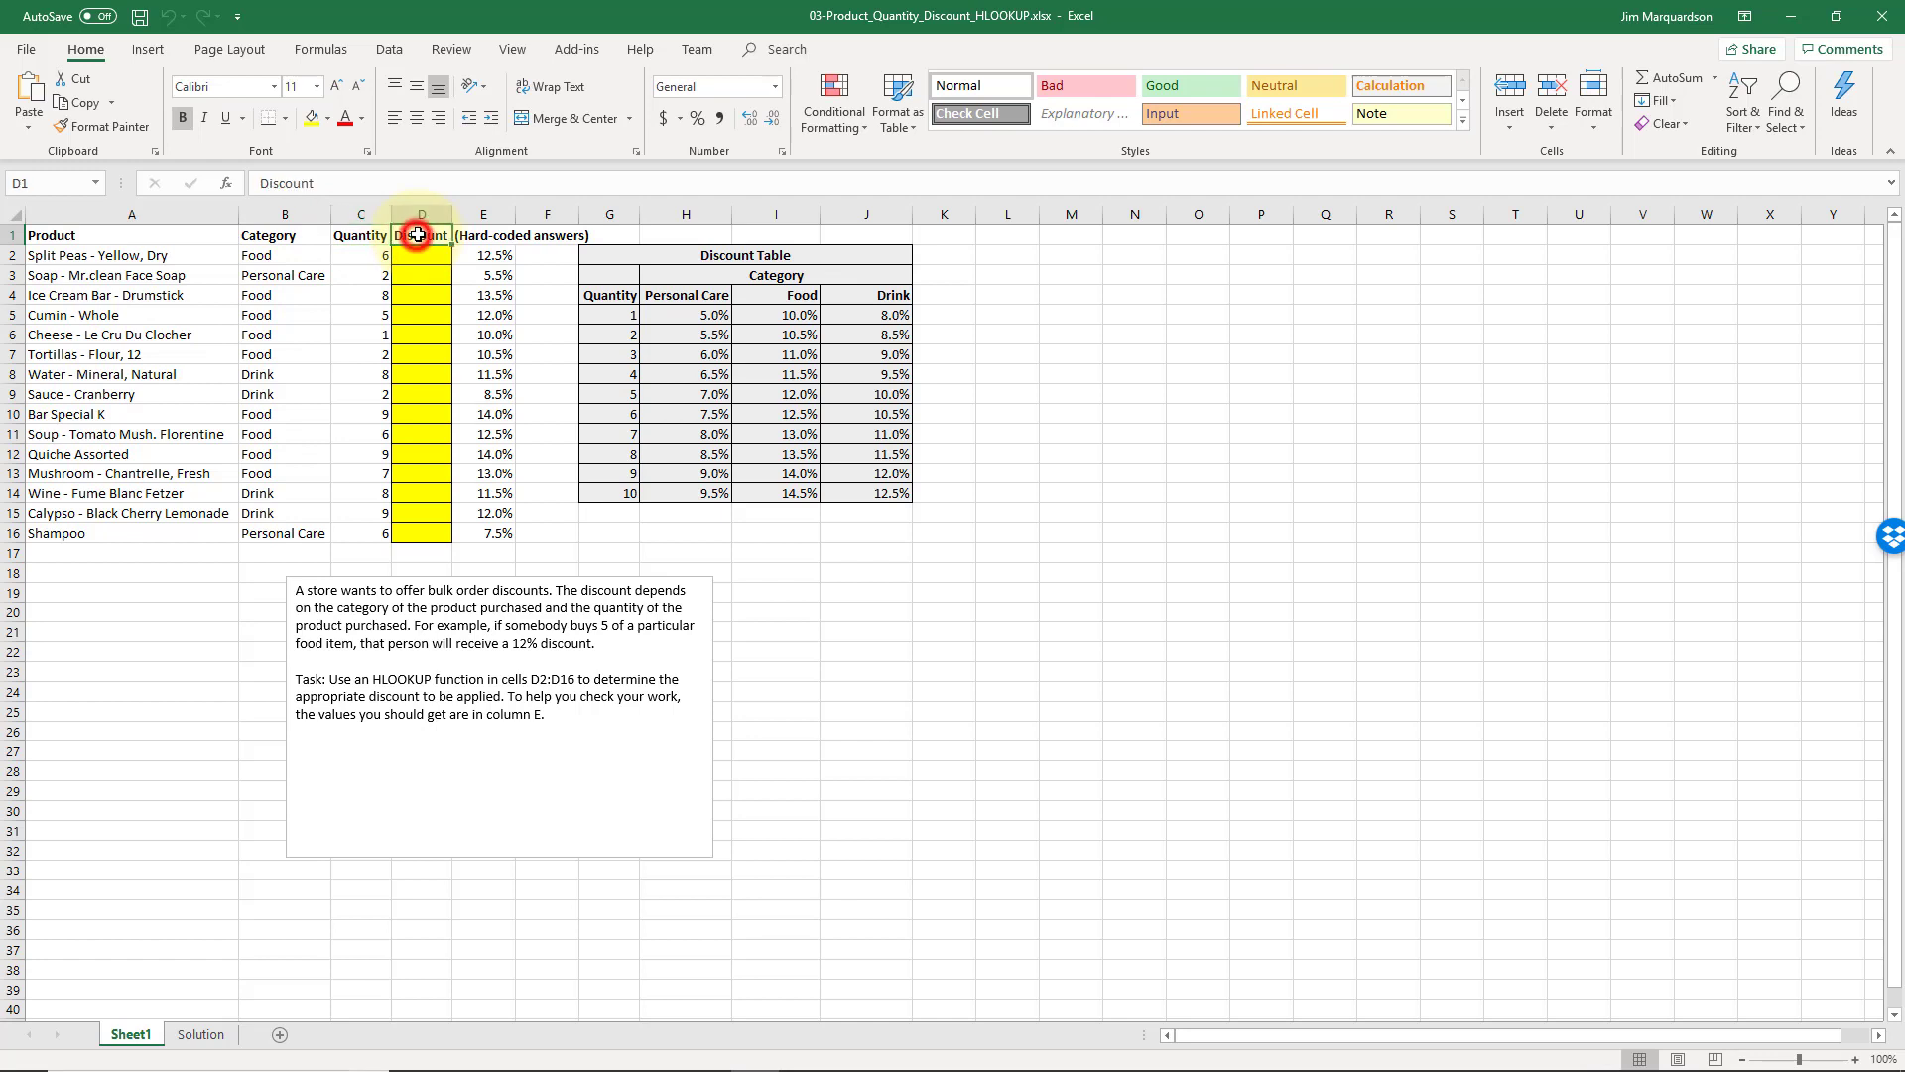
pyautogui.click(490, 236)
pyautogui.click(493, 256)
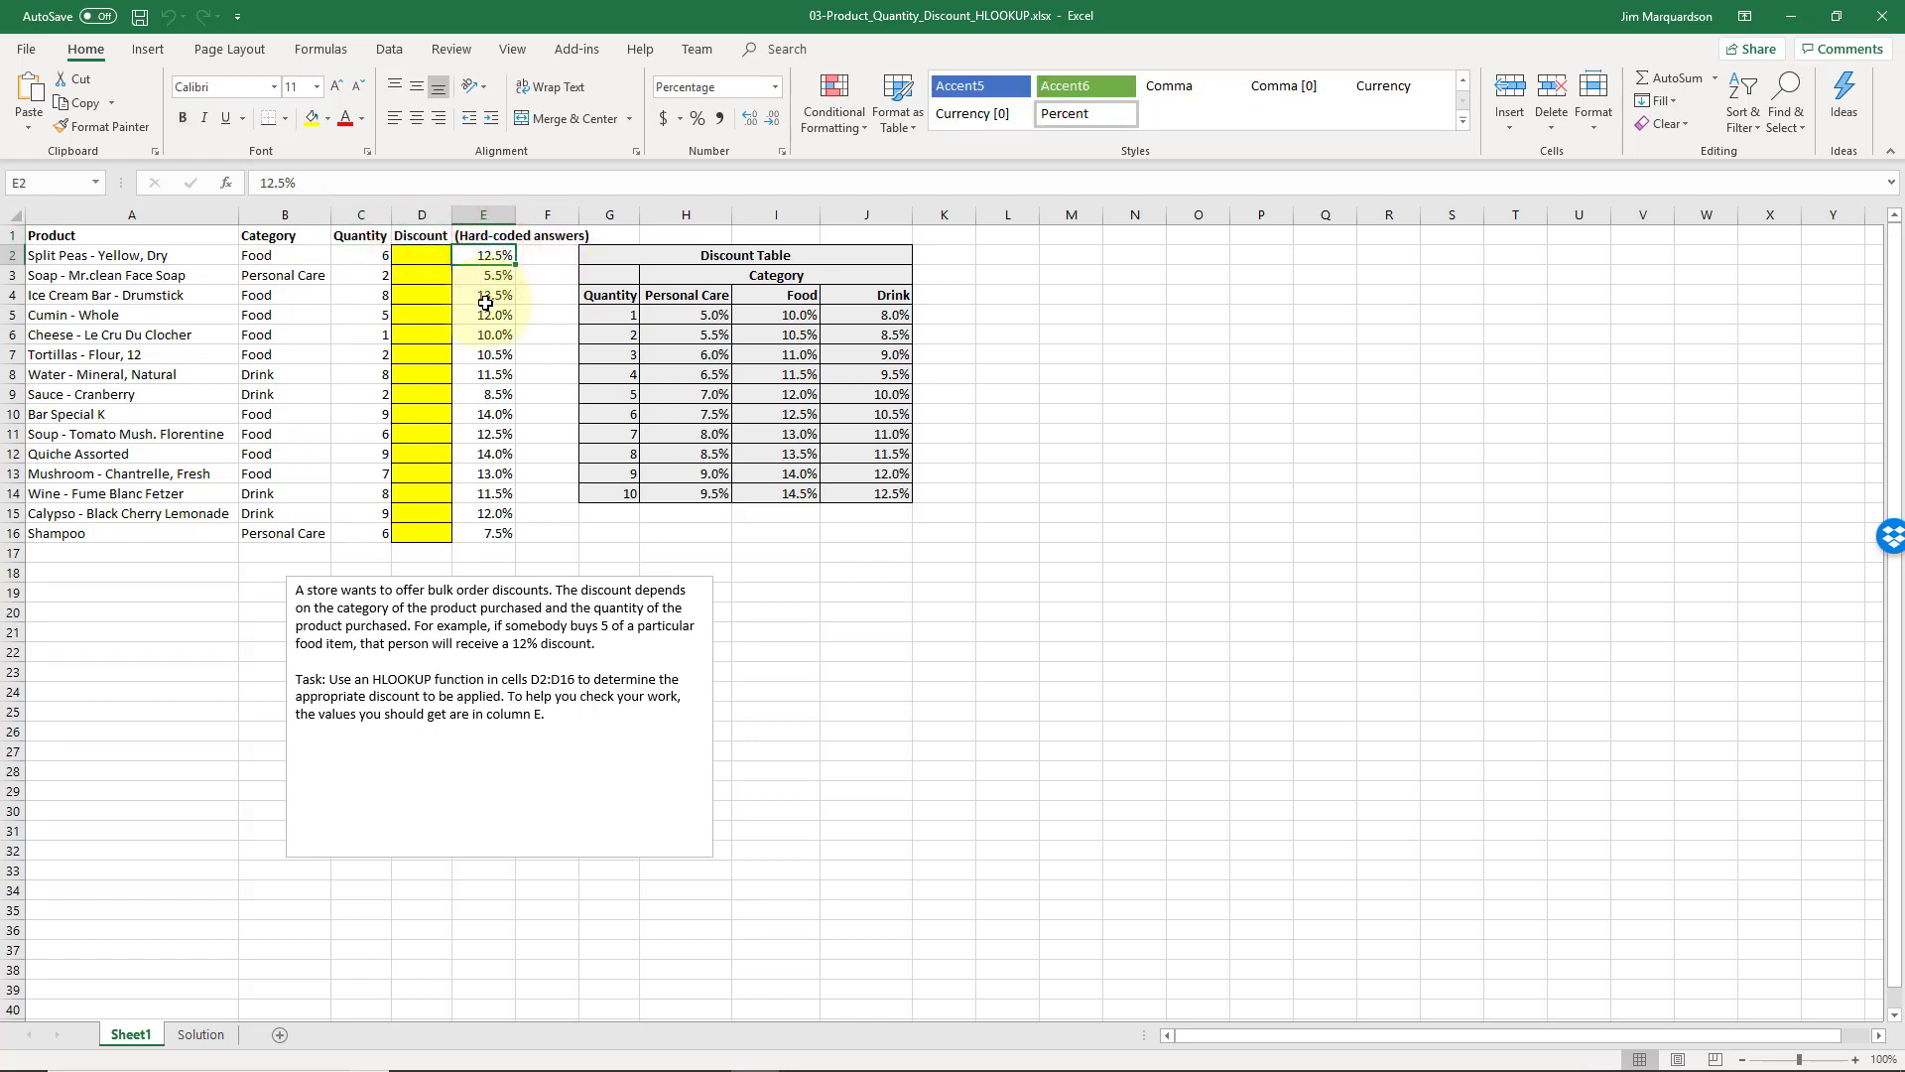
pyautogui.press('Down')
pyautogui.press('Down')
pyautogui.press('Down')
pyautogui.press('Down')
pyautogui.press('Down')
pyautogui.press('Down')
pyautogui.press('Up')
pyautogui.press('Up')
pyautogui.press('Up')
pyautogui.press('Up')
pyautogui.press('Up')
pyautogui.press('Up')
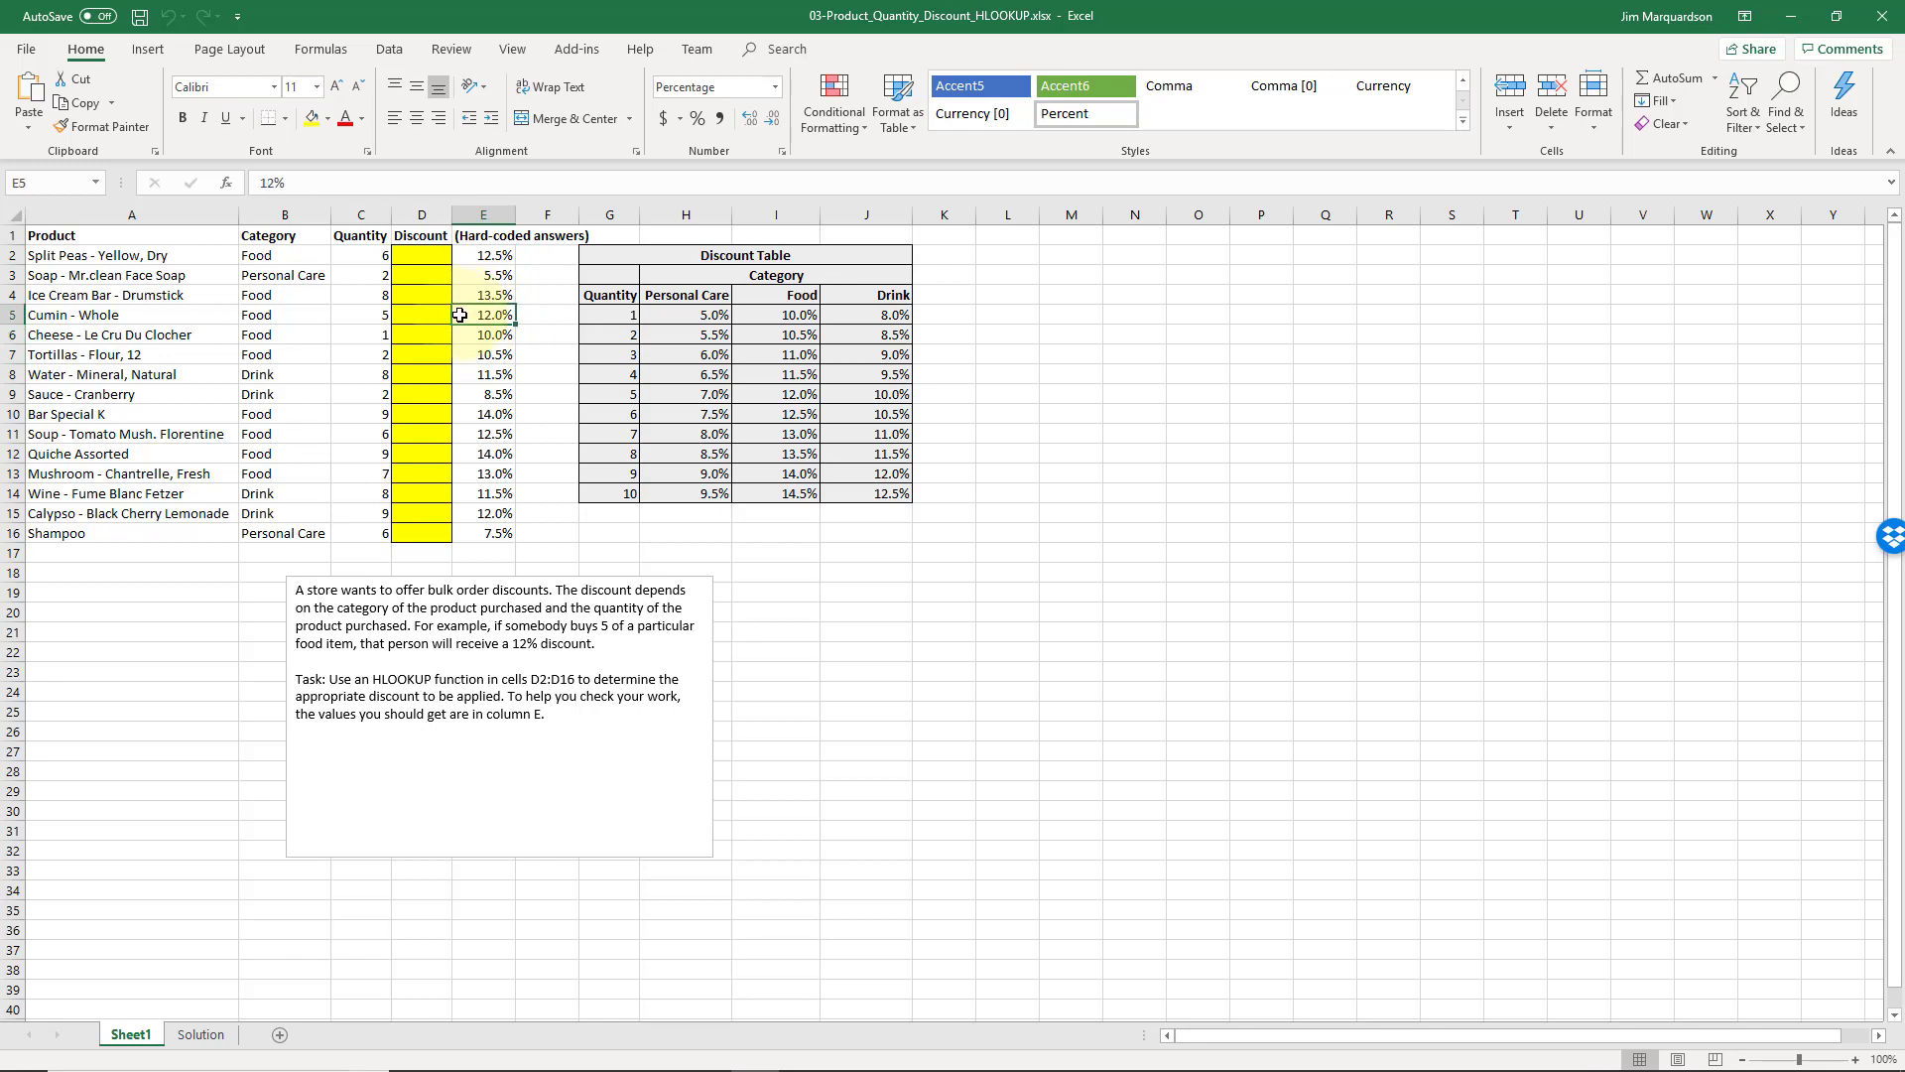
# Trace the first product's category and quantity to the matching Food discount for quantity 6 in the Discount Table
pyautogui.press('Left')
pyautogui.press('Left')
pyautogui.press('Left')
pyautogui.press('Left')
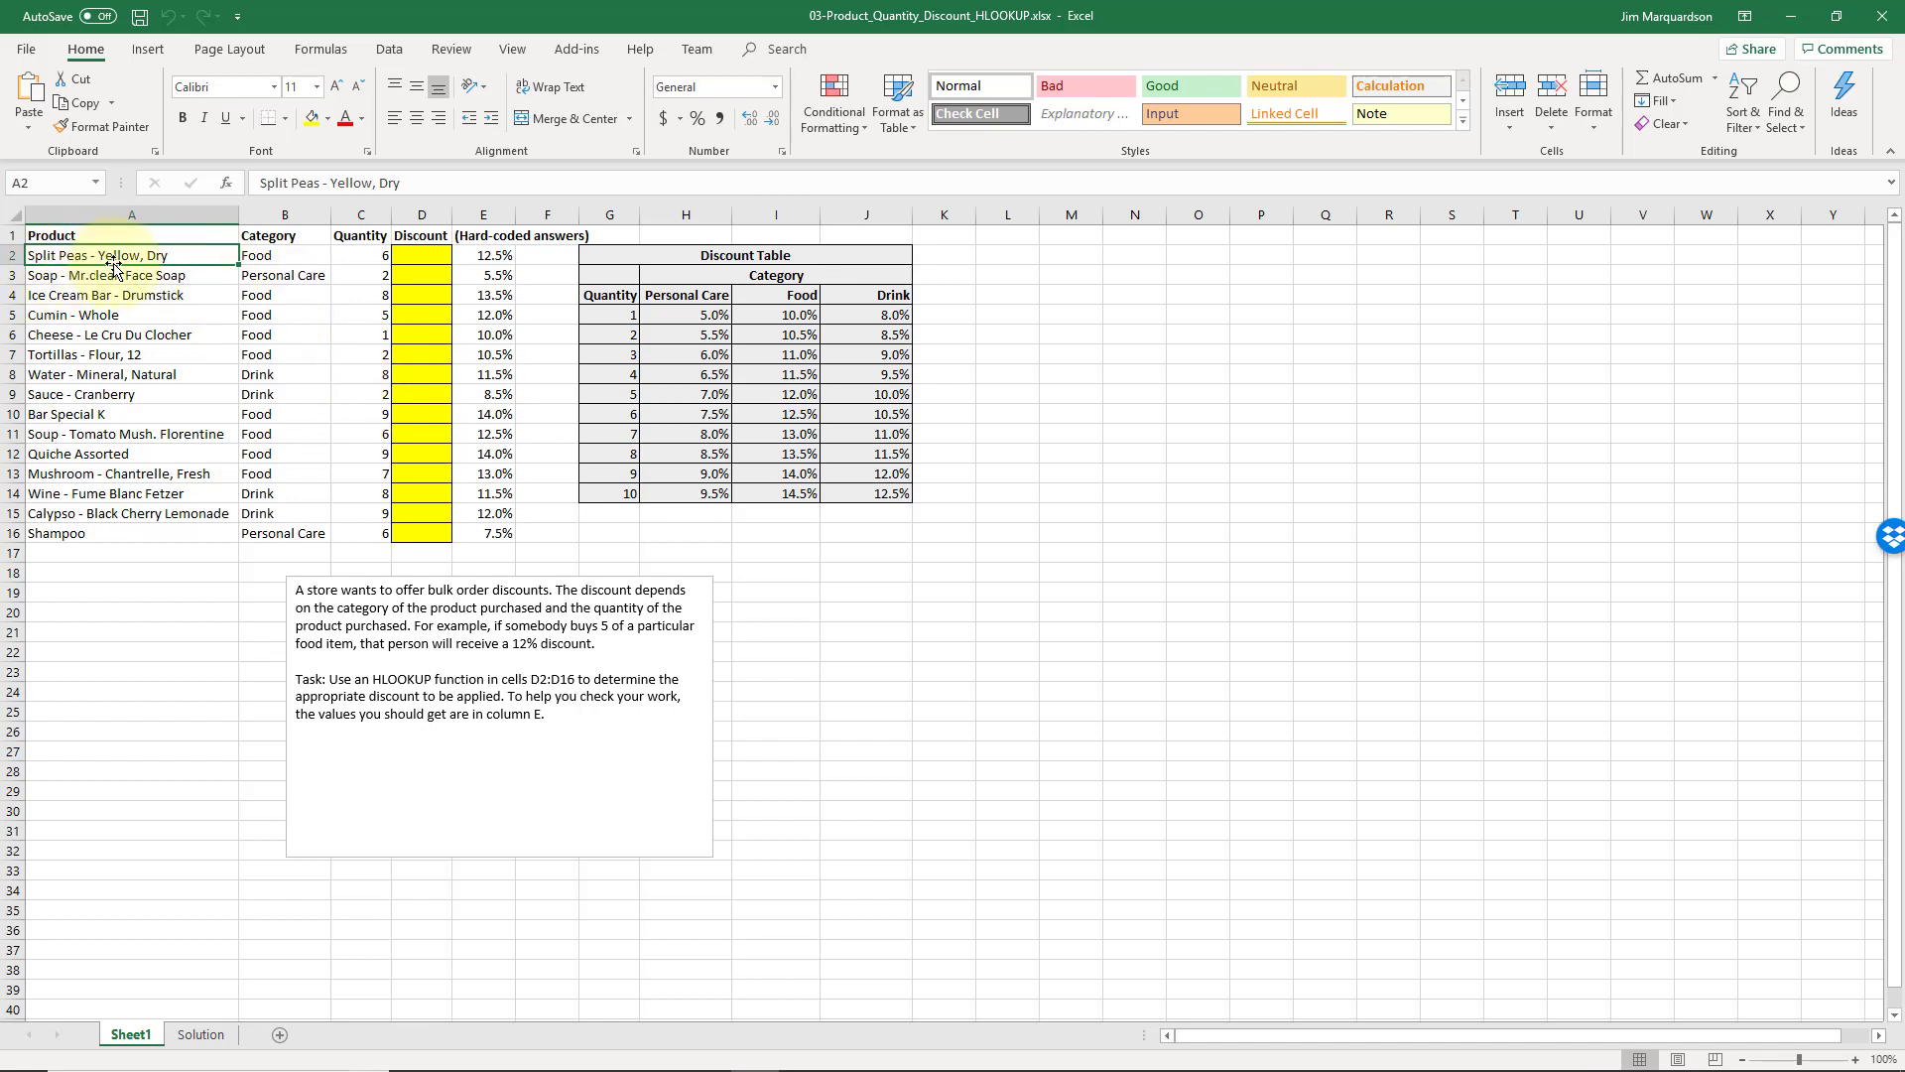
pyautogui.click(260, 251)
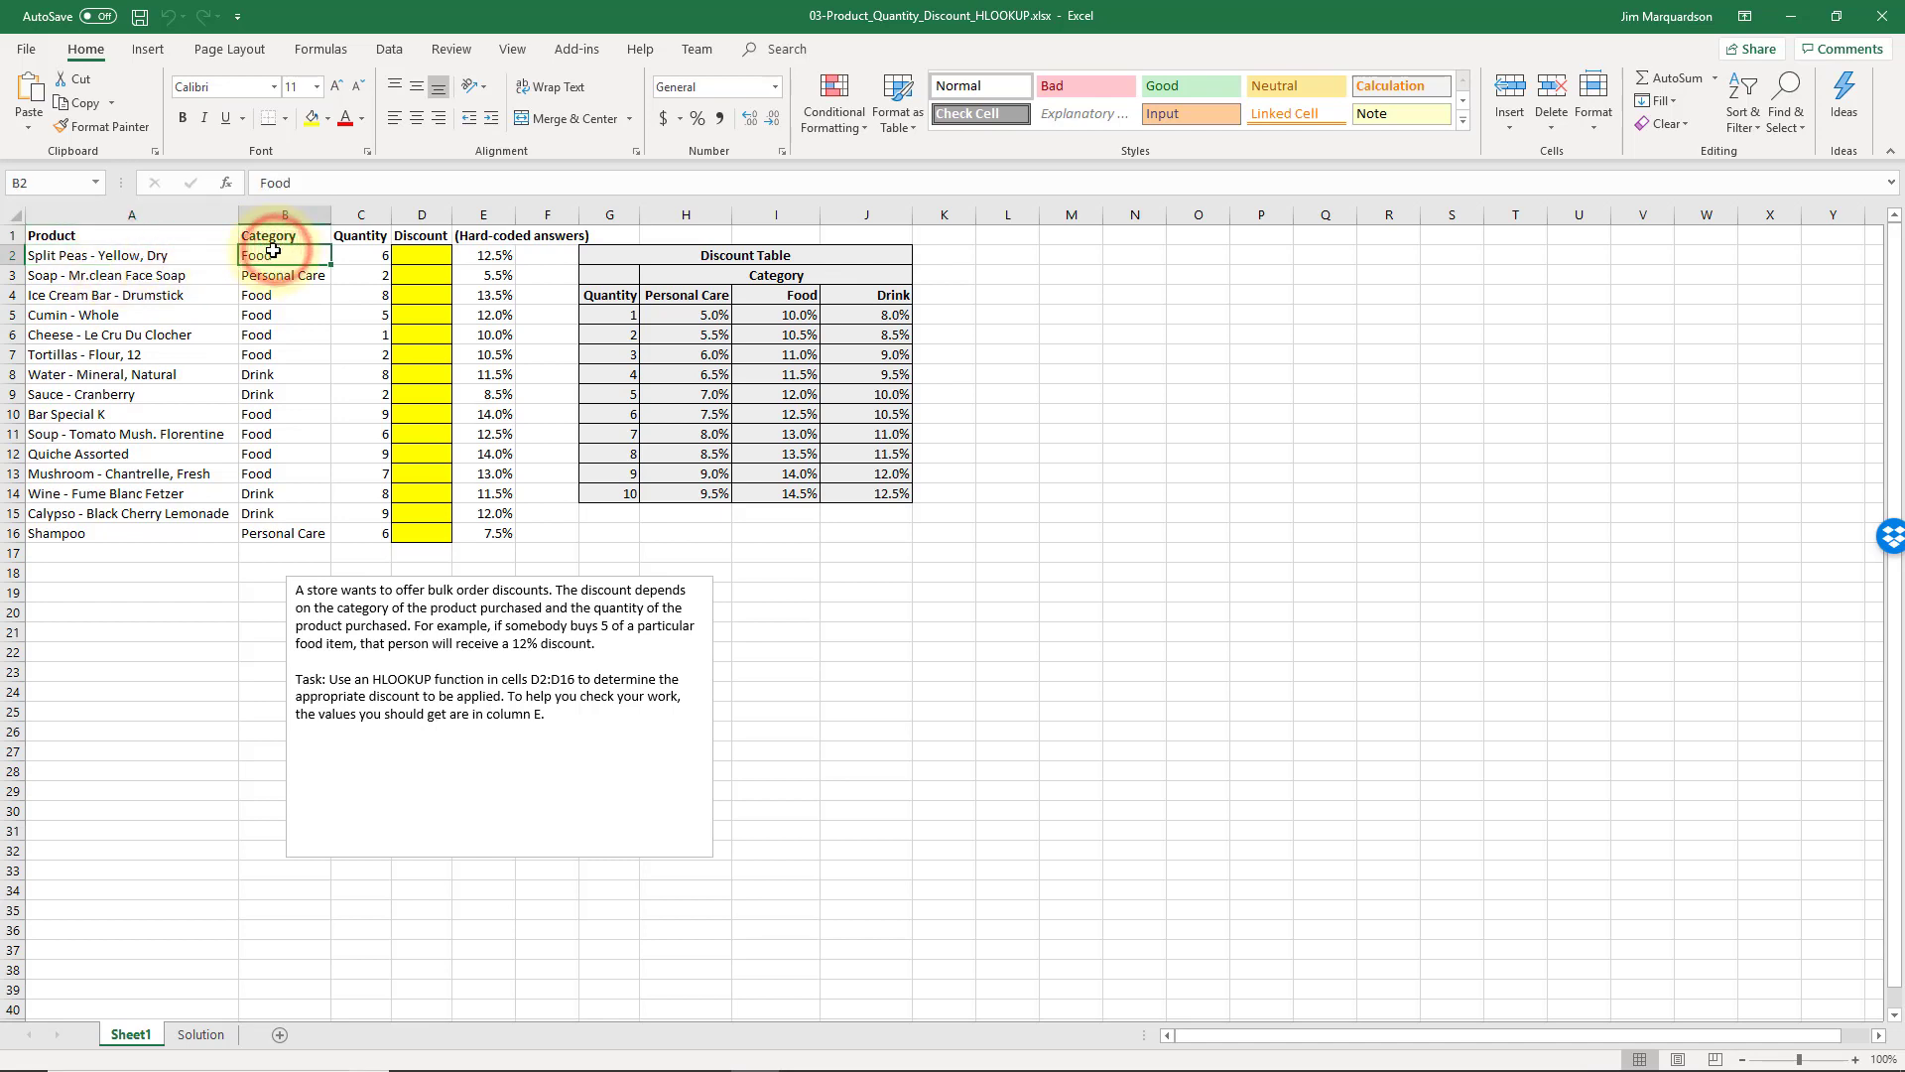
pyautogui.click(361, 255)
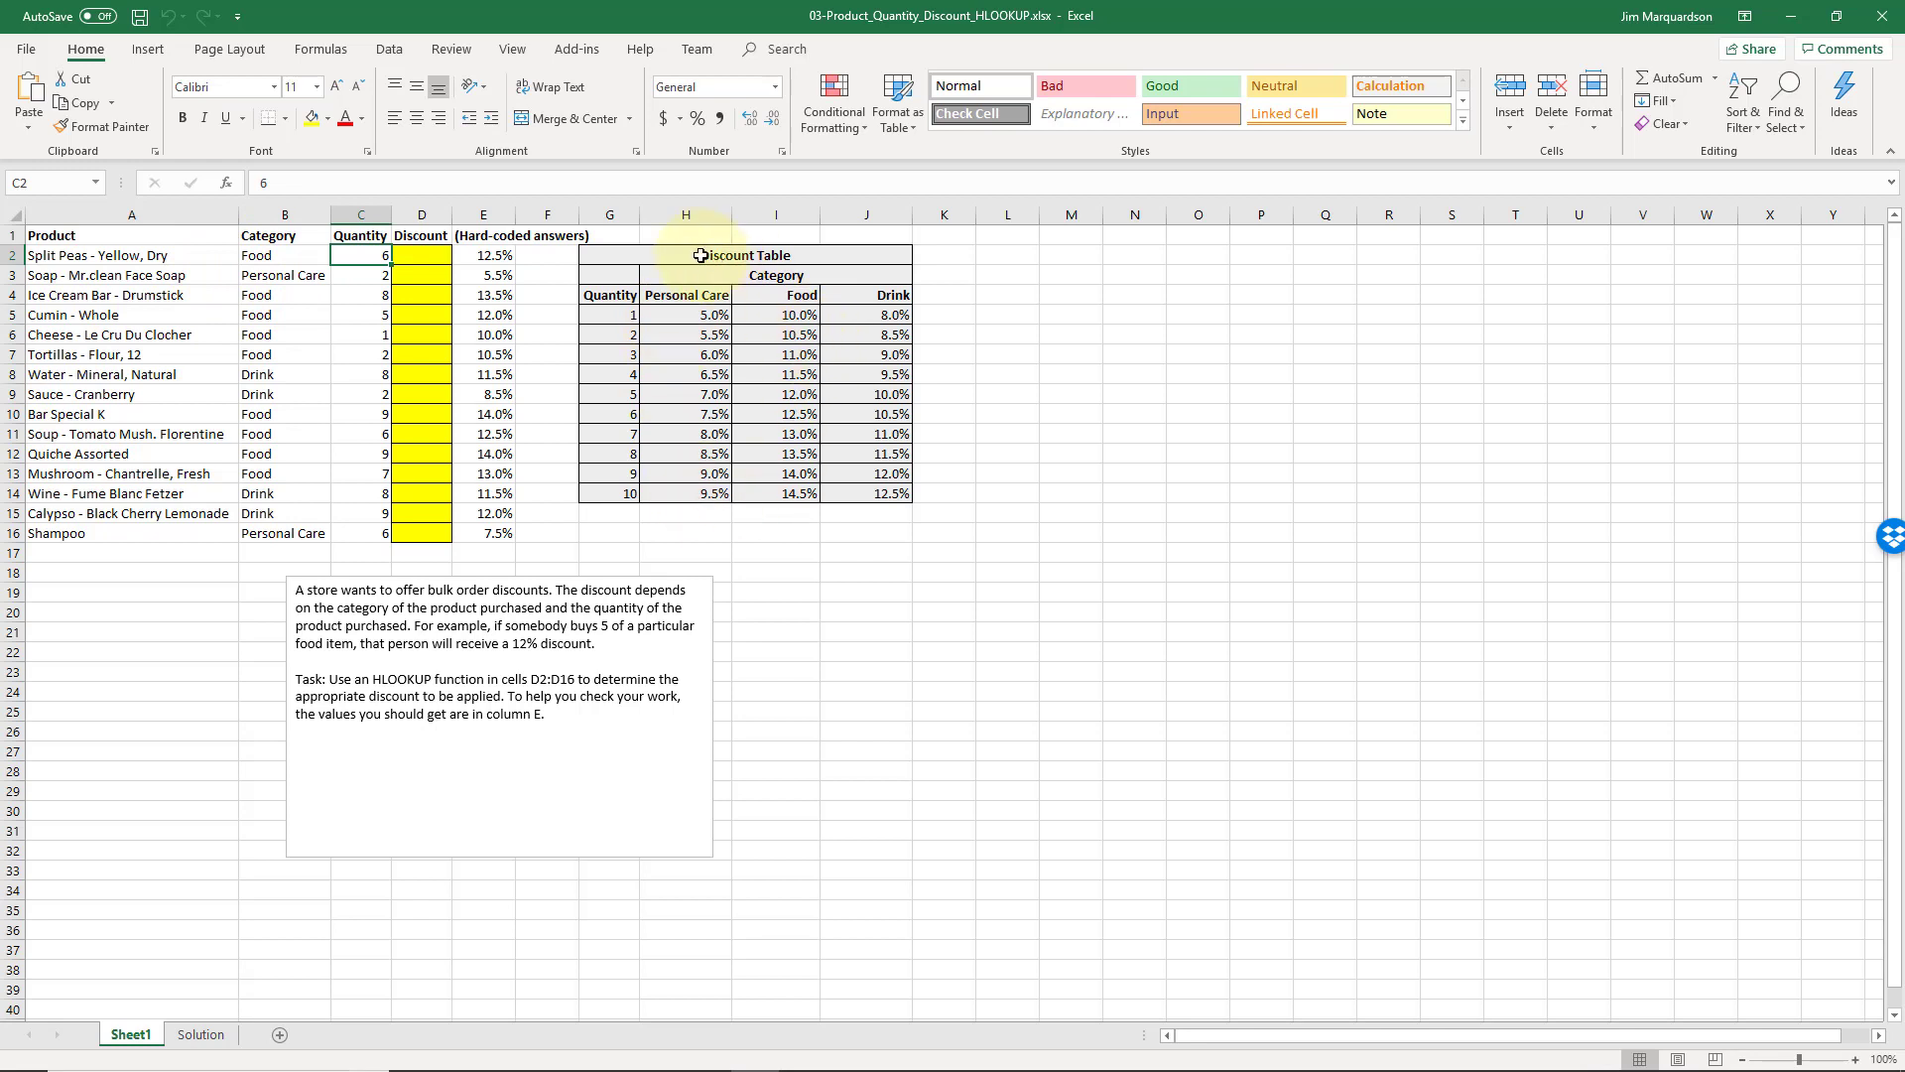
pyautogui.moveTo(728, 255); pyautogui.dragTo(703, 493)
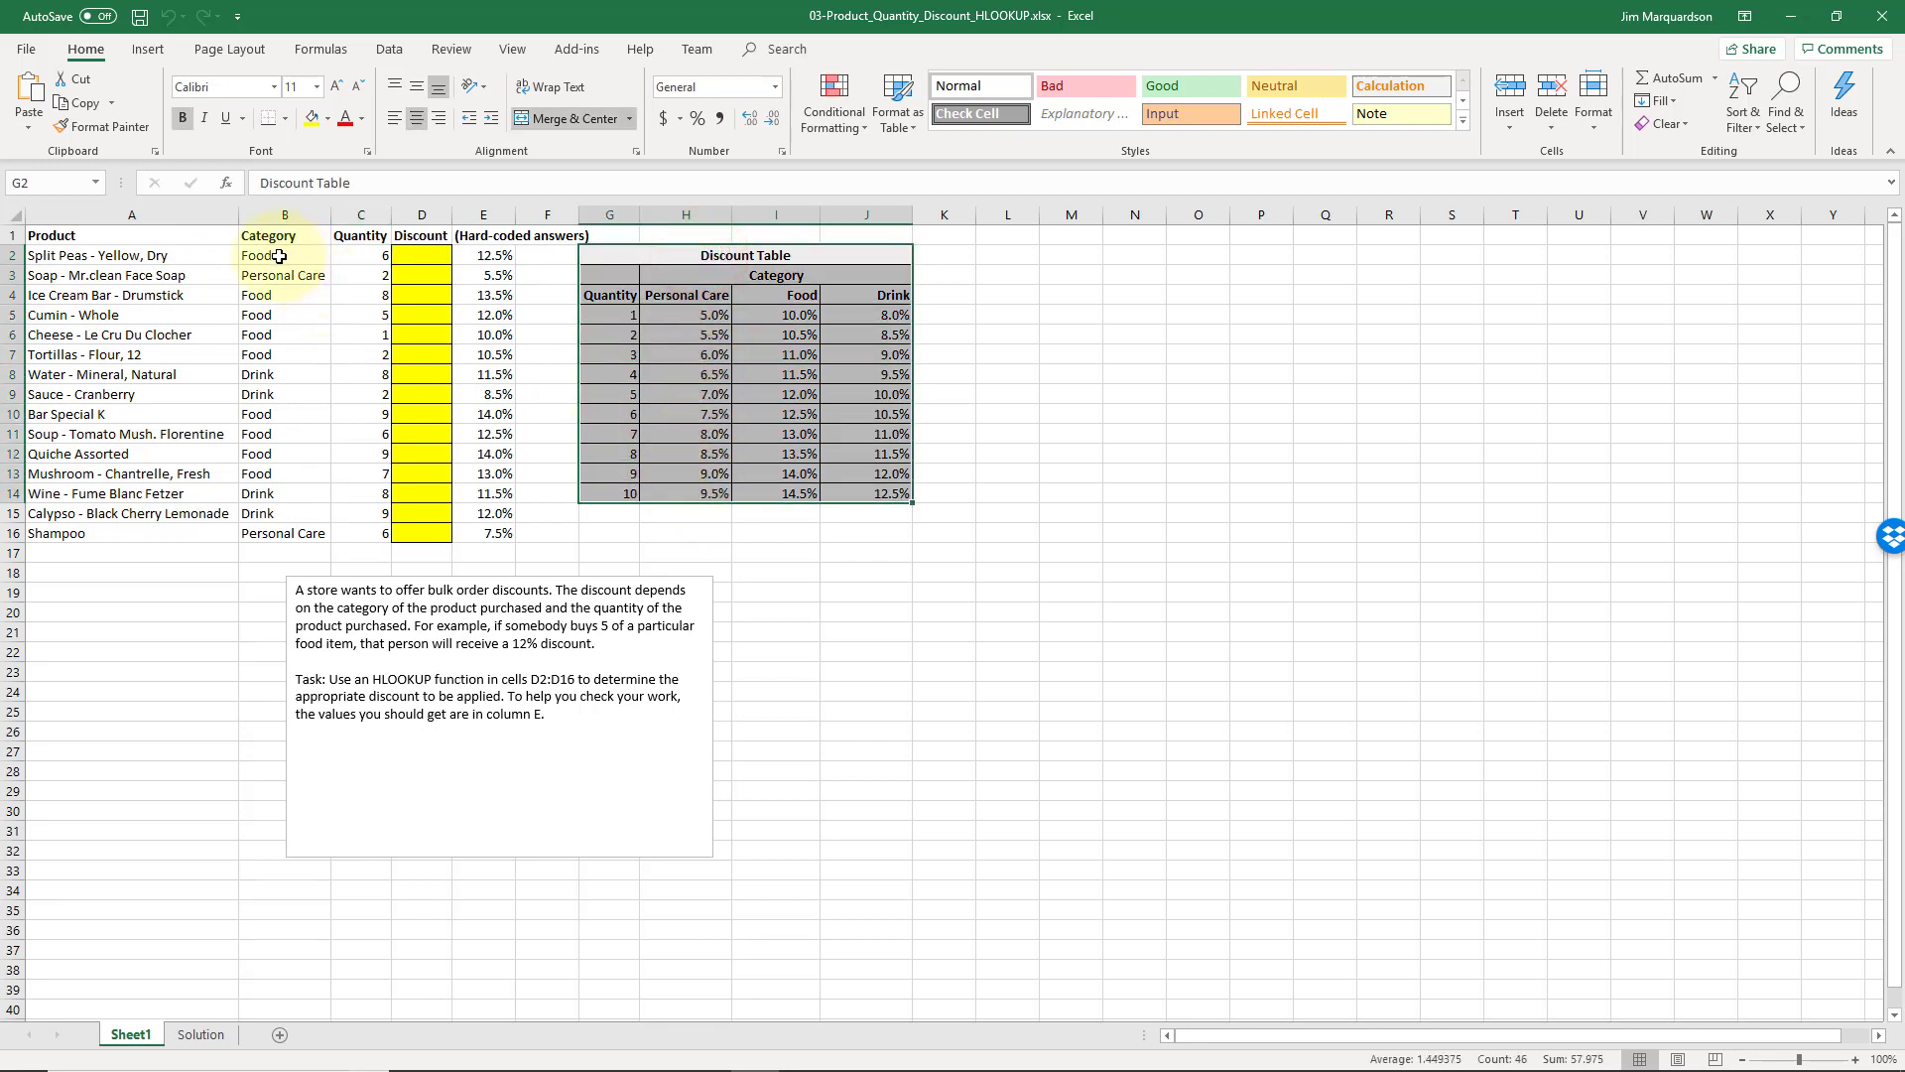
pyautogui.click(335, 256)
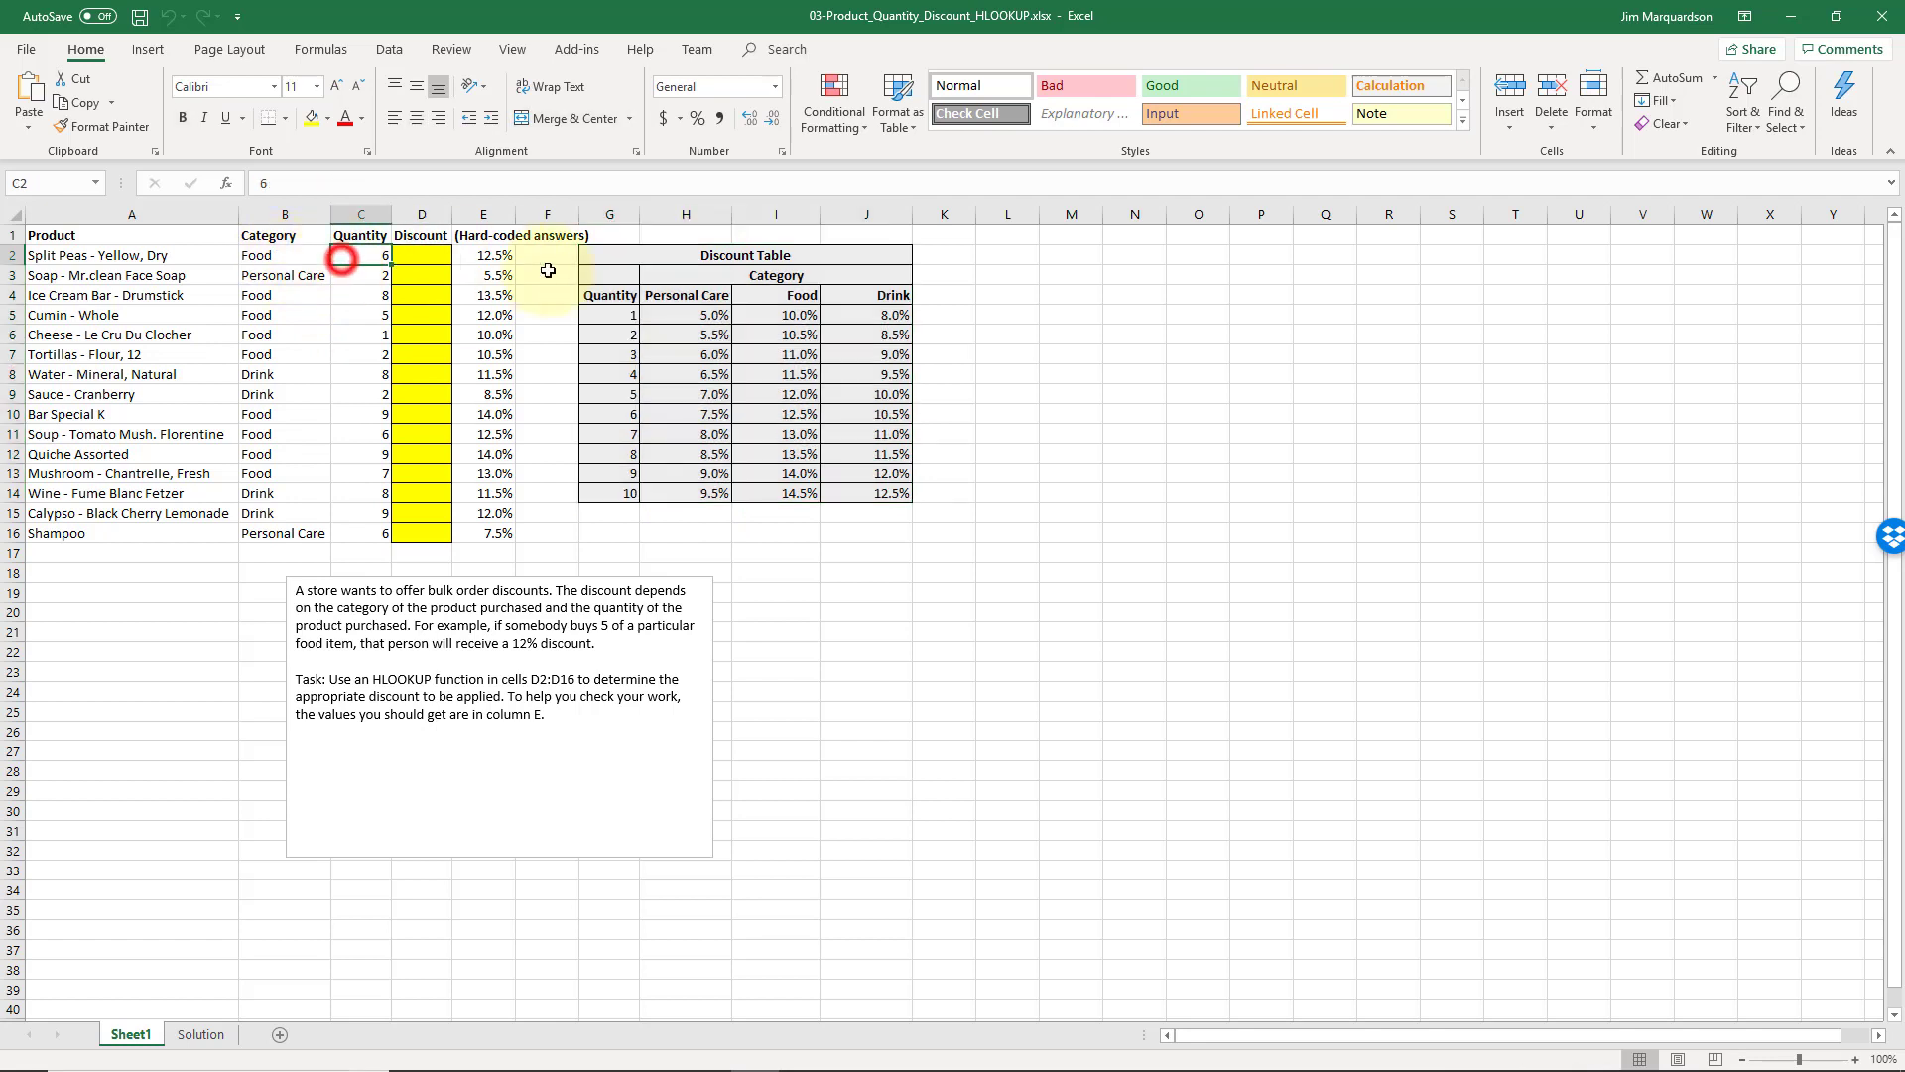
pyautogui.click(615, 316)
pyautogui.press('Down')
pyautogui.press('Down')
pyautogui.press('Down')
pyautogui.press('Down')
pyautogui.press('Down')
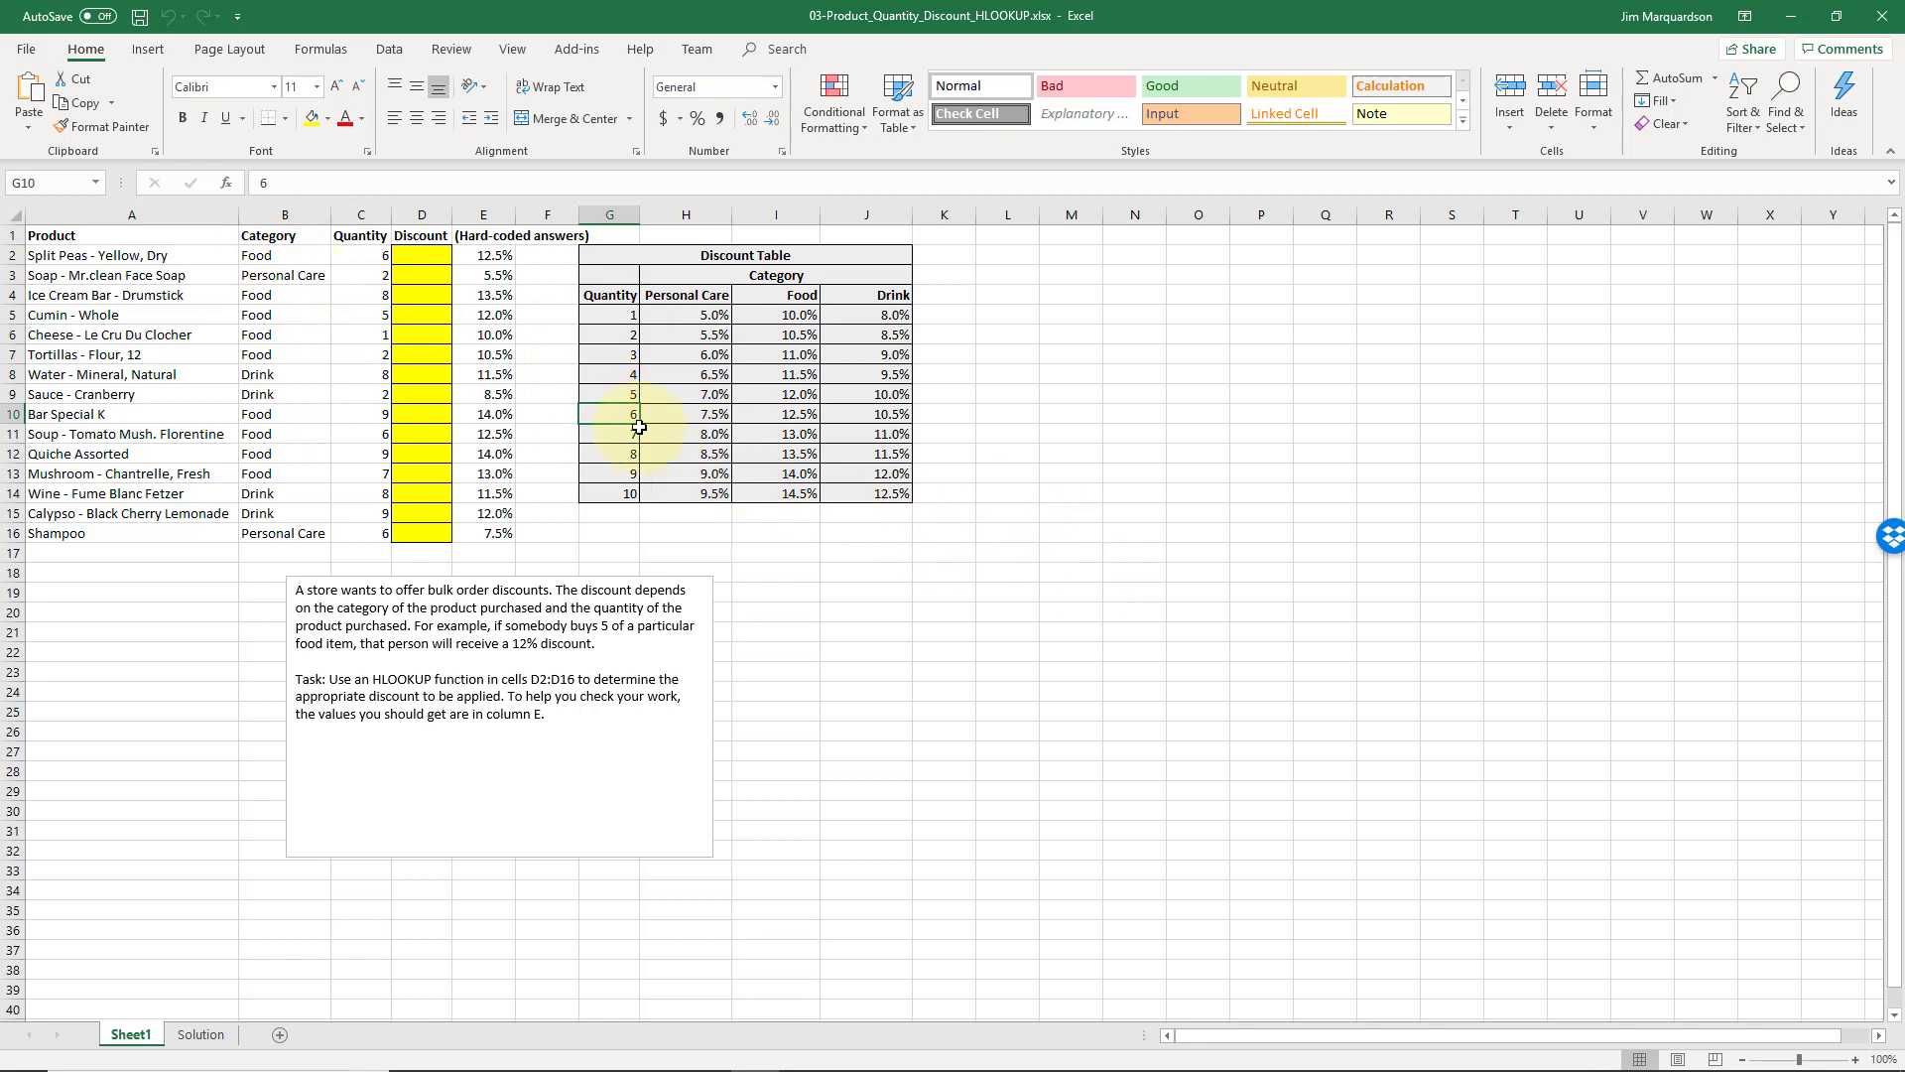
pyautogui.click(789, 417)
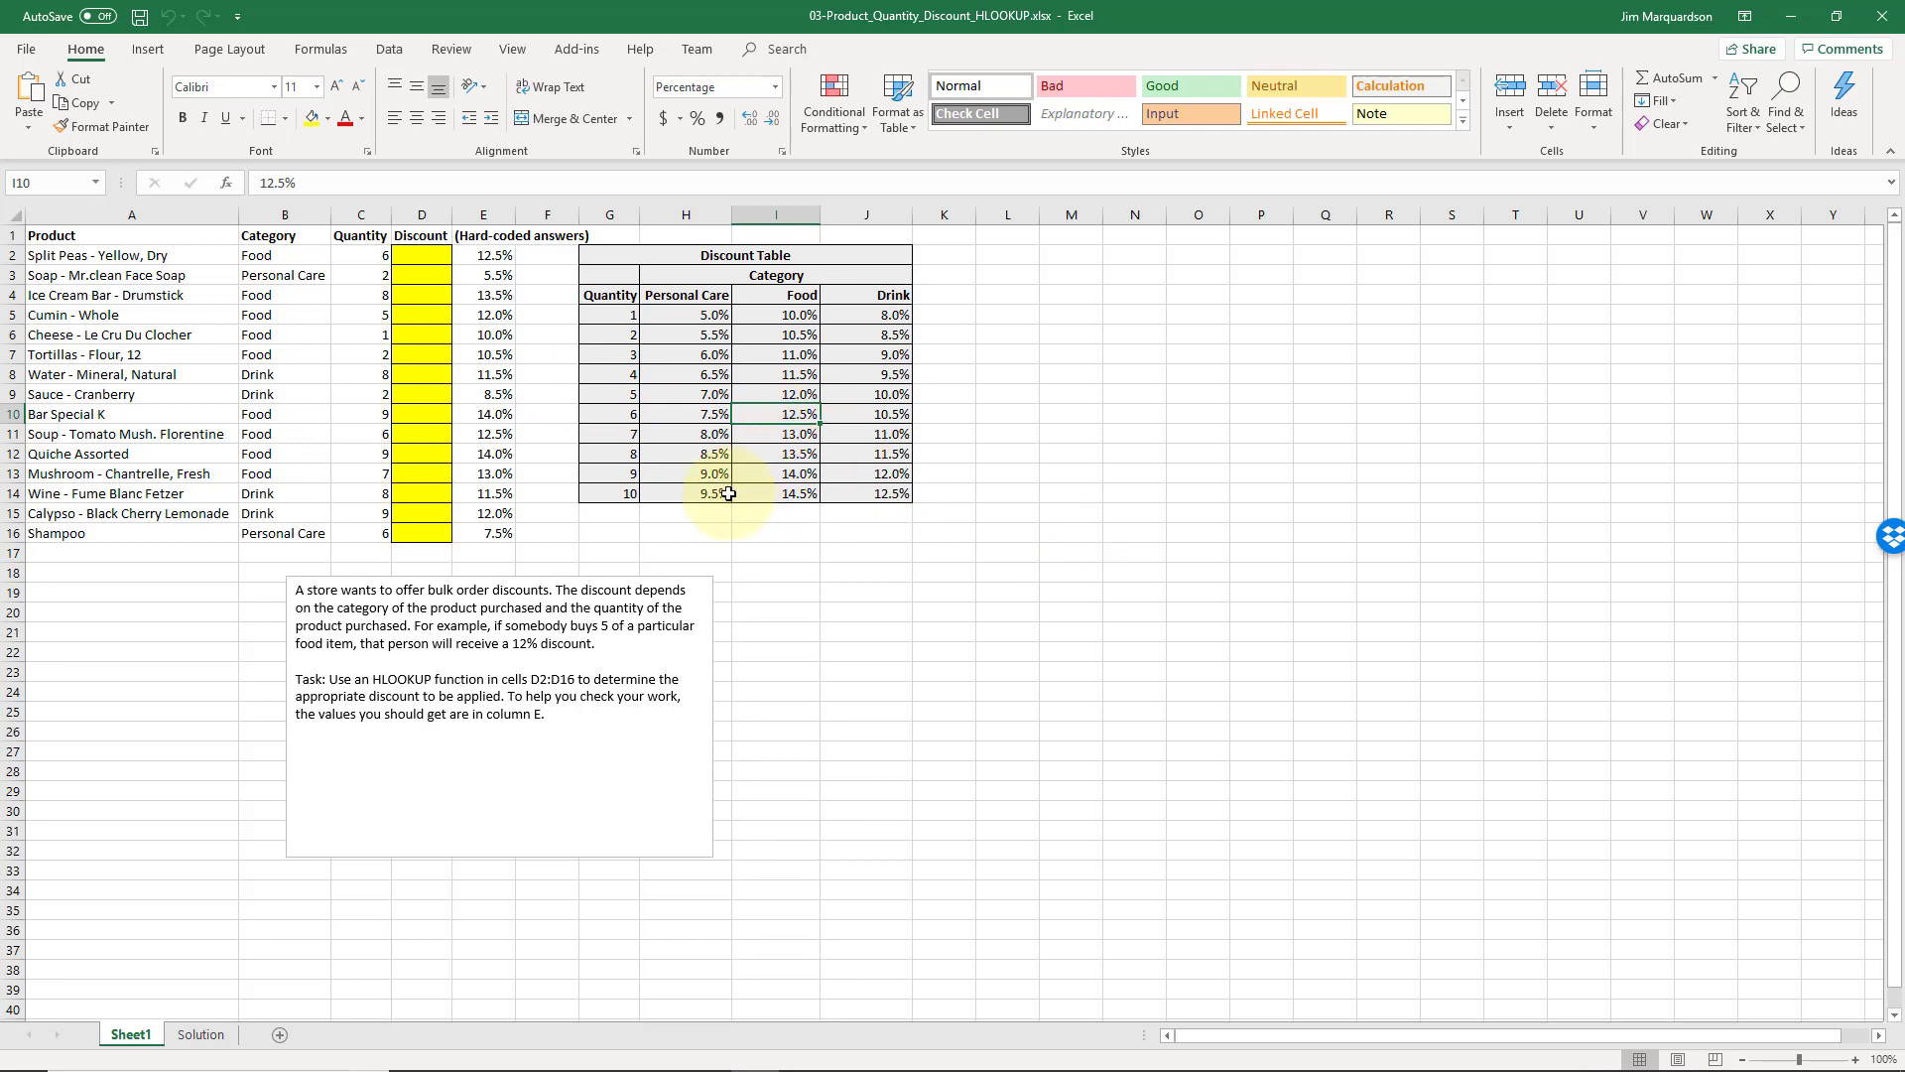
# Bold the Food discount for quantity 6 in the Discount Table and remove the bold again
pyautogui.hotkey('ctrl', 'b')
pyautogui.click(797, 416)
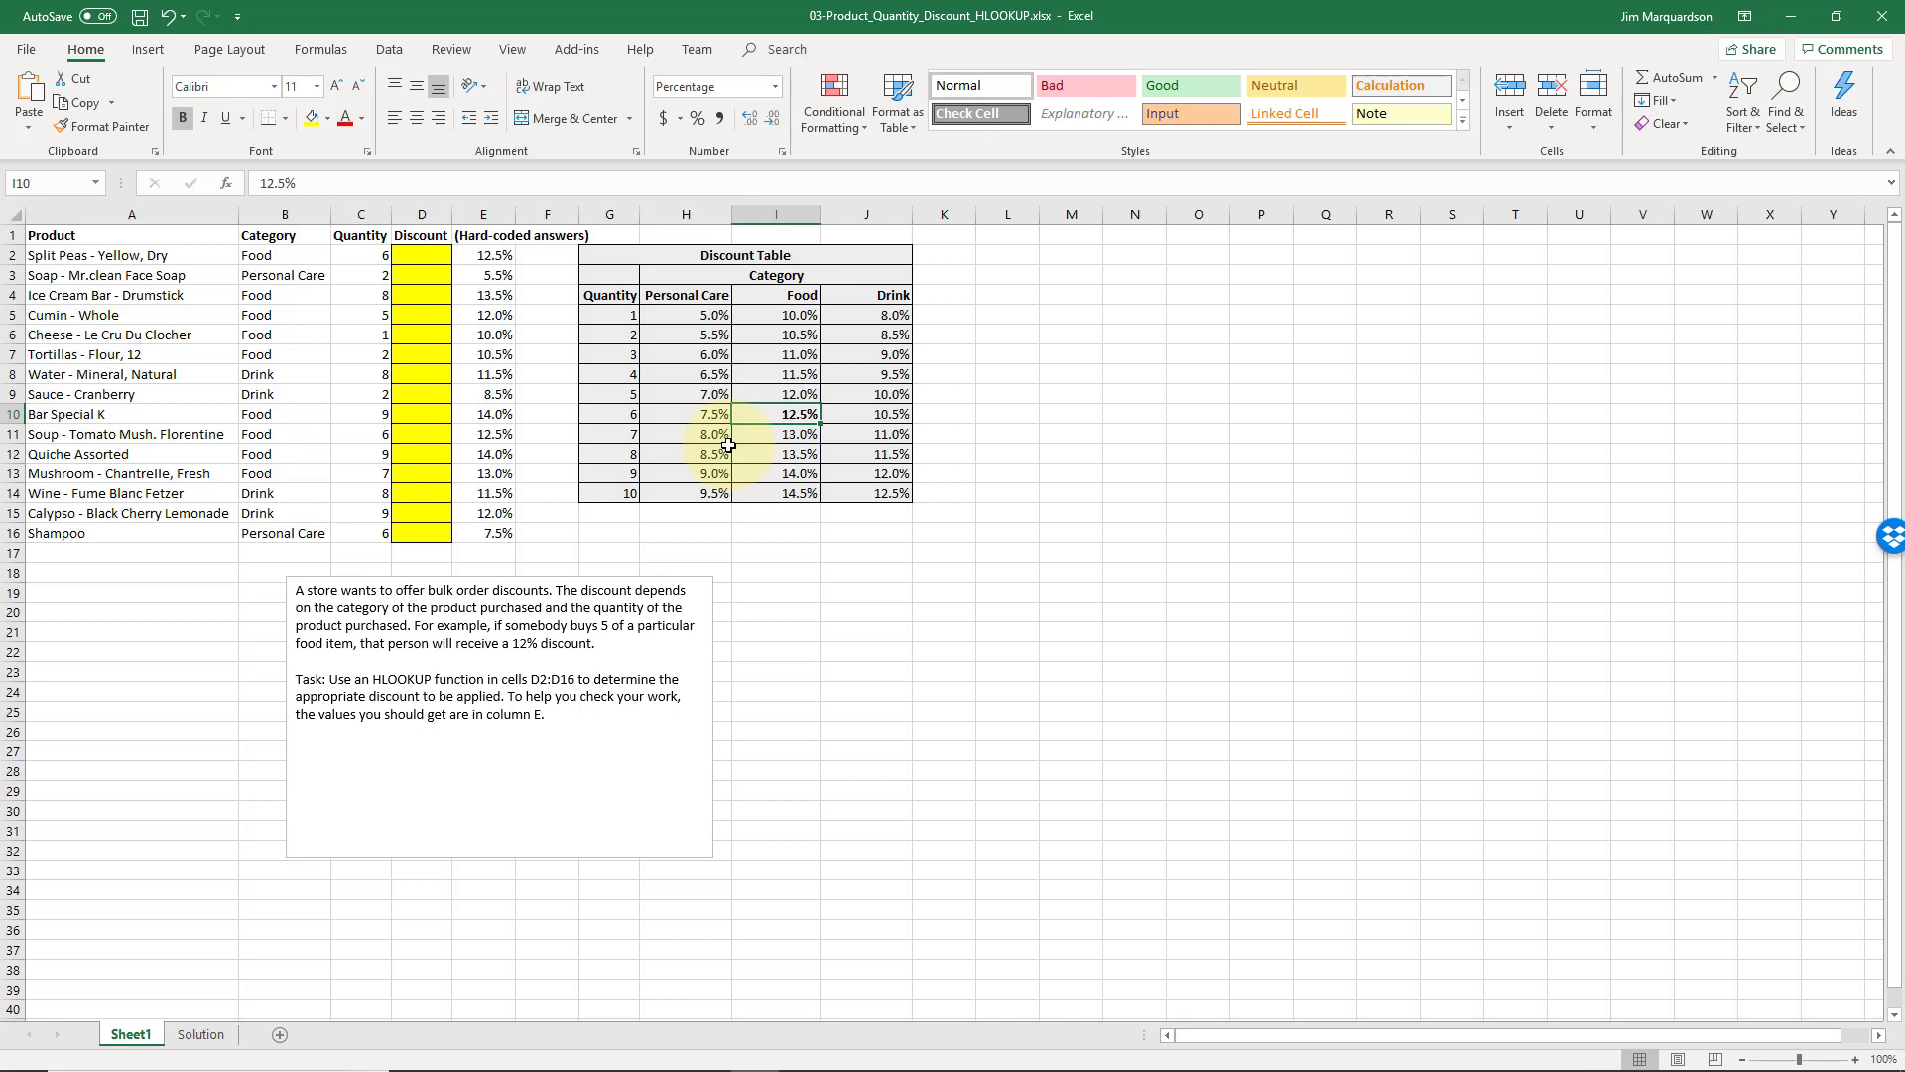
pyautogui.hotkey('ctrl', 'b')
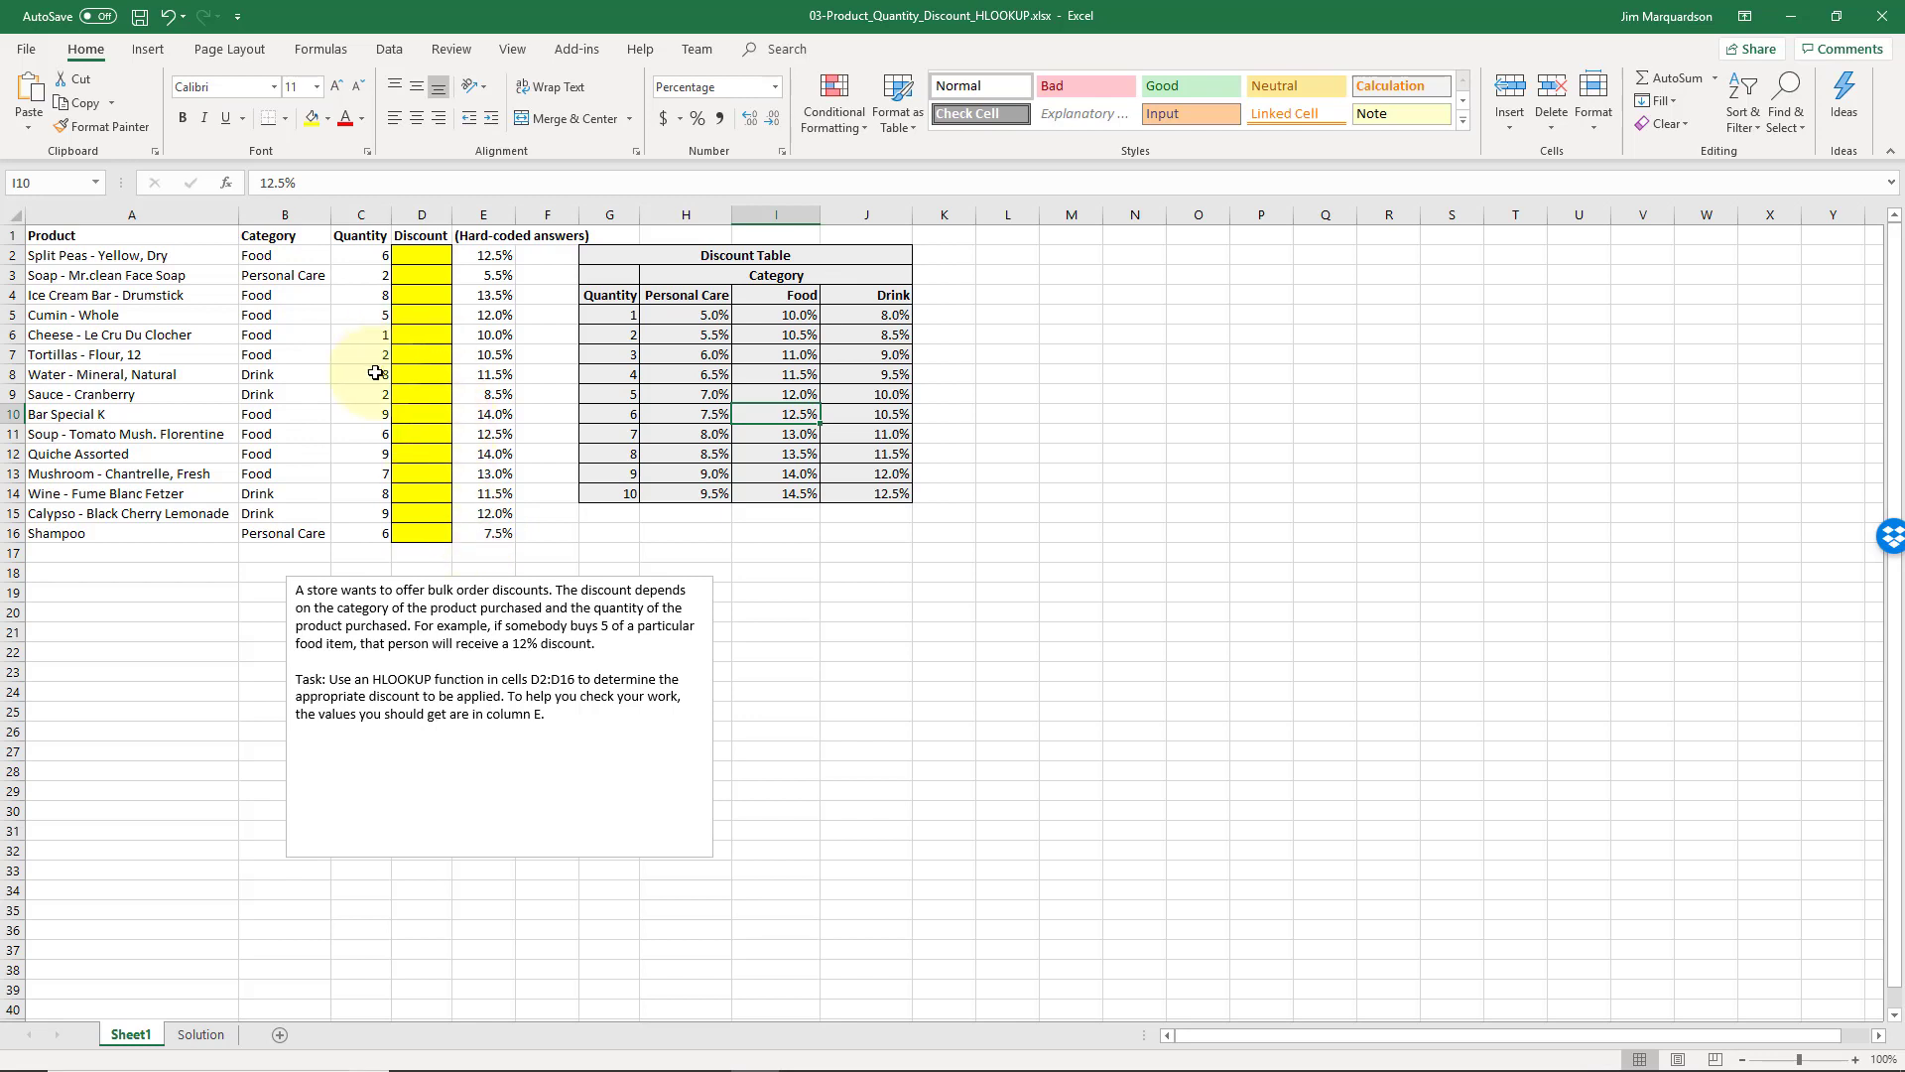
pyautogui.click(419, 260)
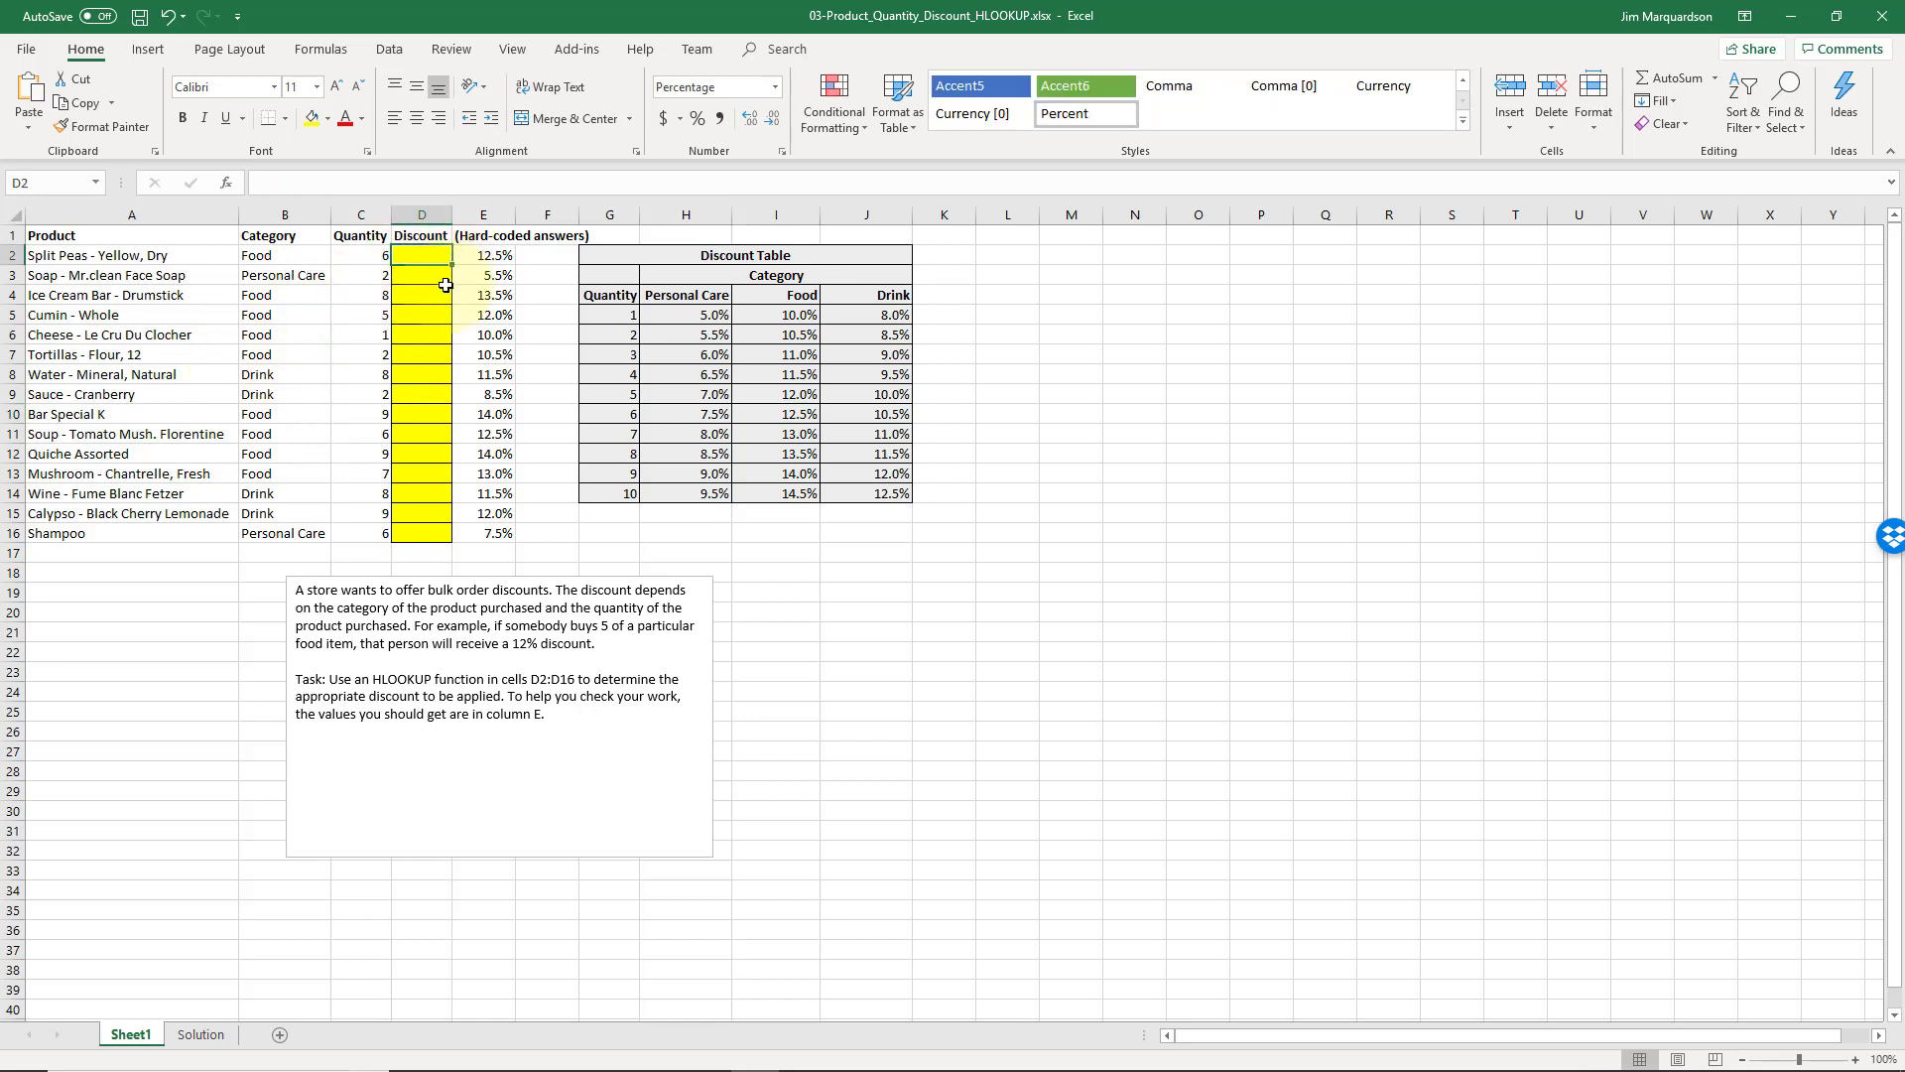
pyautogui.click(407, 256)
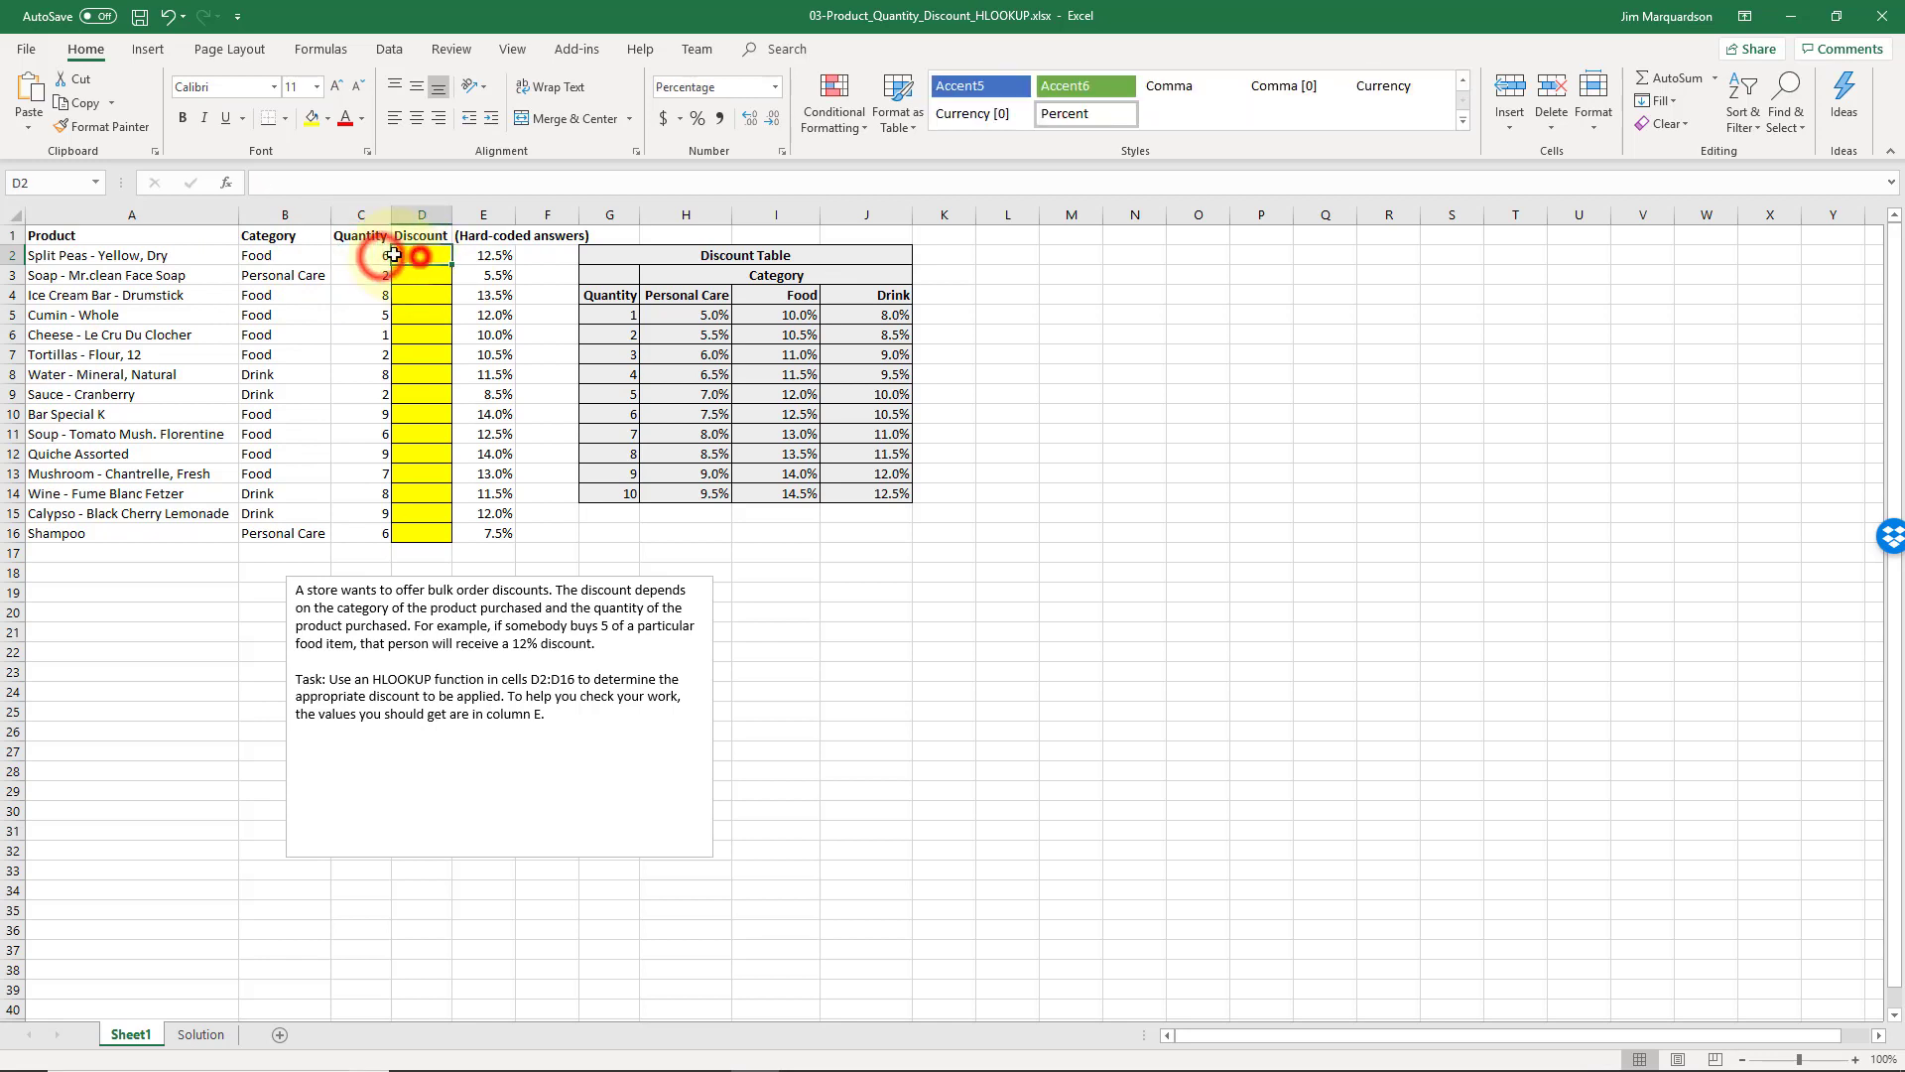
pyautogui.click(412, 256)
pyautogui.click(376, 257)
pyautogui.click(411, 258)
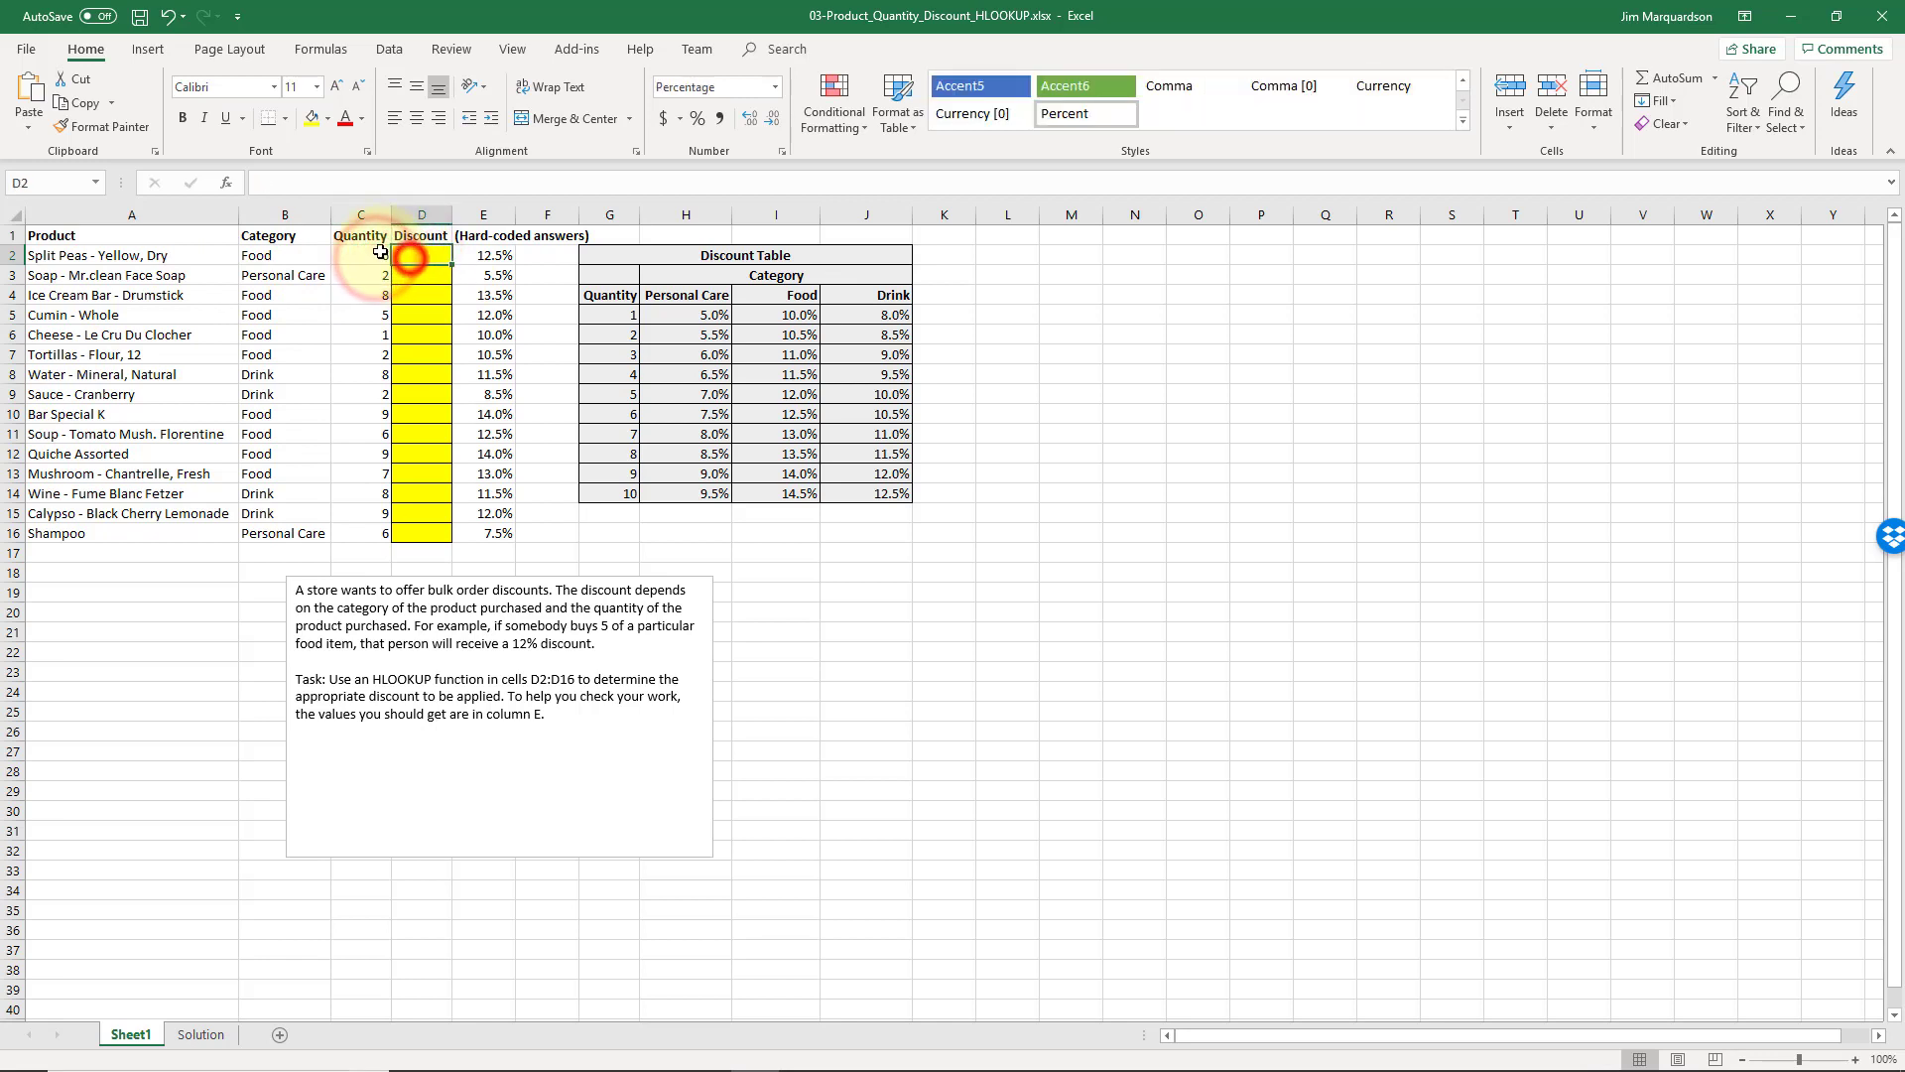
pyautogui.click(379, 254)
pyautogui.click(423, 256)
pyautogui.click(373, 259)
pyautogui.click(422, 256)
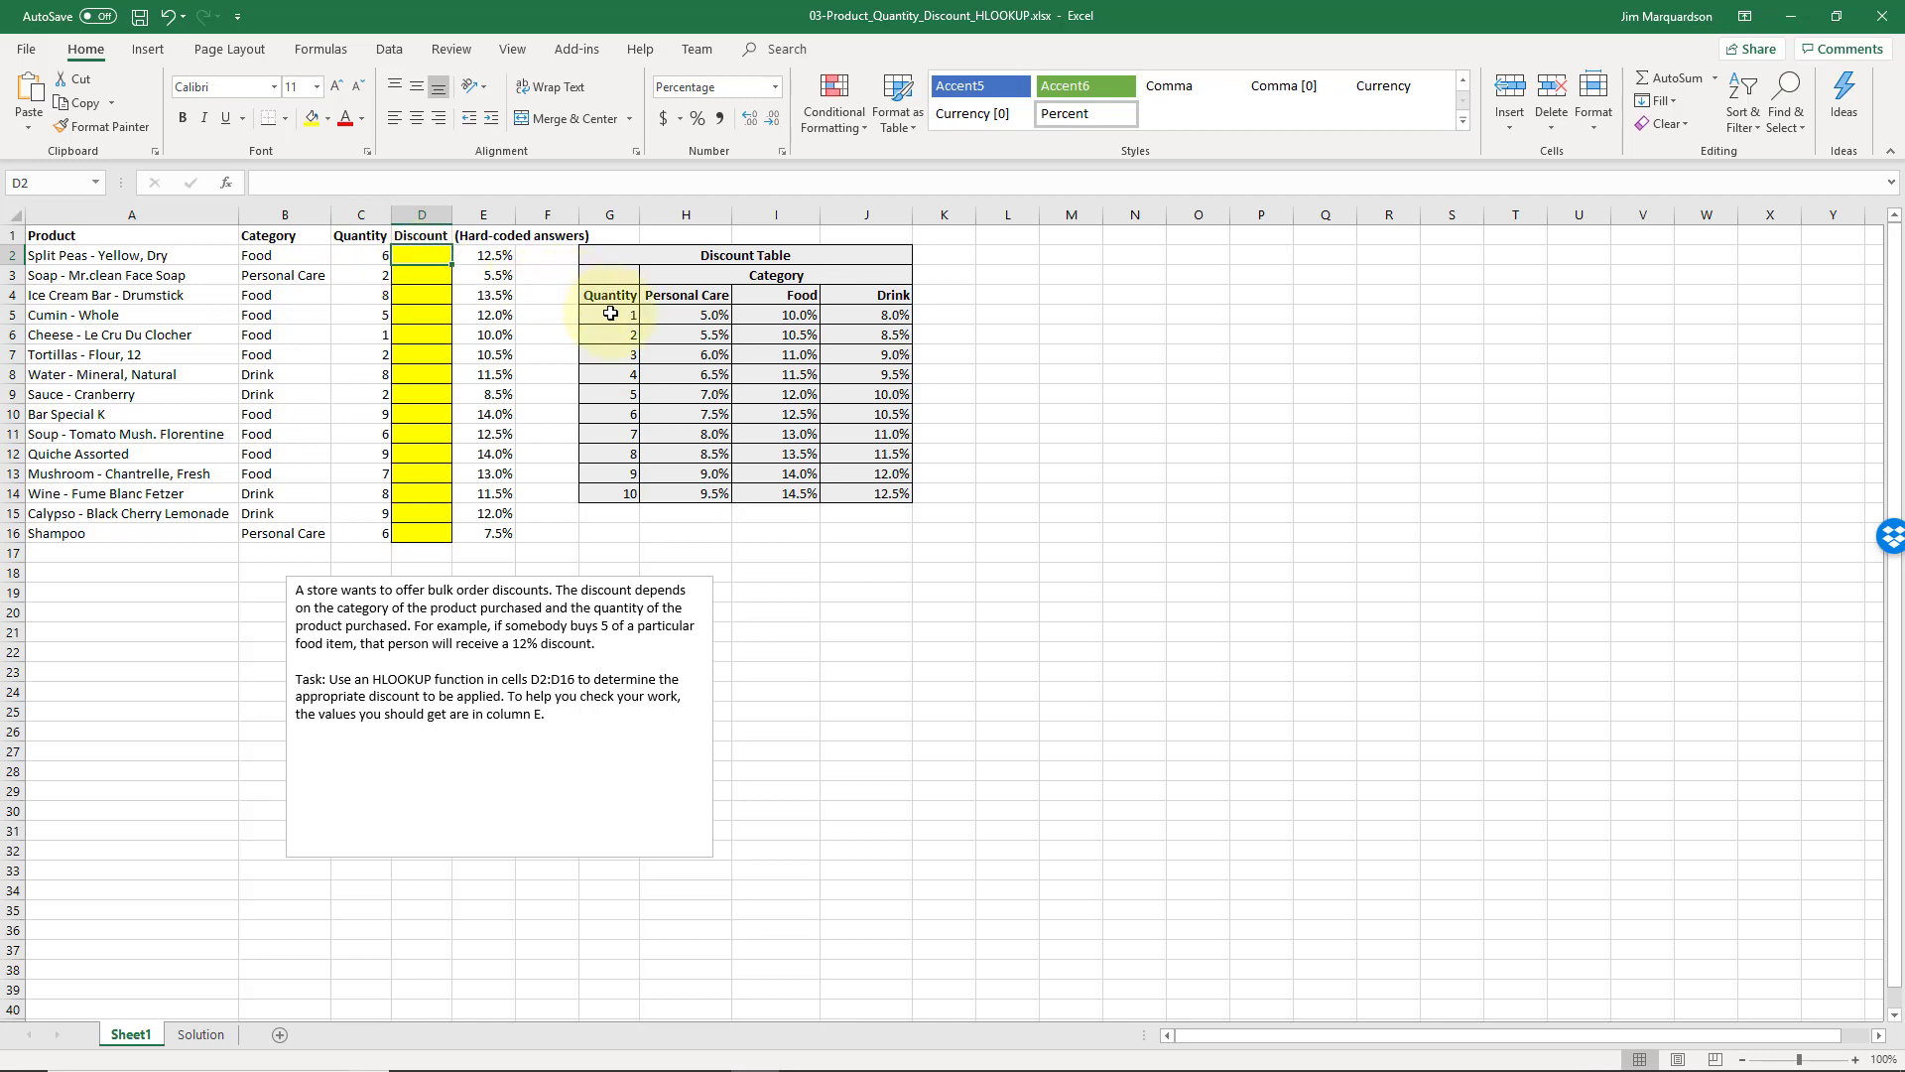
# Examine the Discount Table's Quantity column and category rates against the product quantities in column C
pyautogui.moveTo(608, 313); pyautogui.dragTo(867, 484)
pyautogui.click(600, 359)
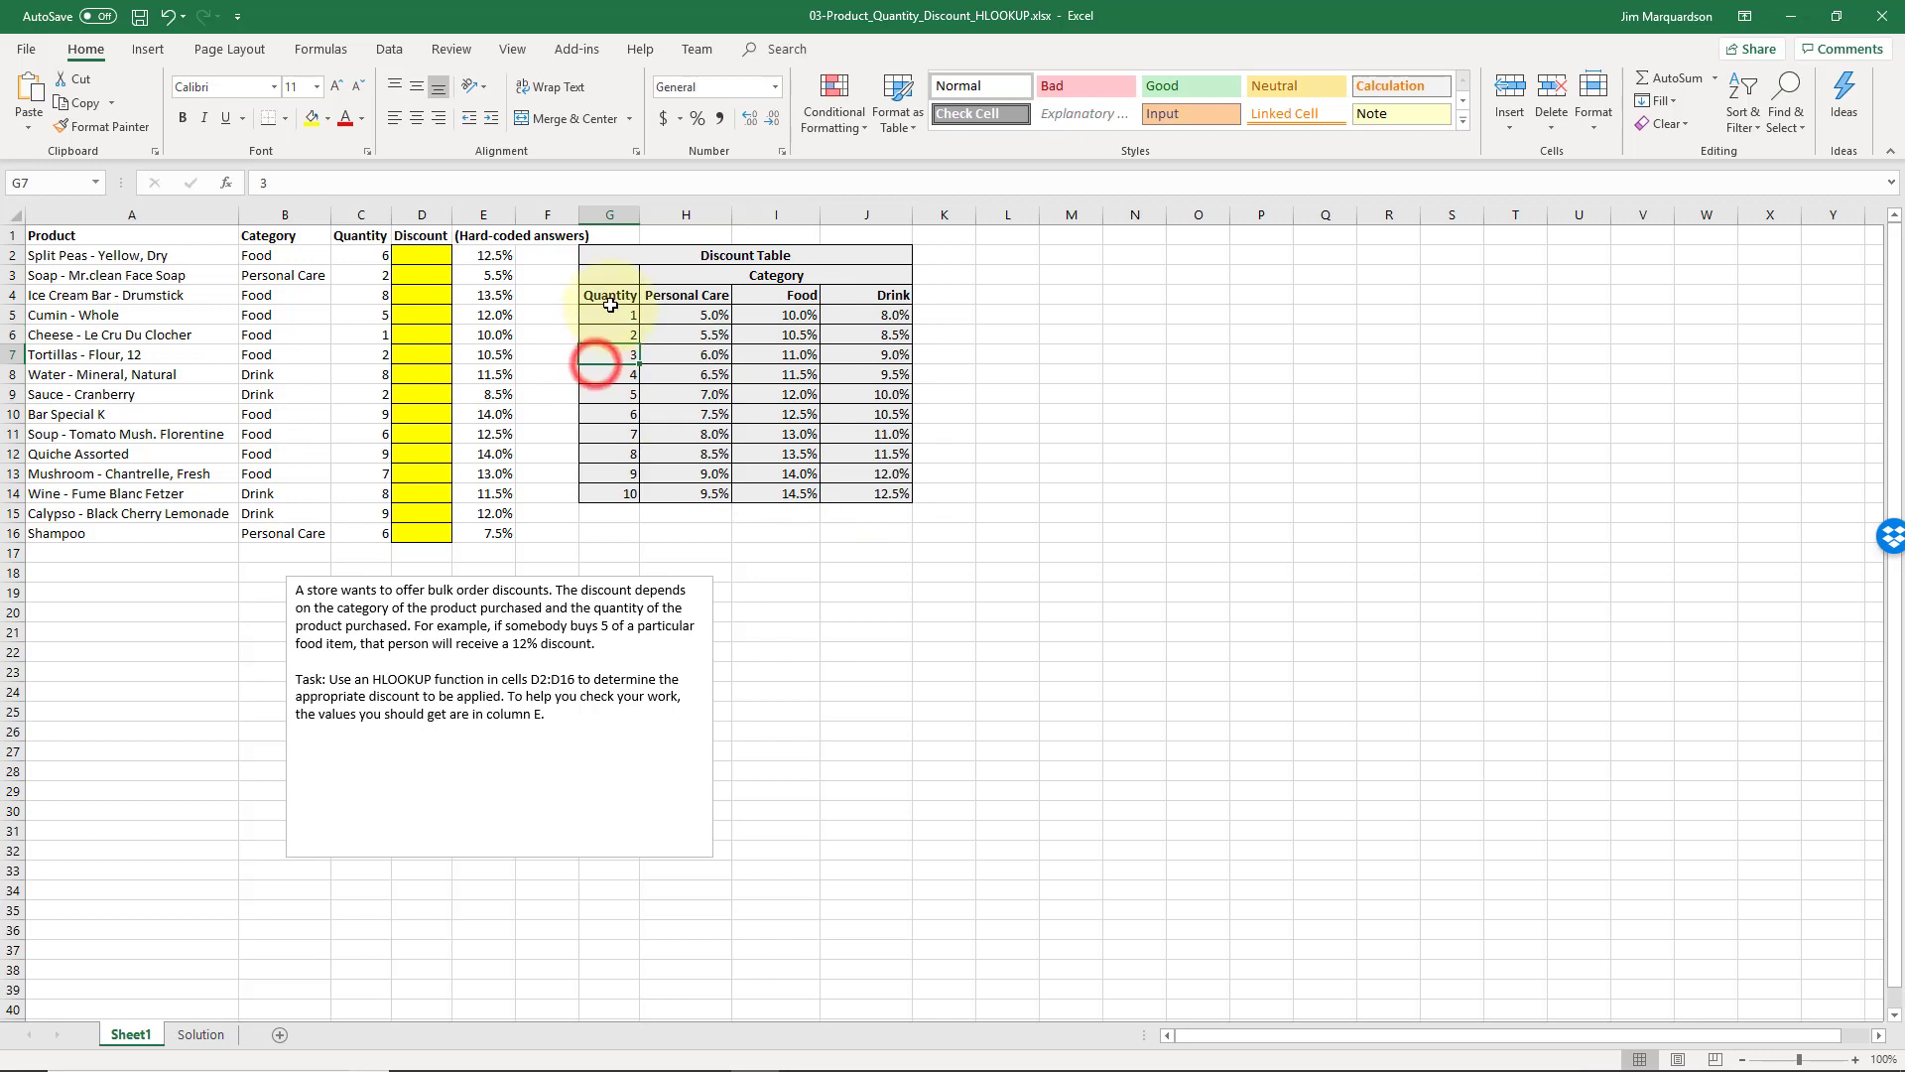
pyautogui.moveTo(615, 315); pyautogui.dragTo(625, 415)
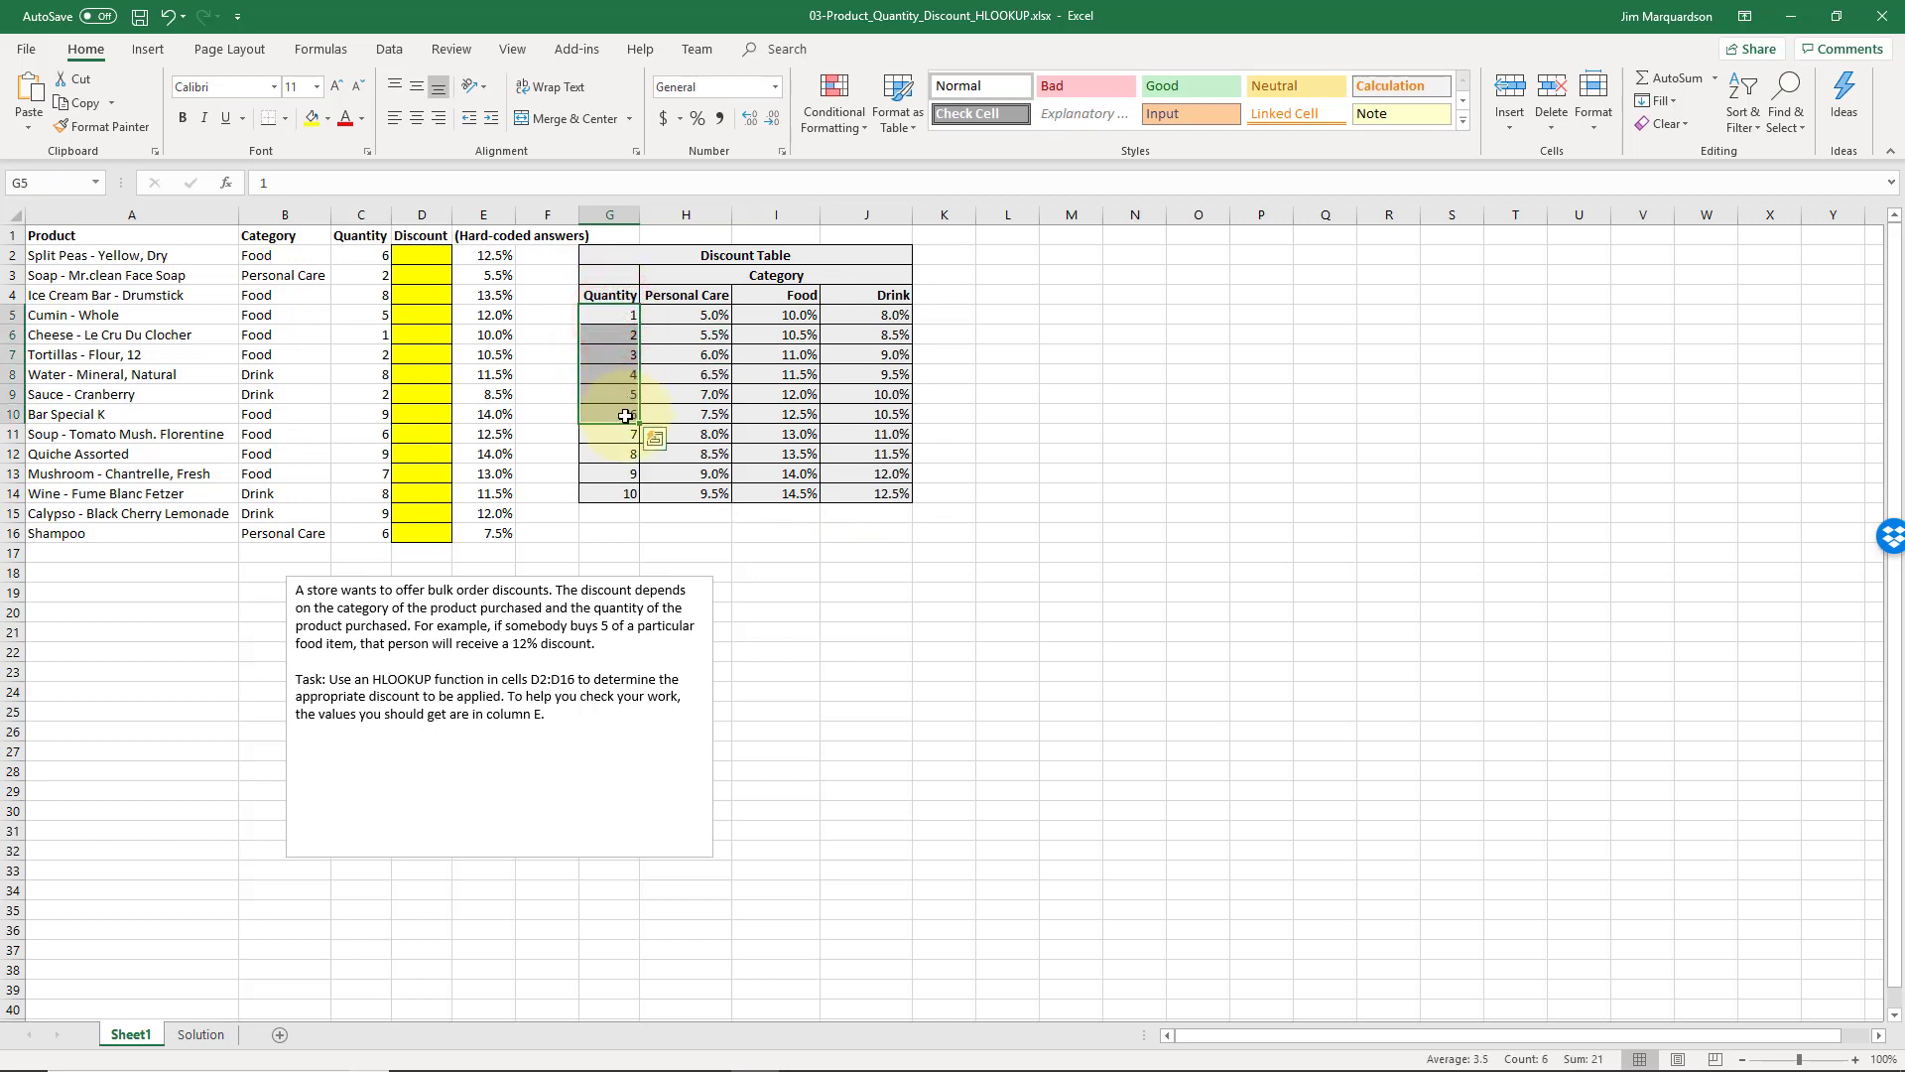
pyautogui.click(625, 415)
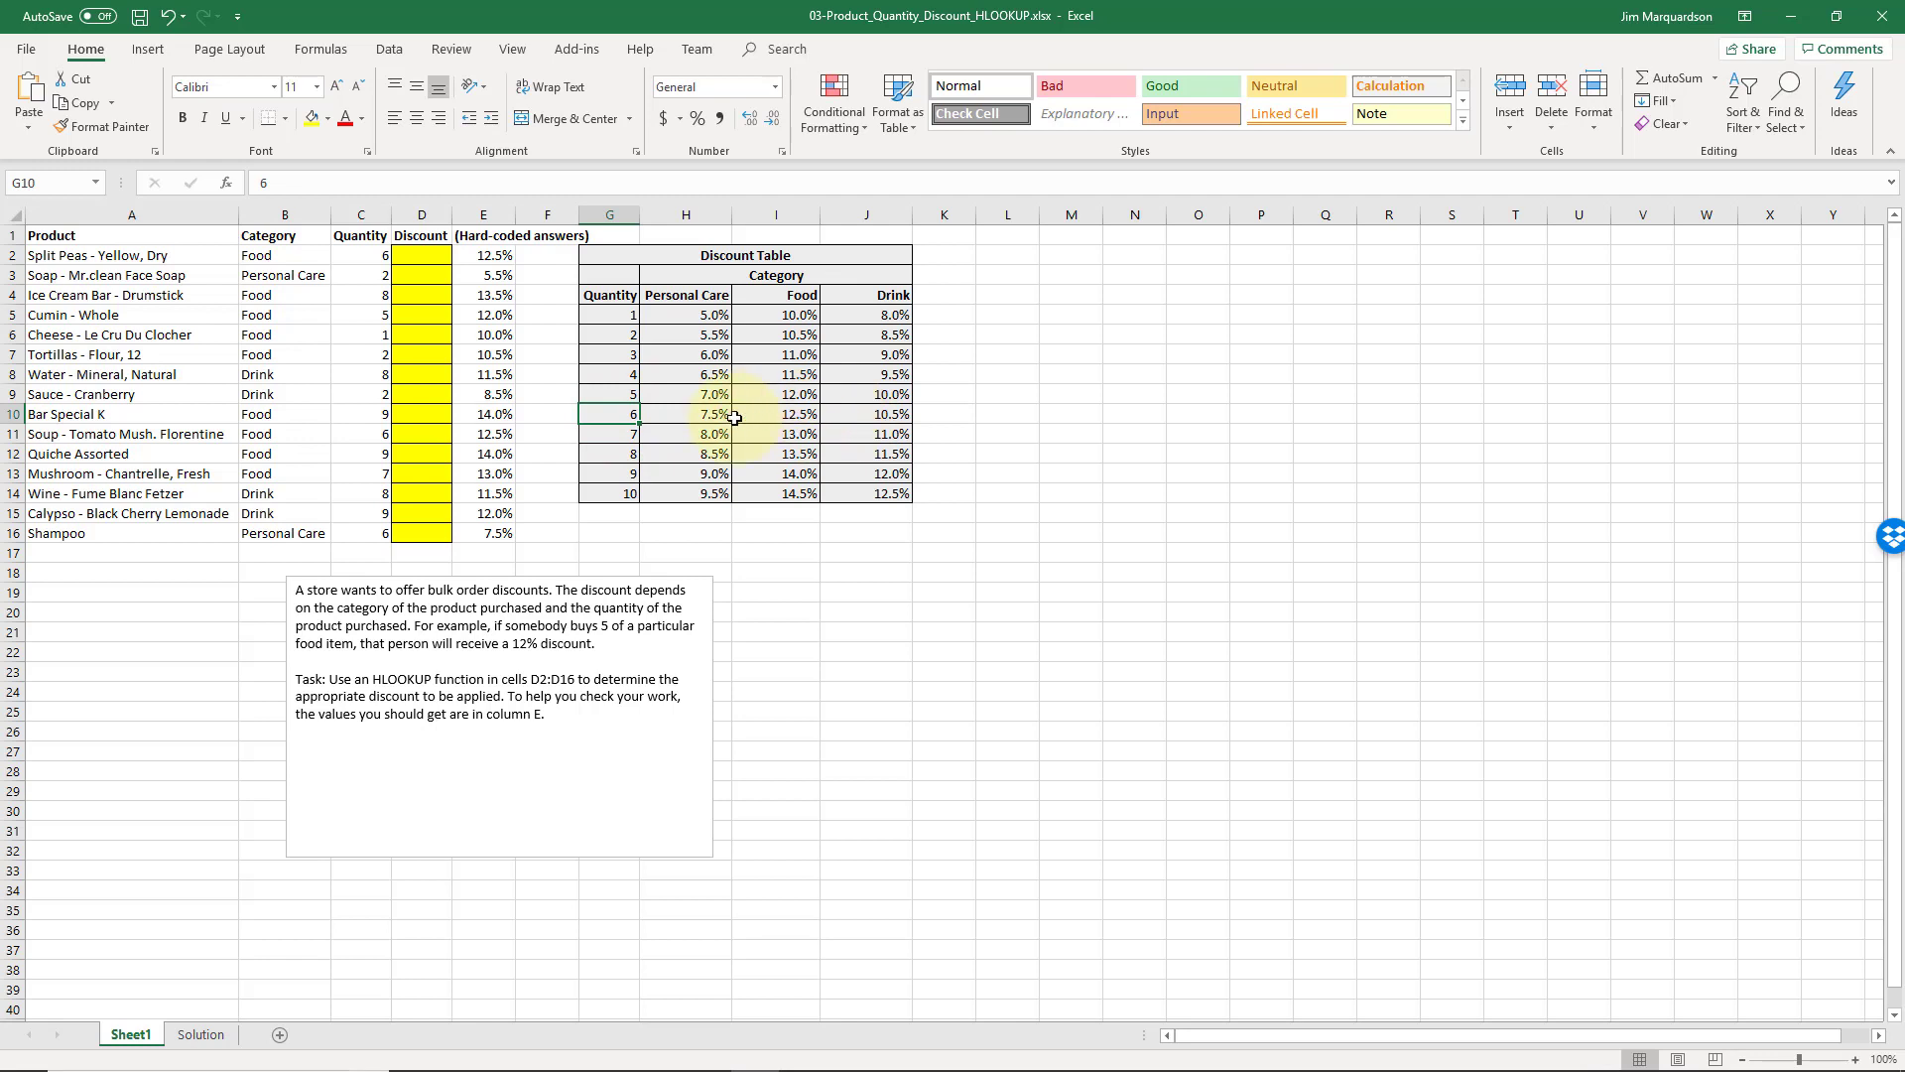
pyautogui.click(621, 395)
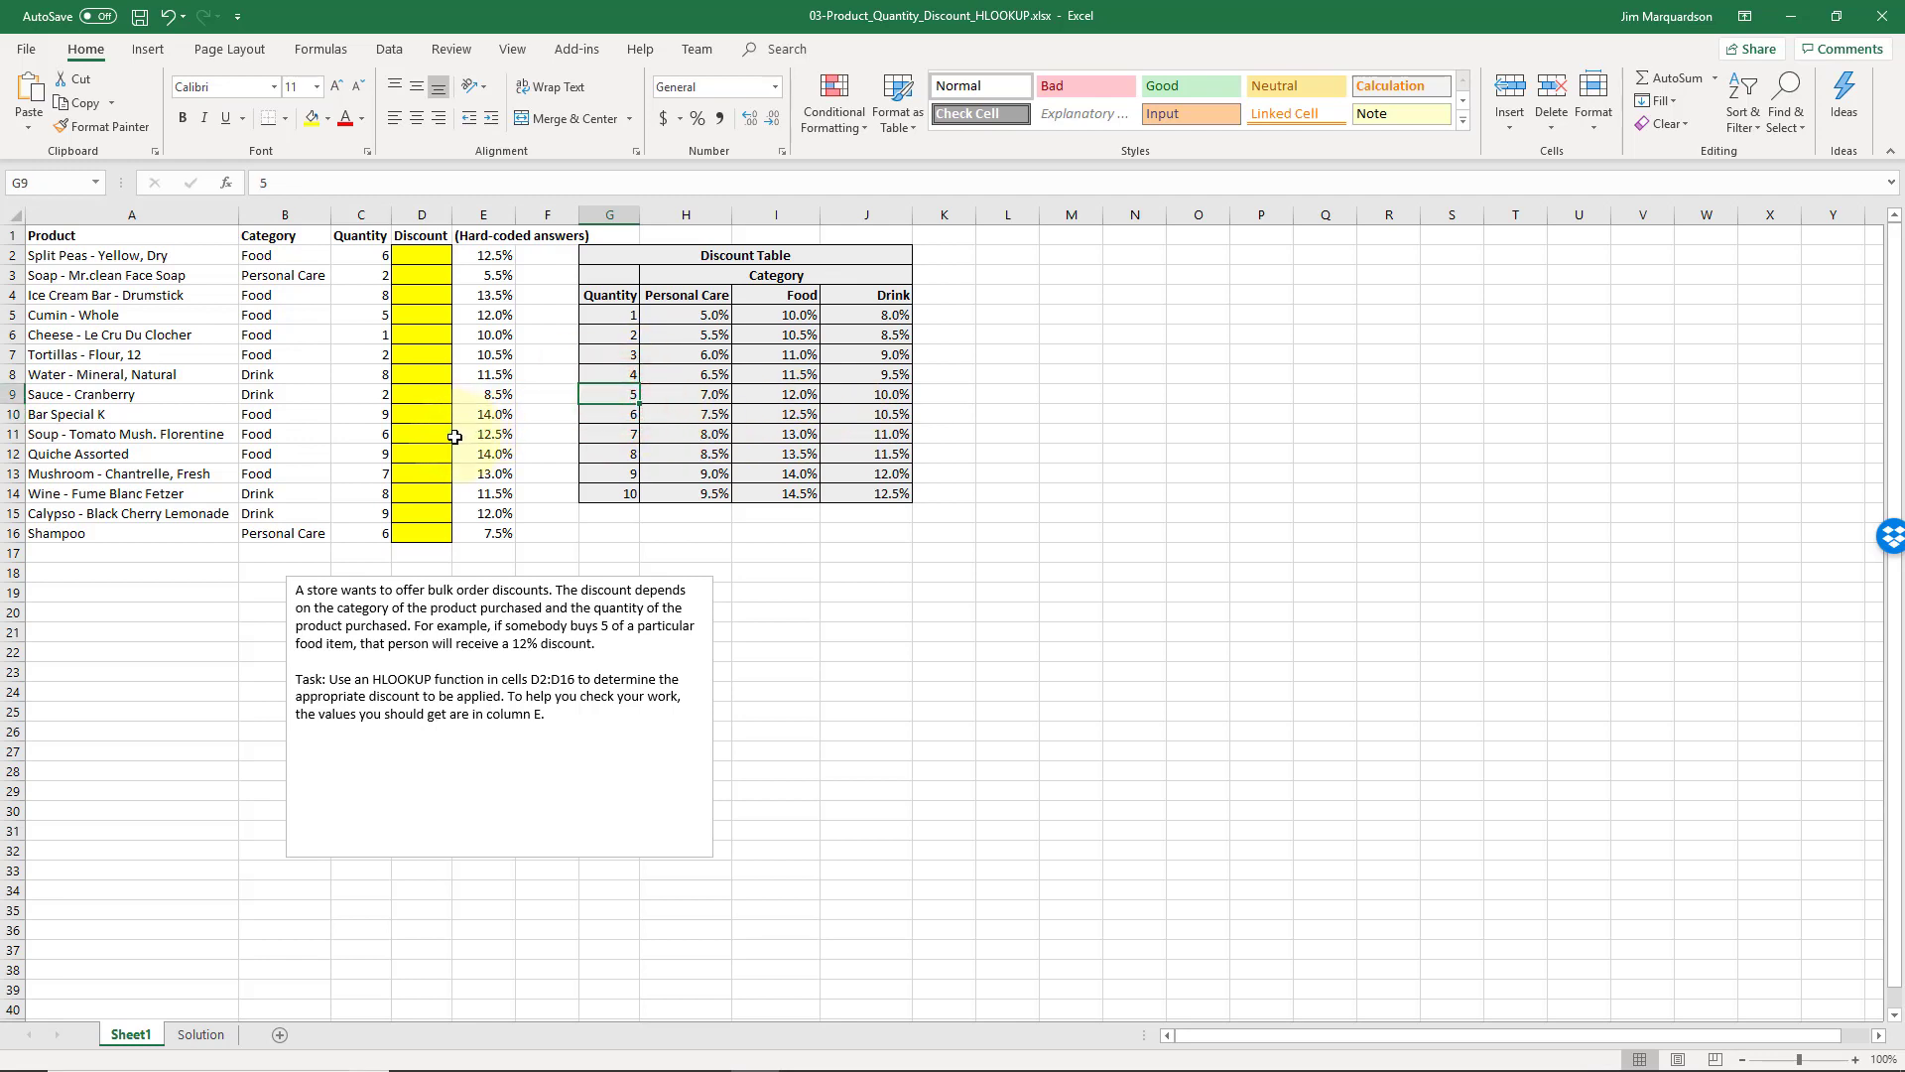
pyautogui.click(624, 294)
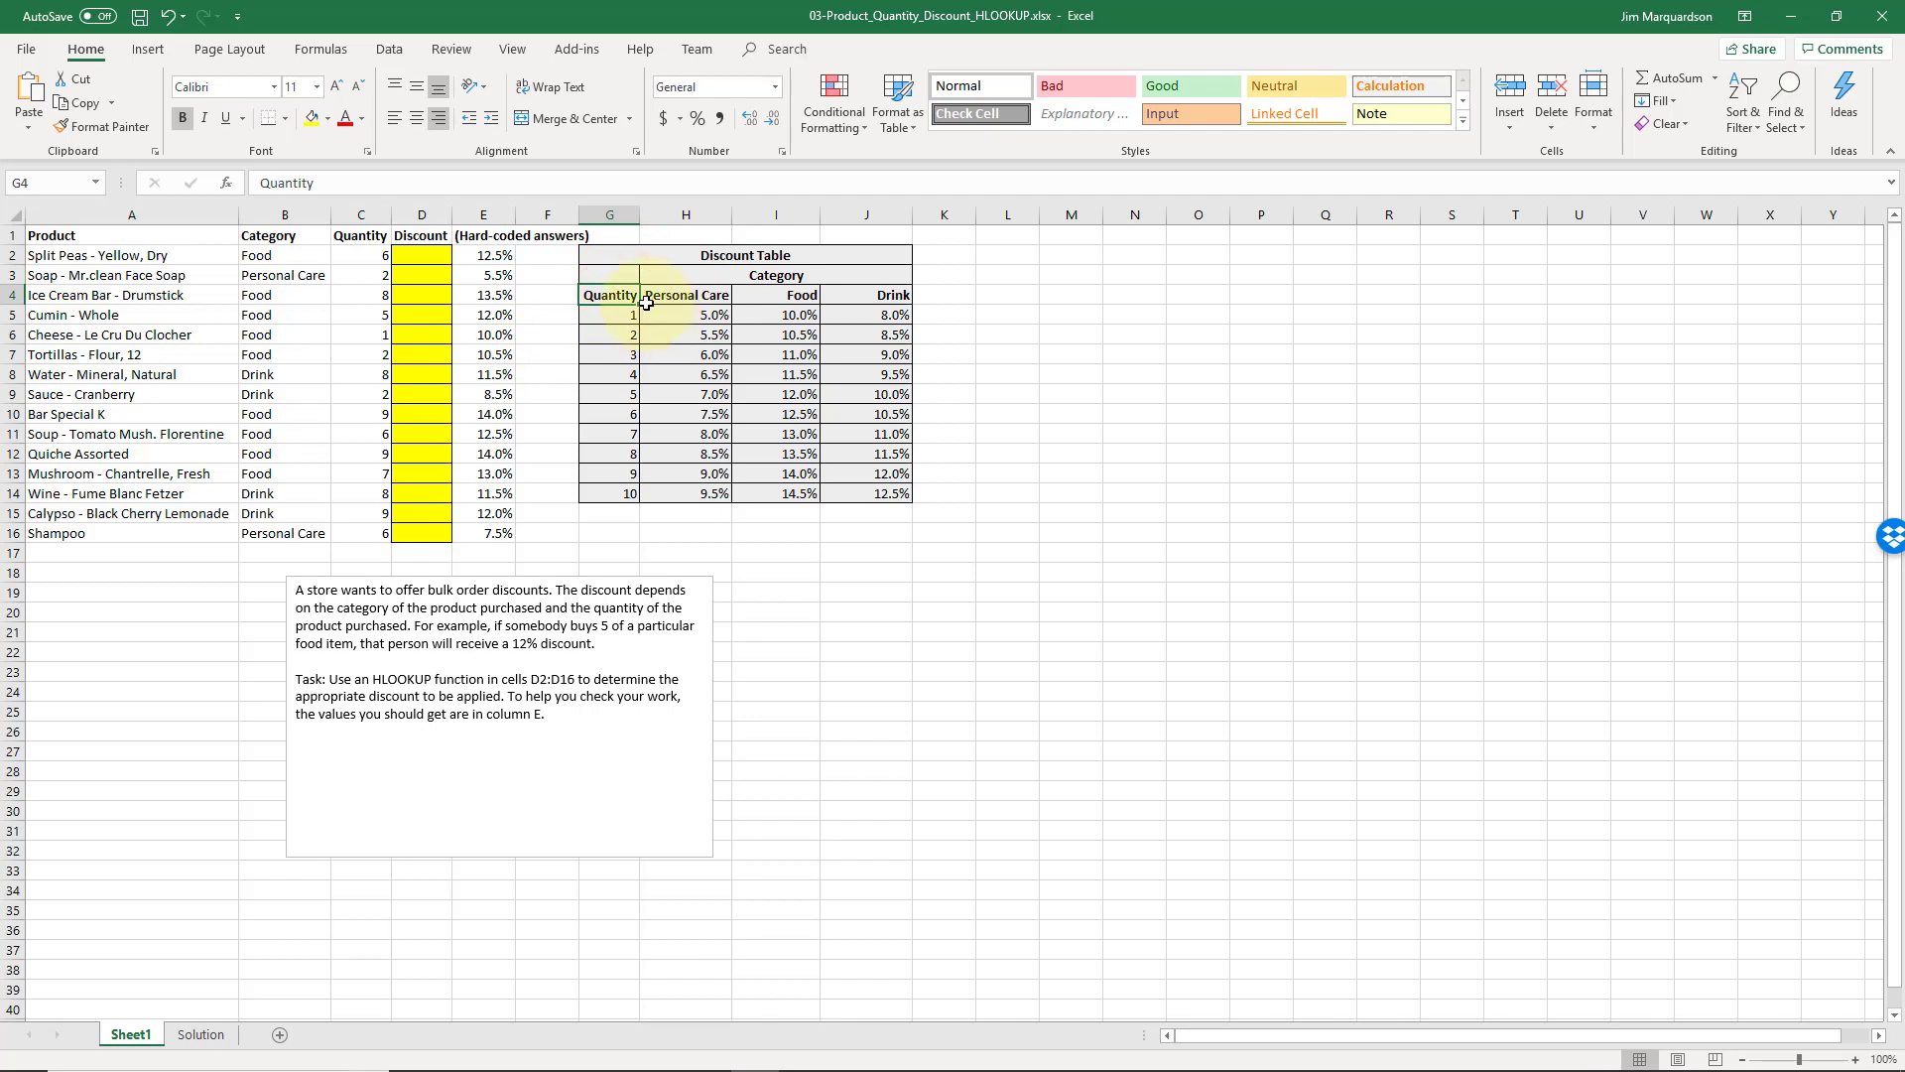
pyautogui.moveTo(667, 296); pyautogui.dragTo(875, 493)
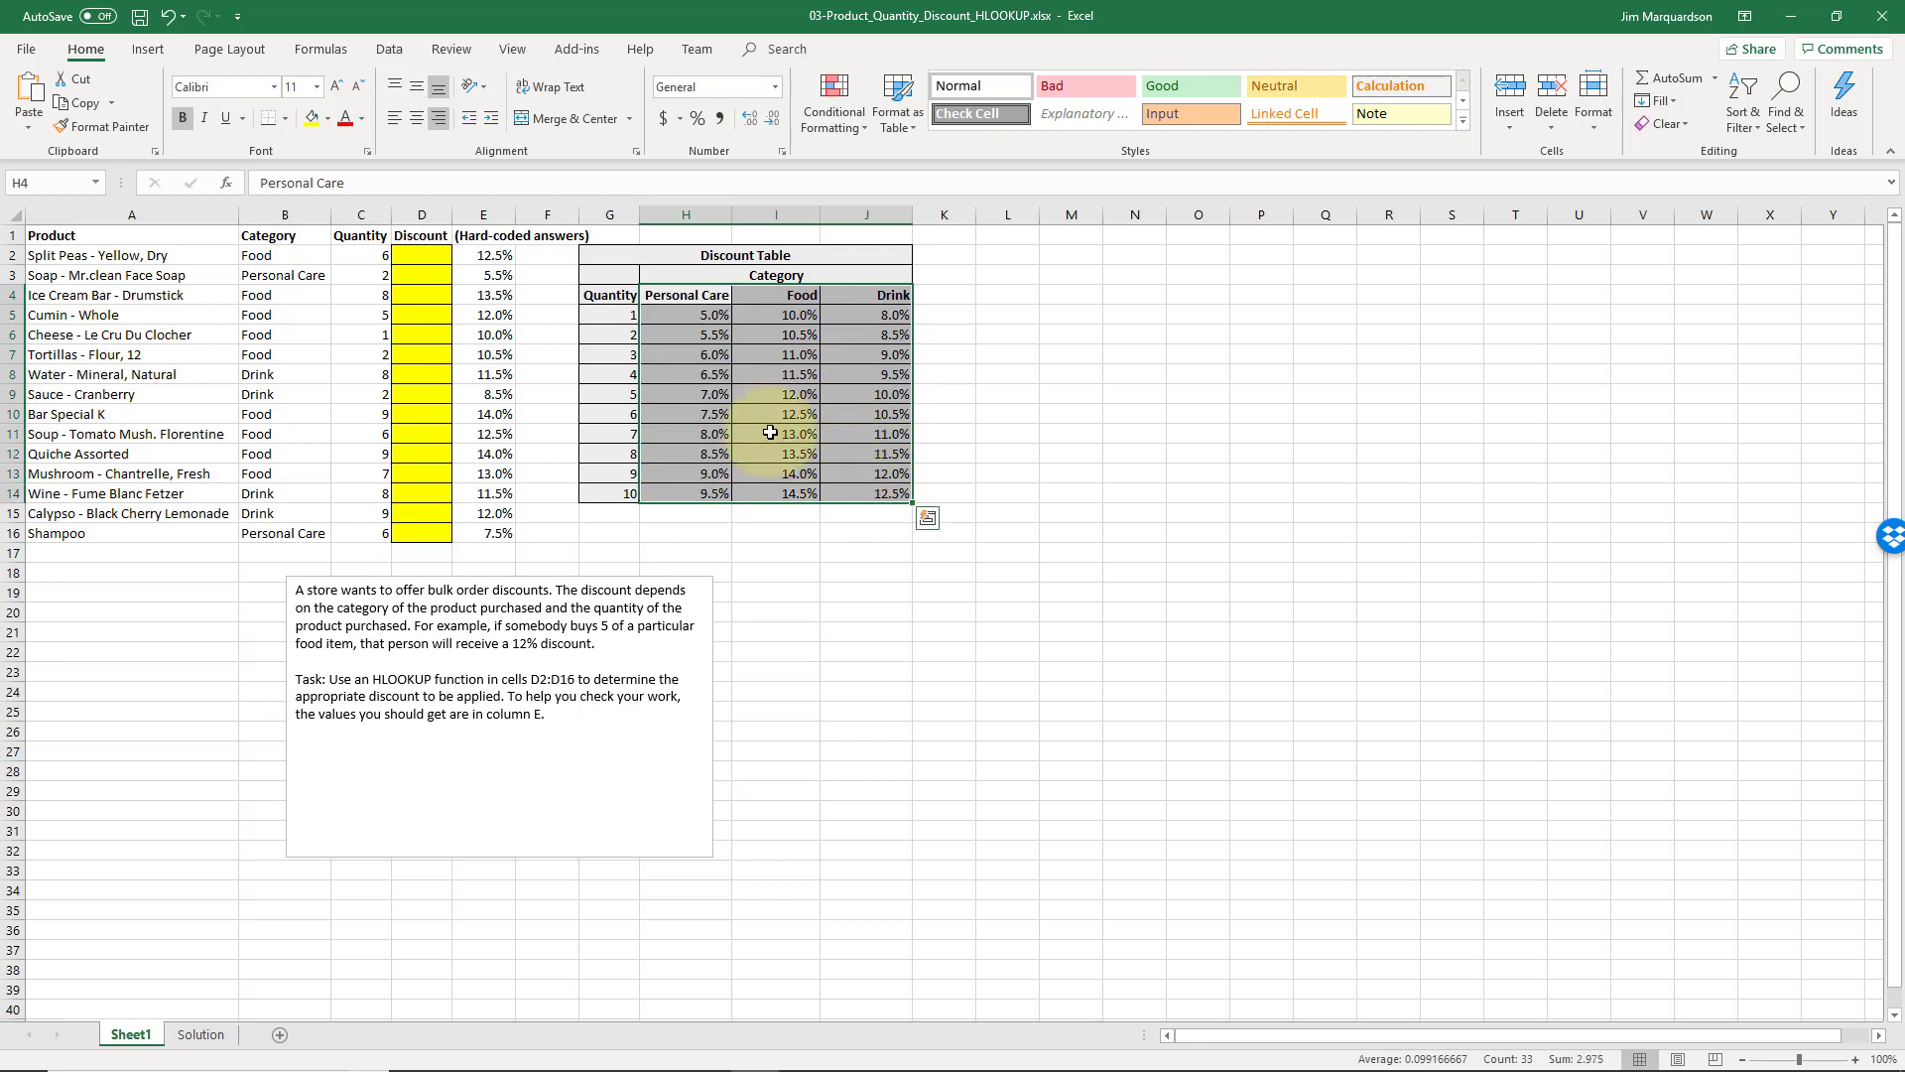
pyautogui.click(615, 313)
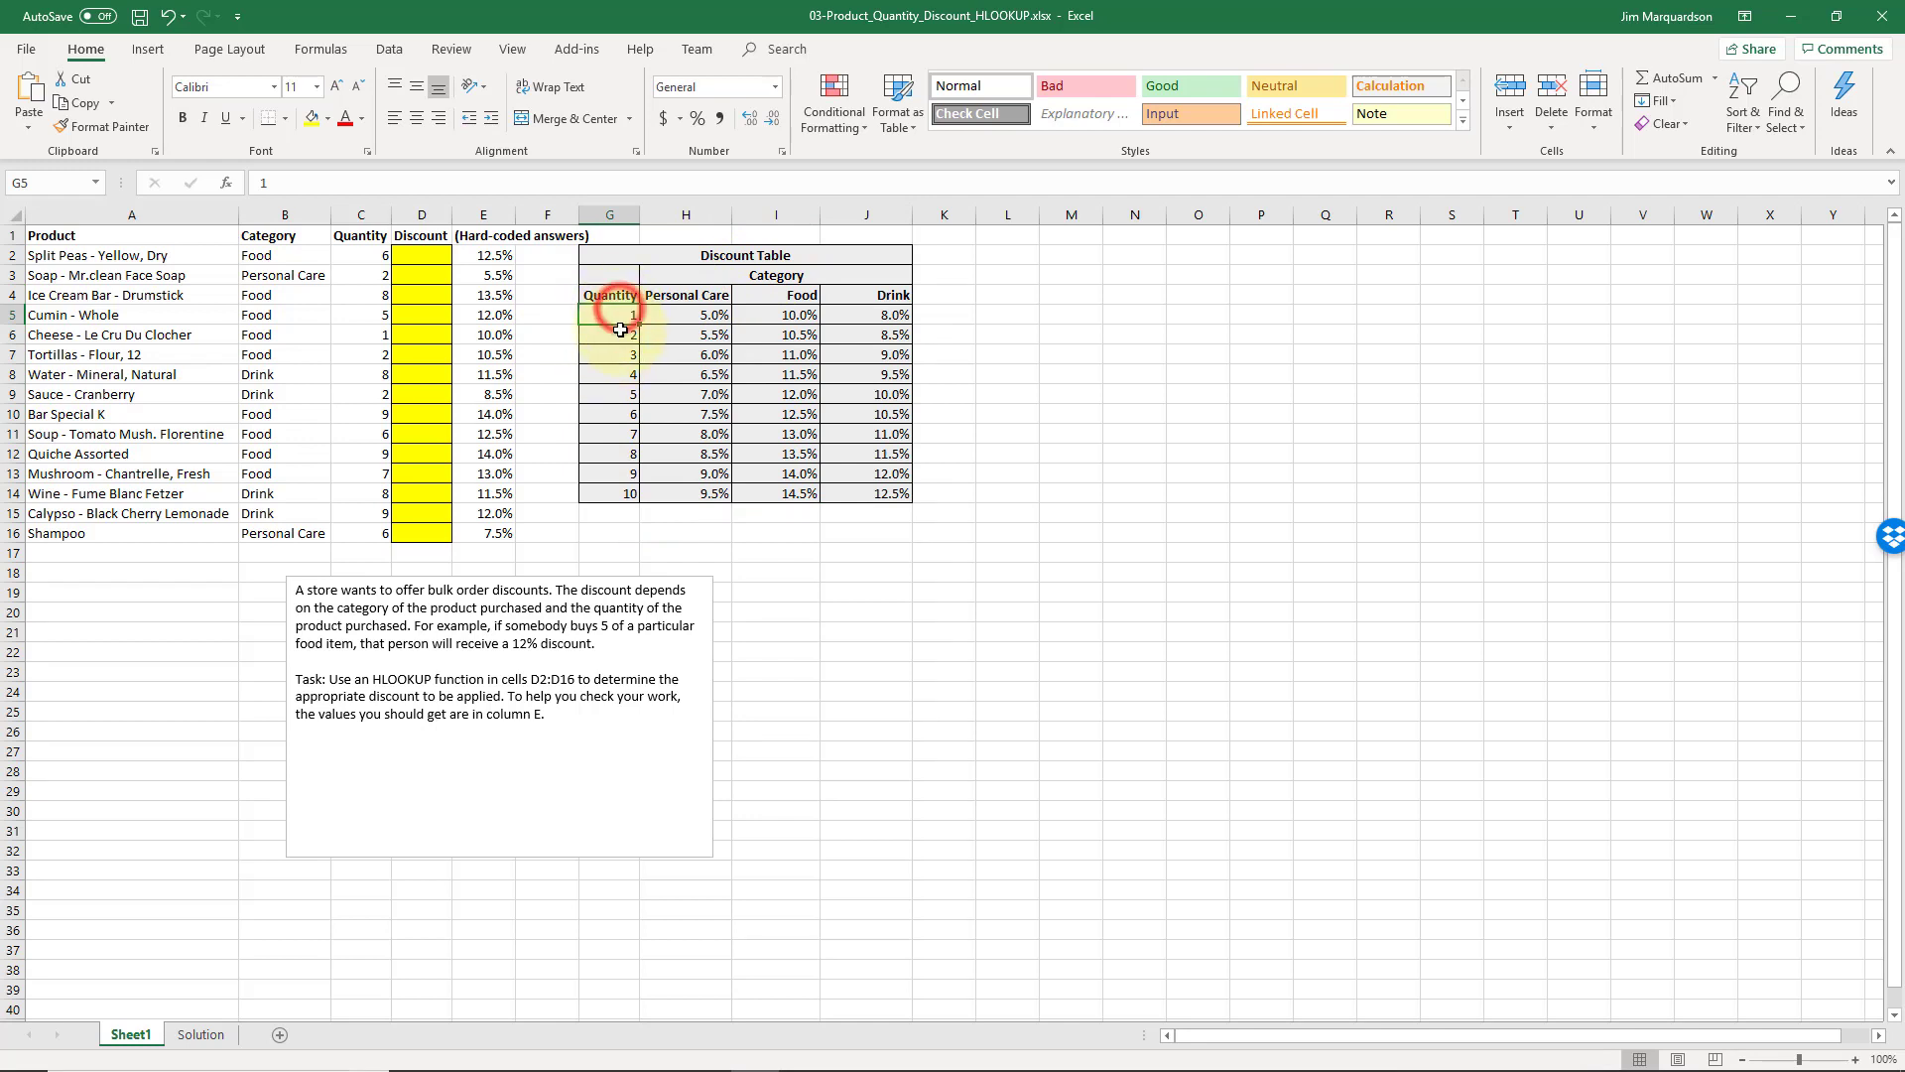
pyautogui.click(614, 373)
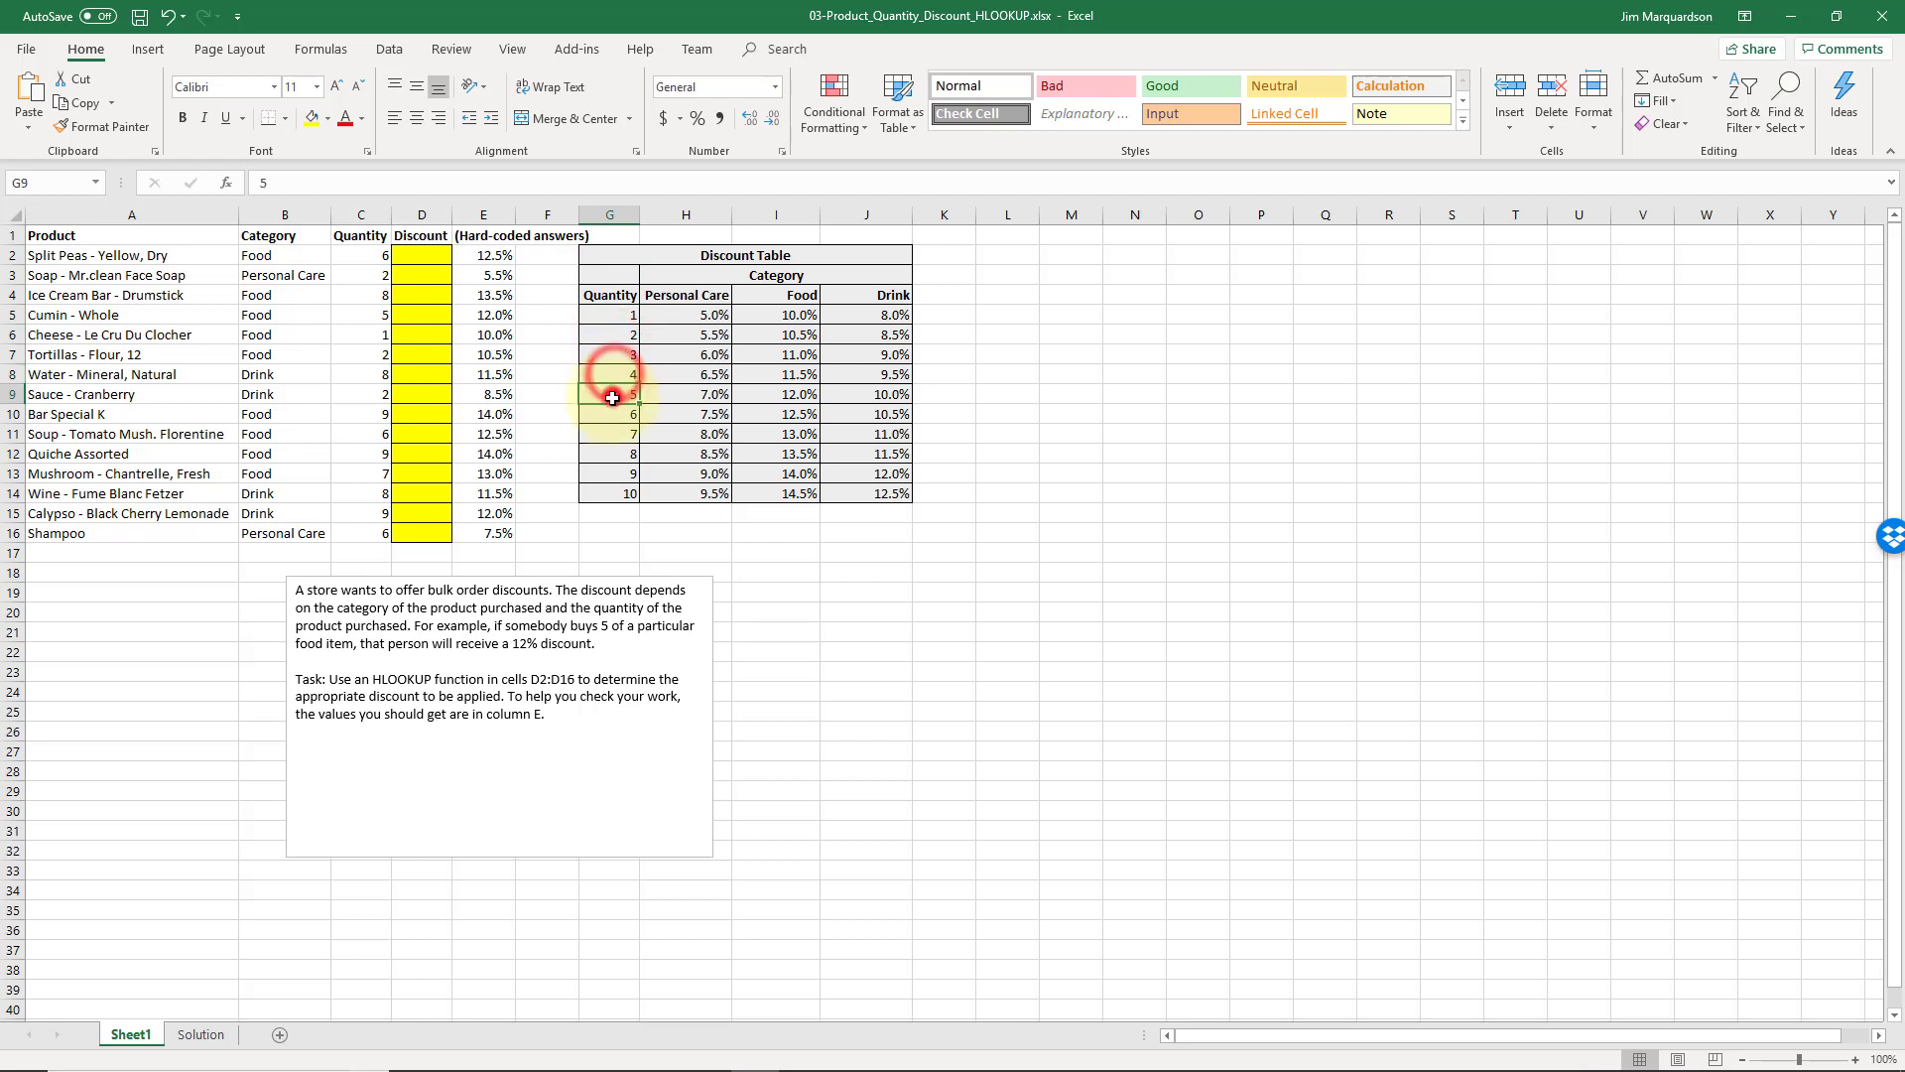
pyautogui.click(619, 475)
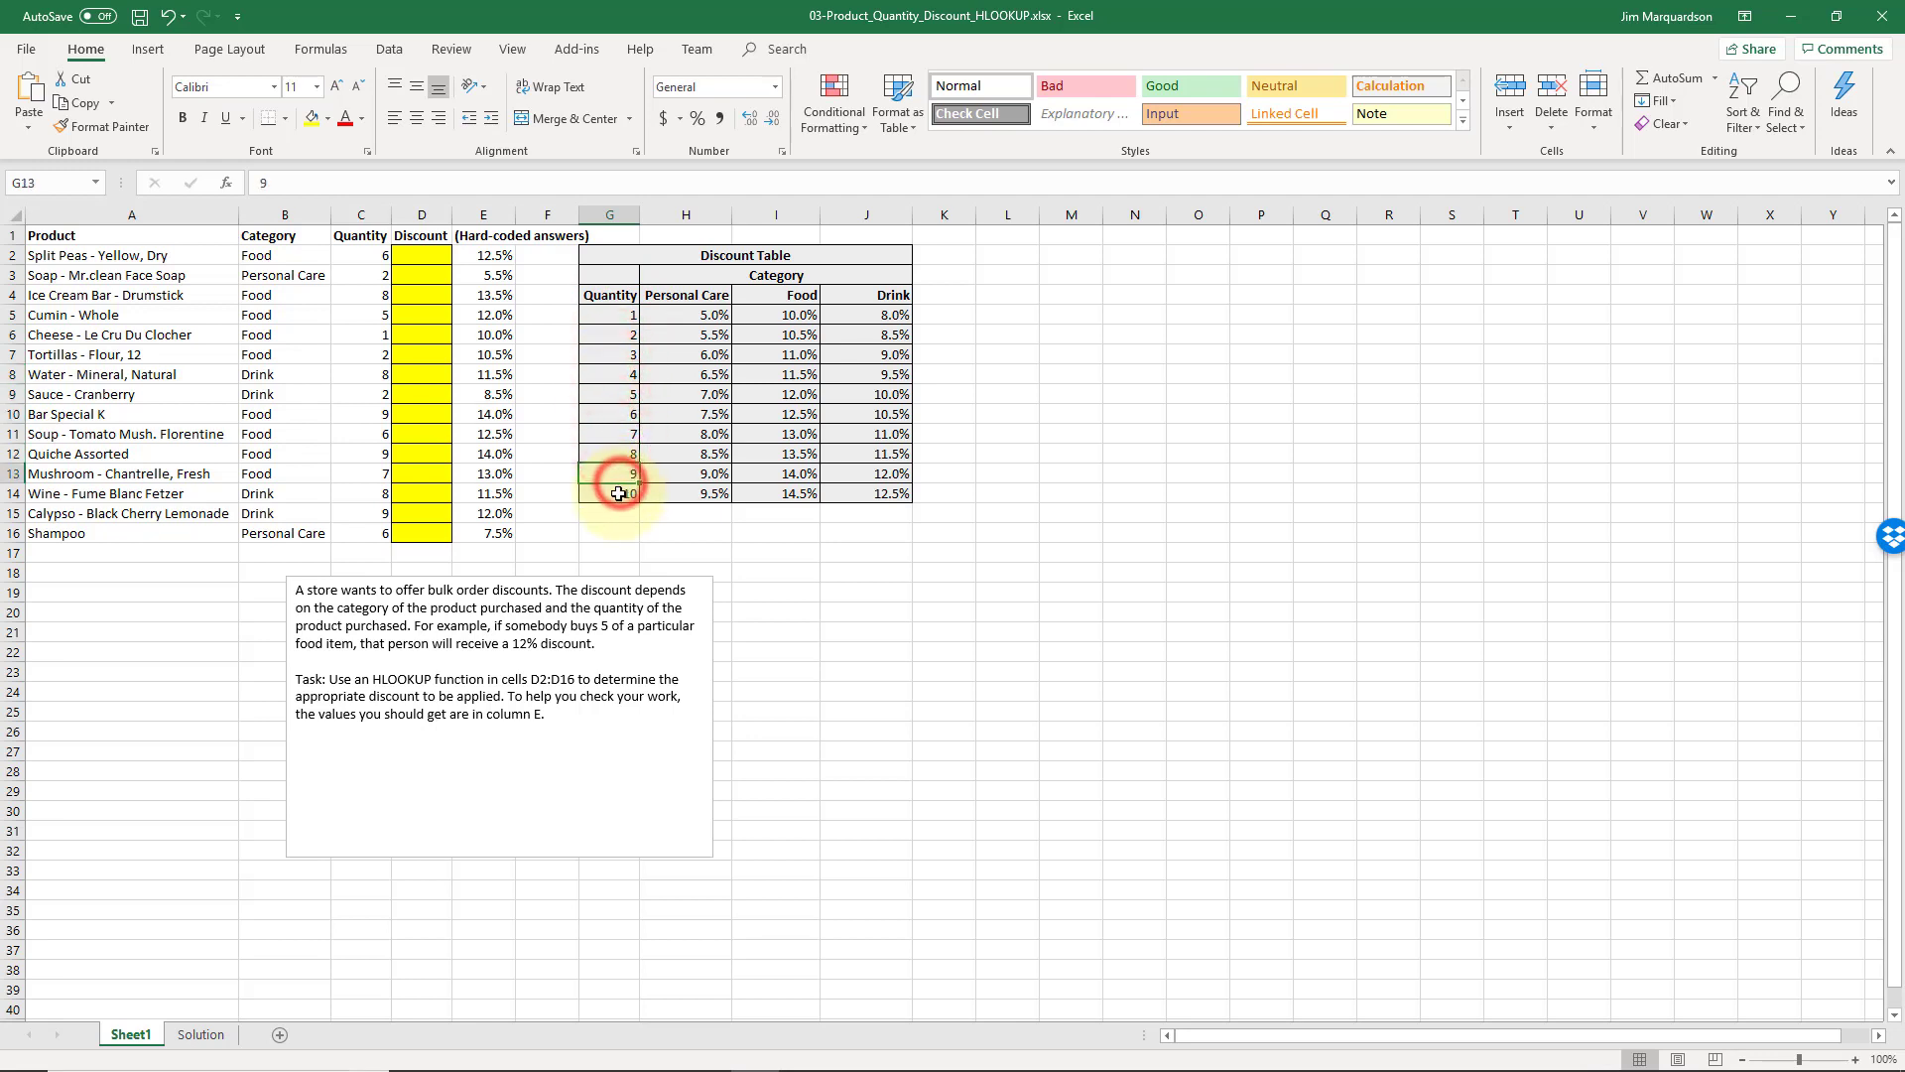
pyautogui.click(377, 256)
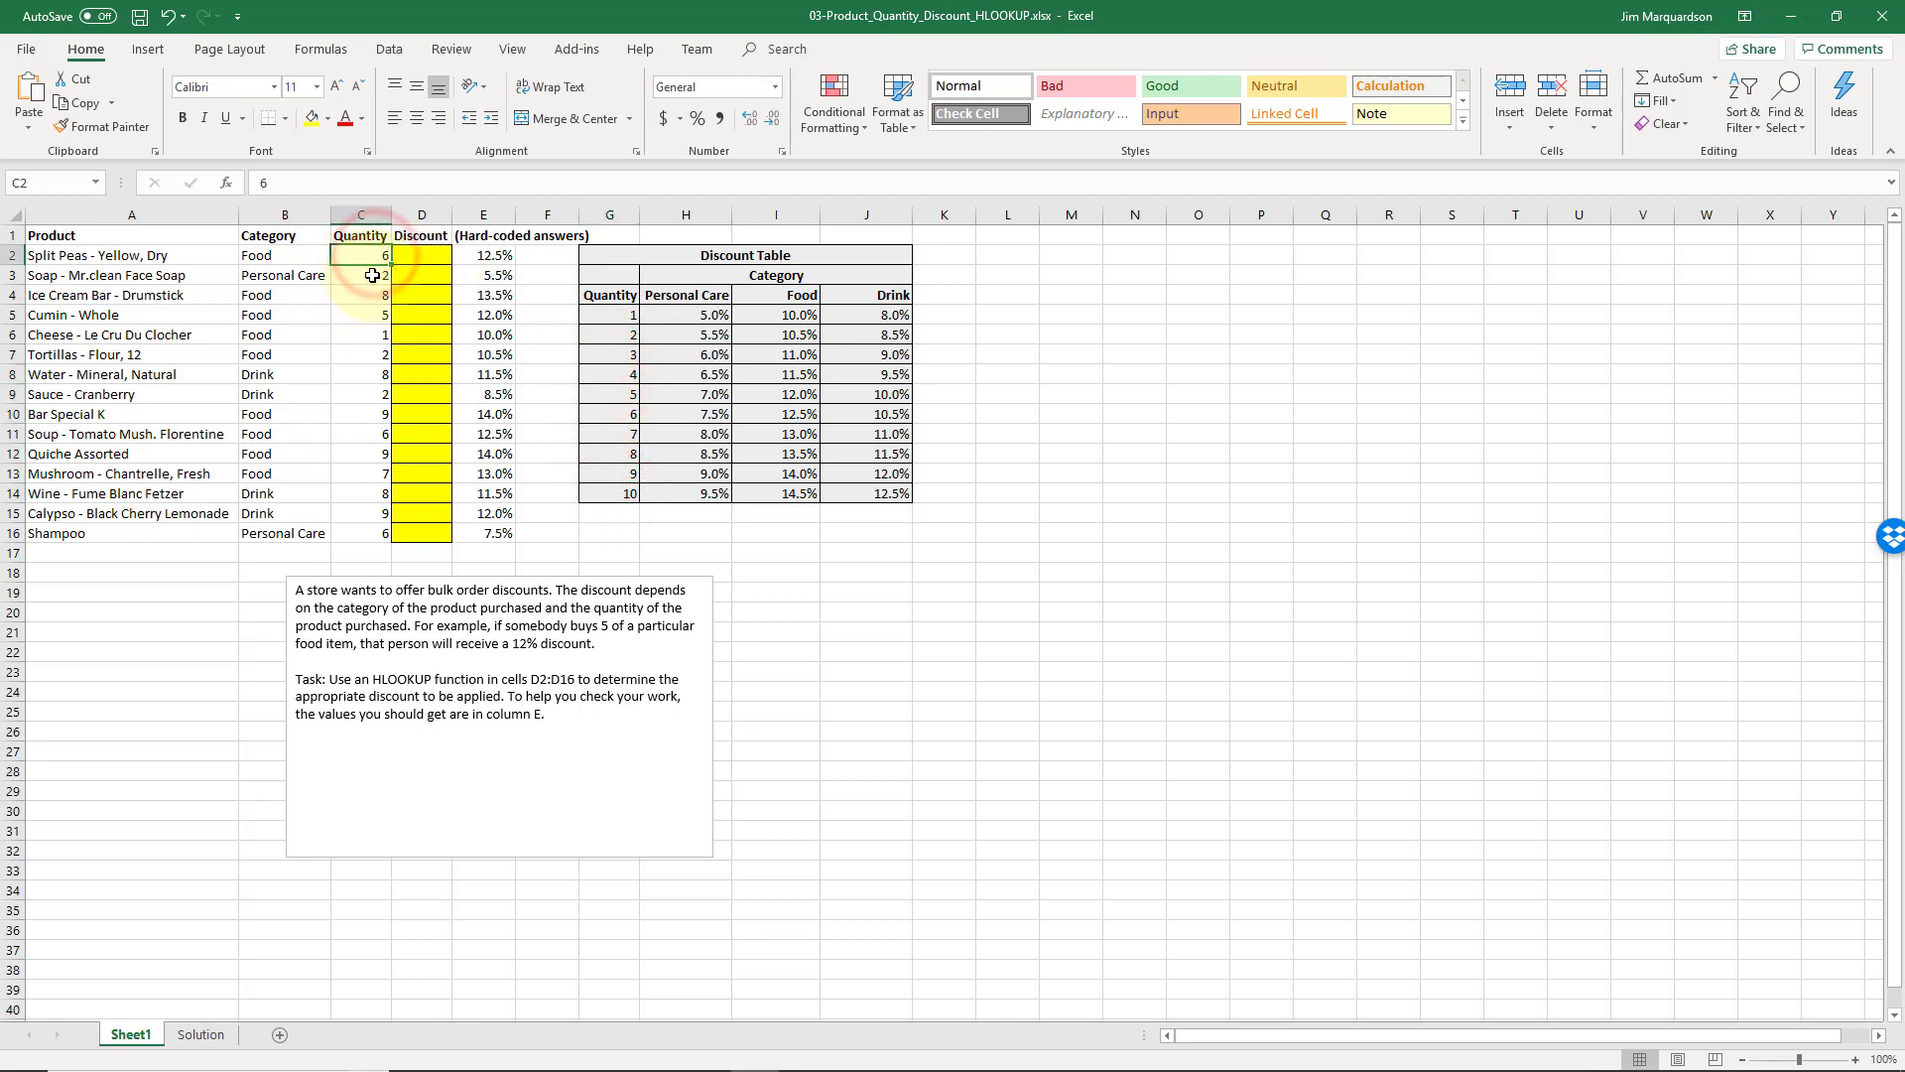
pyautogui.click(375, 274)
pyautogui.click(373, 309)
pyautogui.click(377, 259)
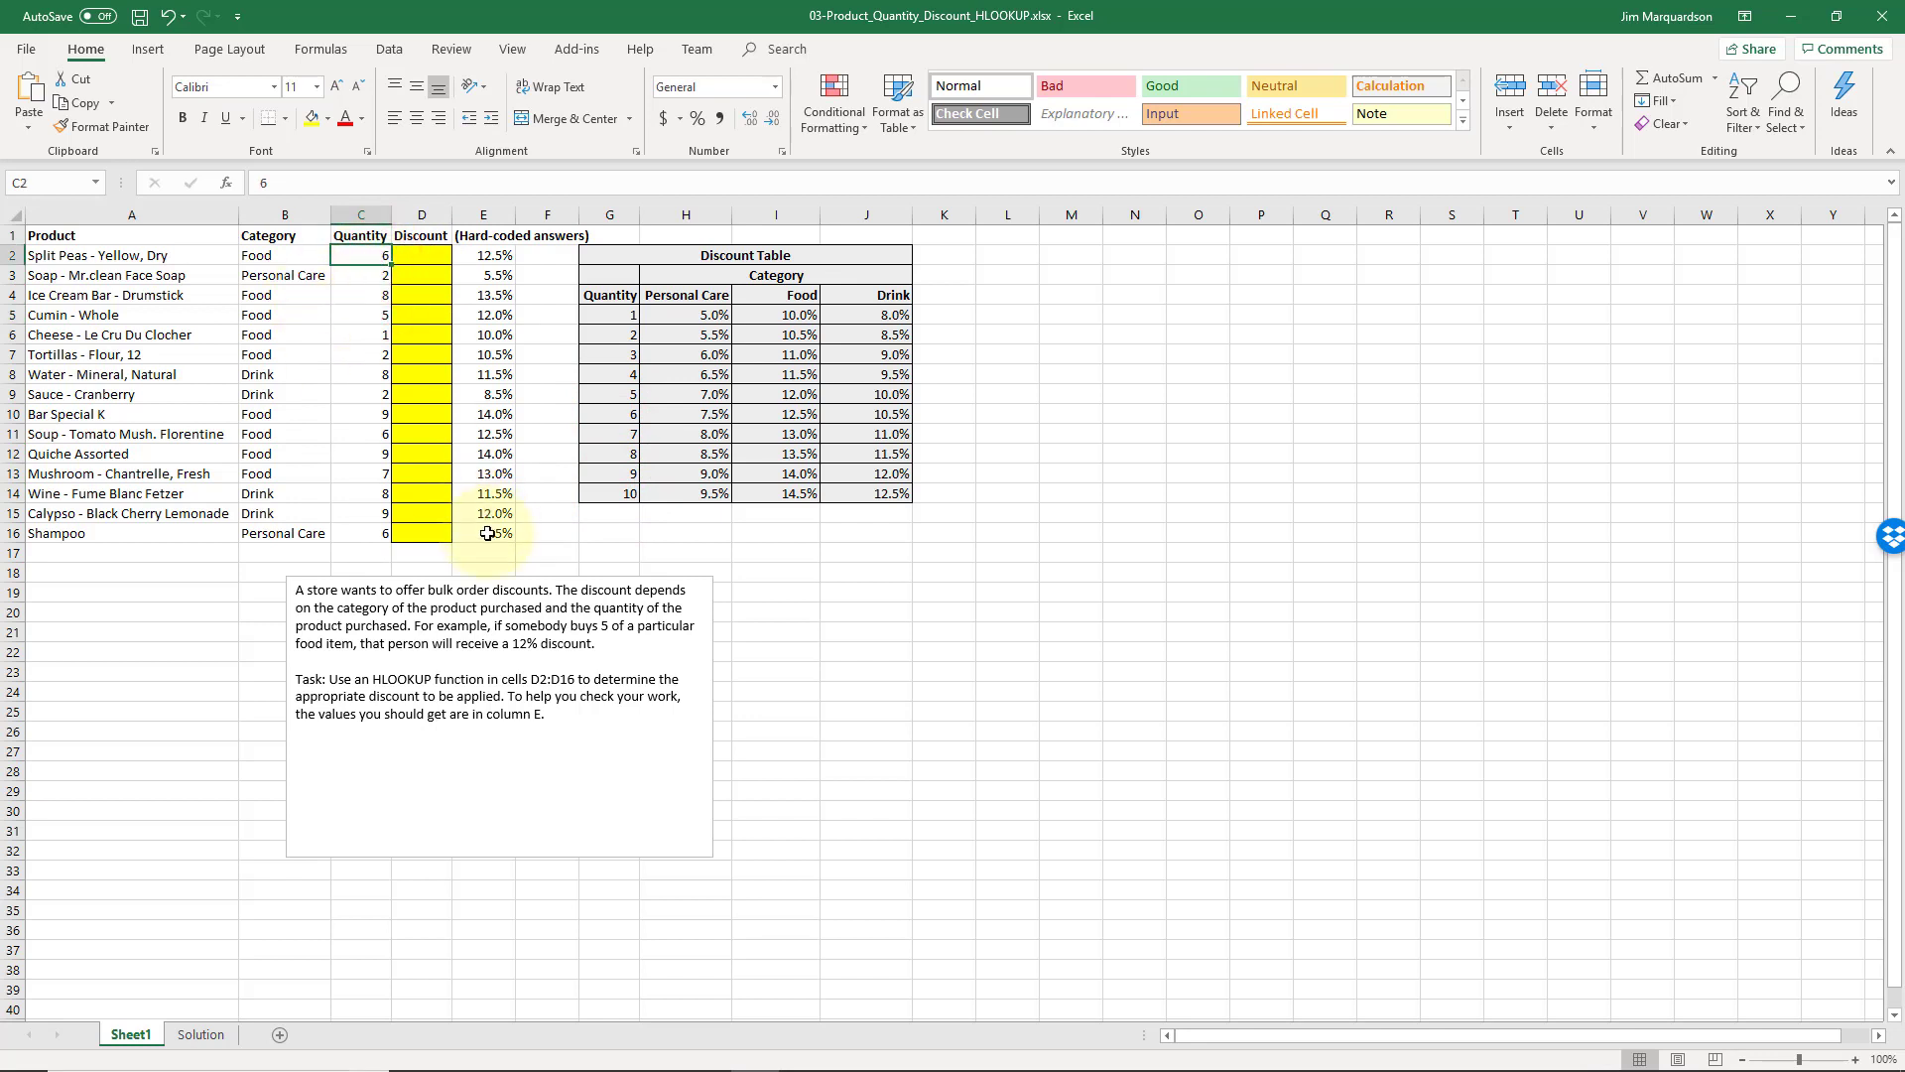
pyautogui.moveTo(486, 532); pyautogui.dragTo(109, 217)
# Start an HLOOKUP formula in cell D2 with the product's category in B2 as the lookup value
pyautogui.click(402, 260)
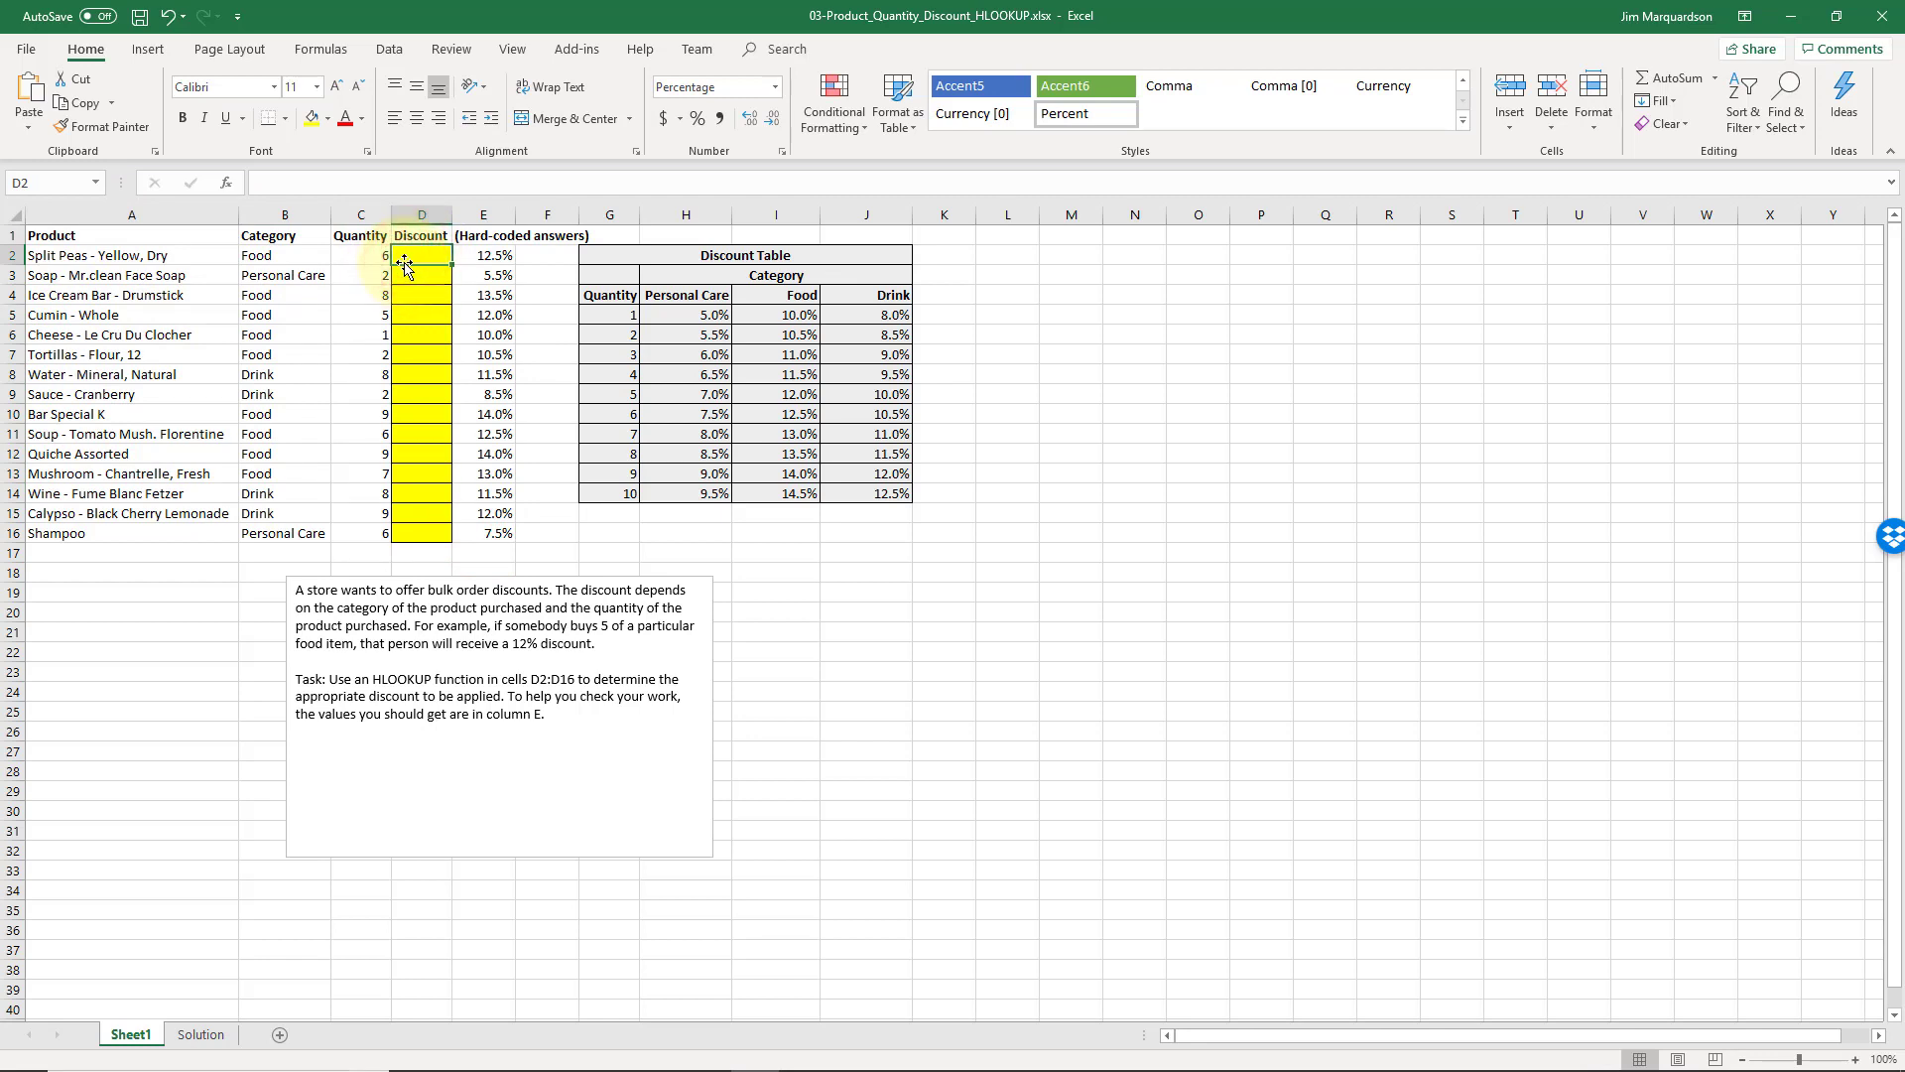
pyautogui.write('=')
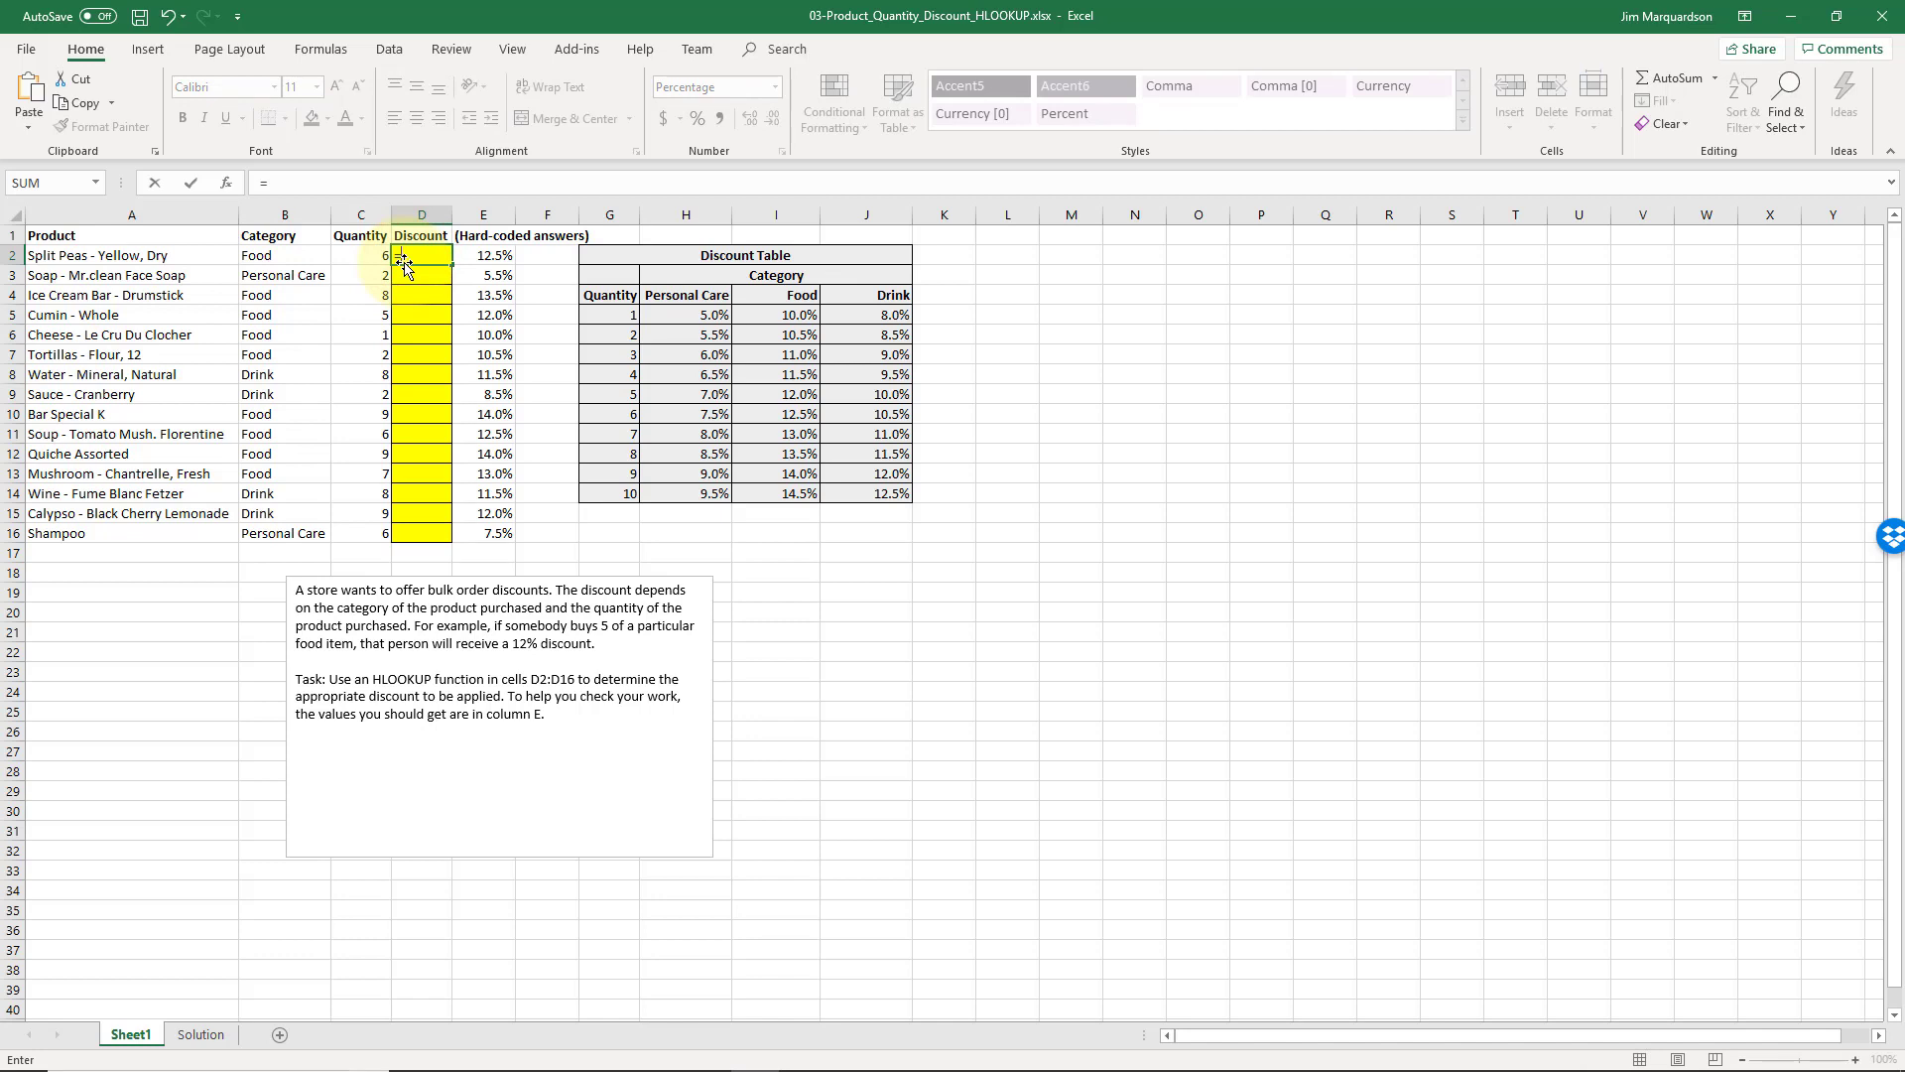
pyautogui.write('h')
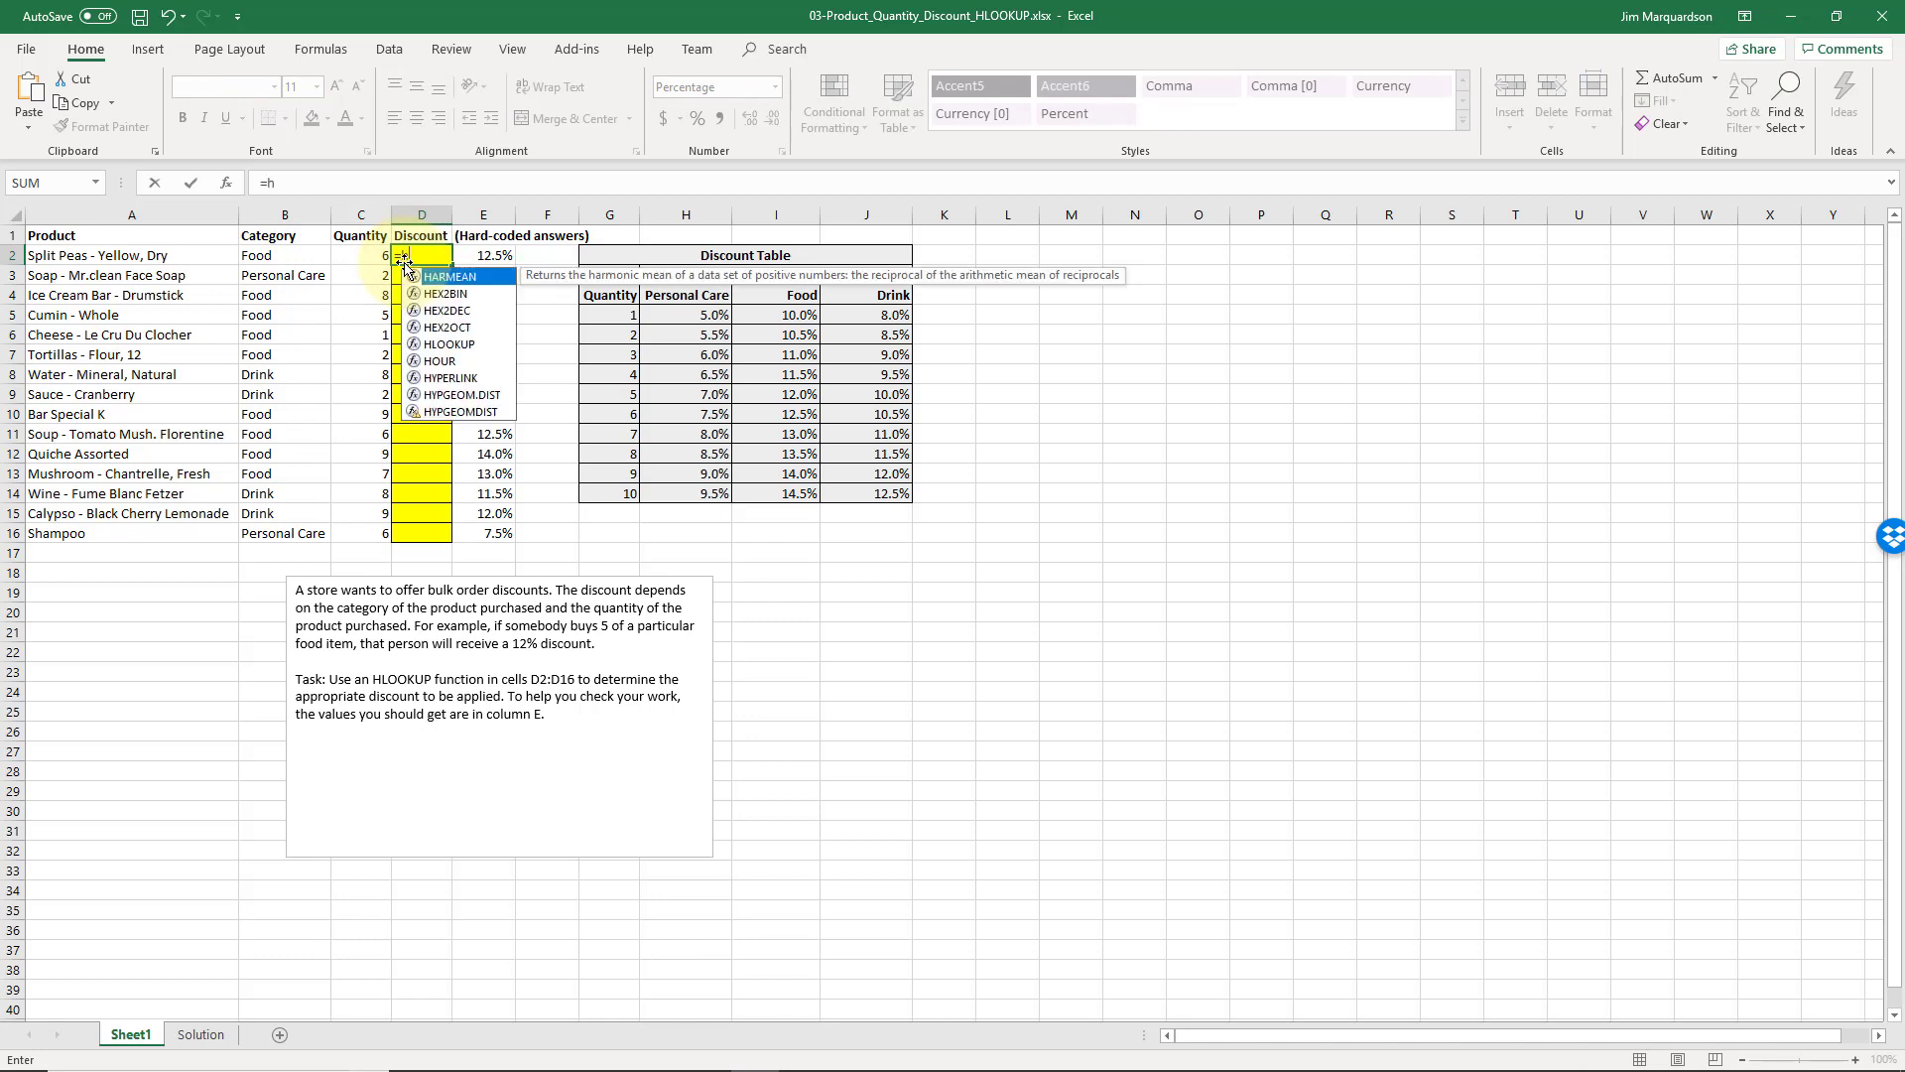
pyautogui.write('lookup(')
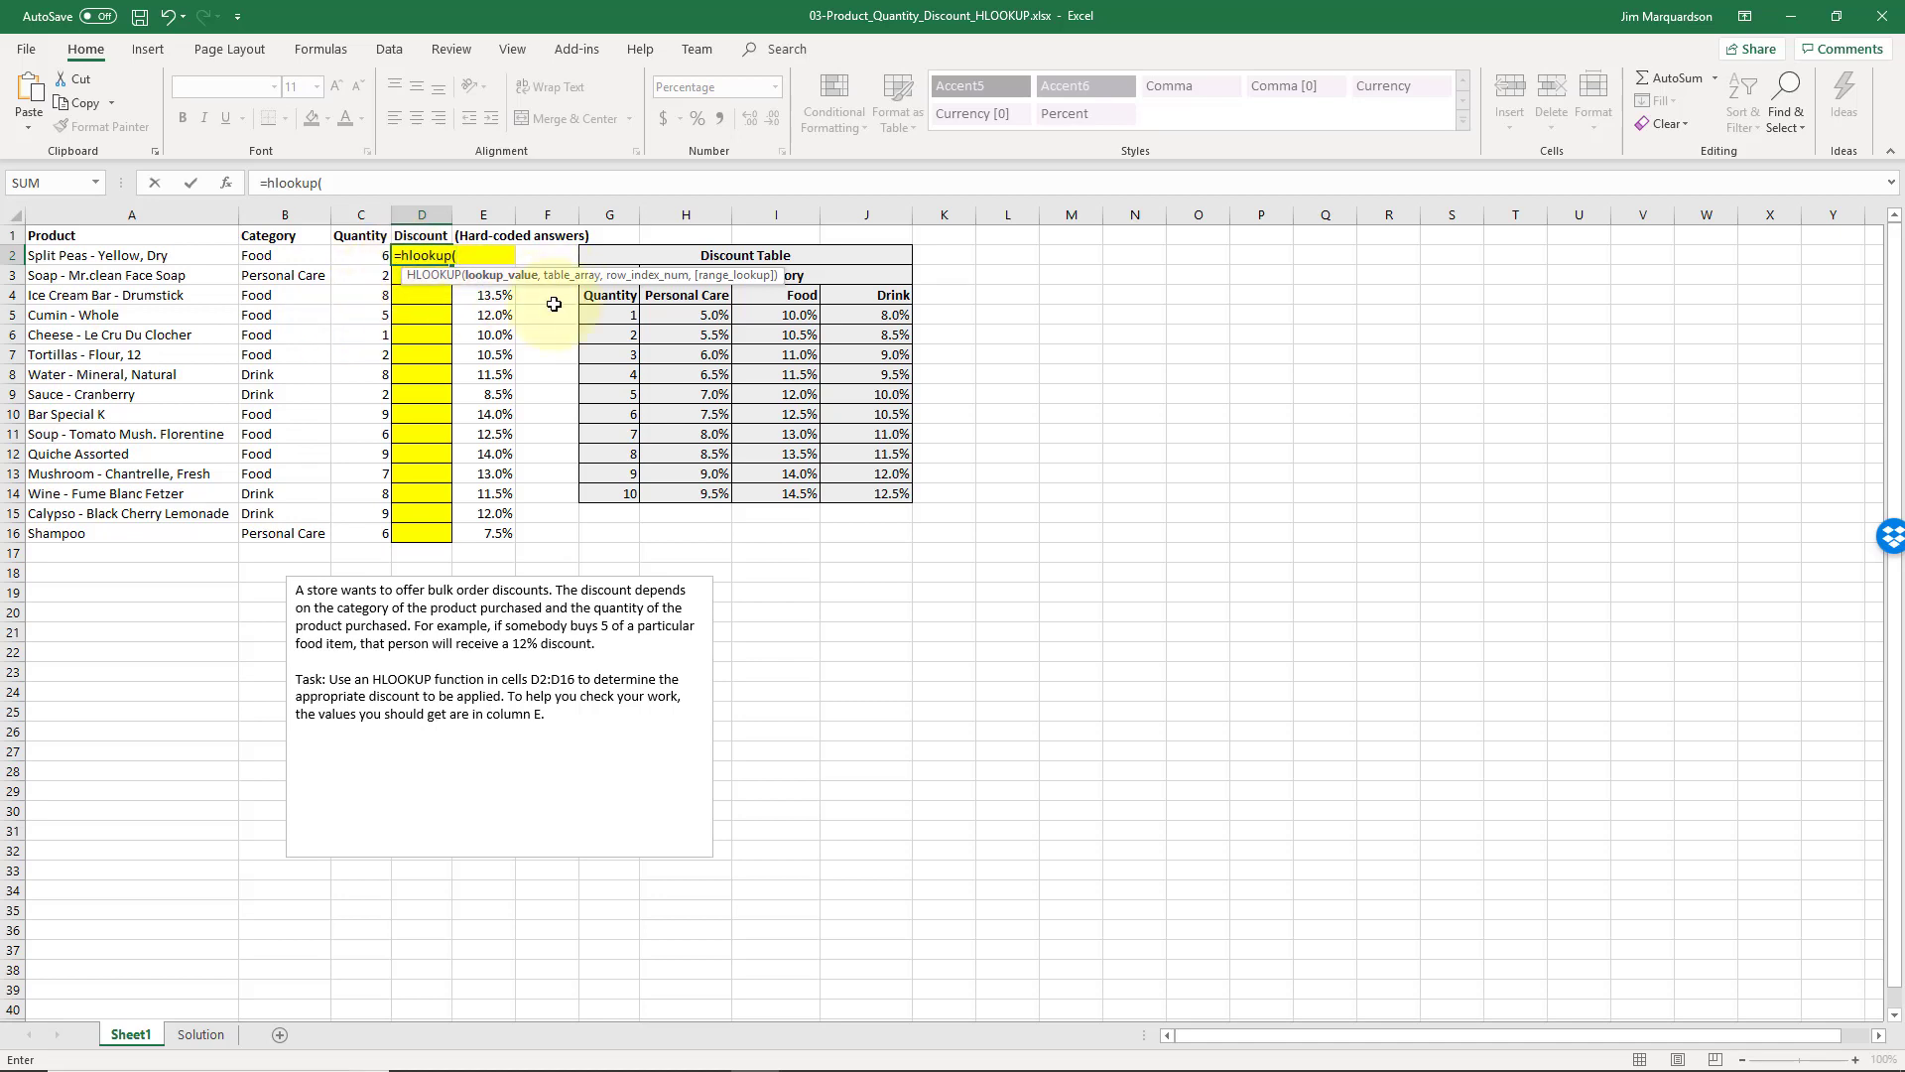
pyautogui.click(294, 258)
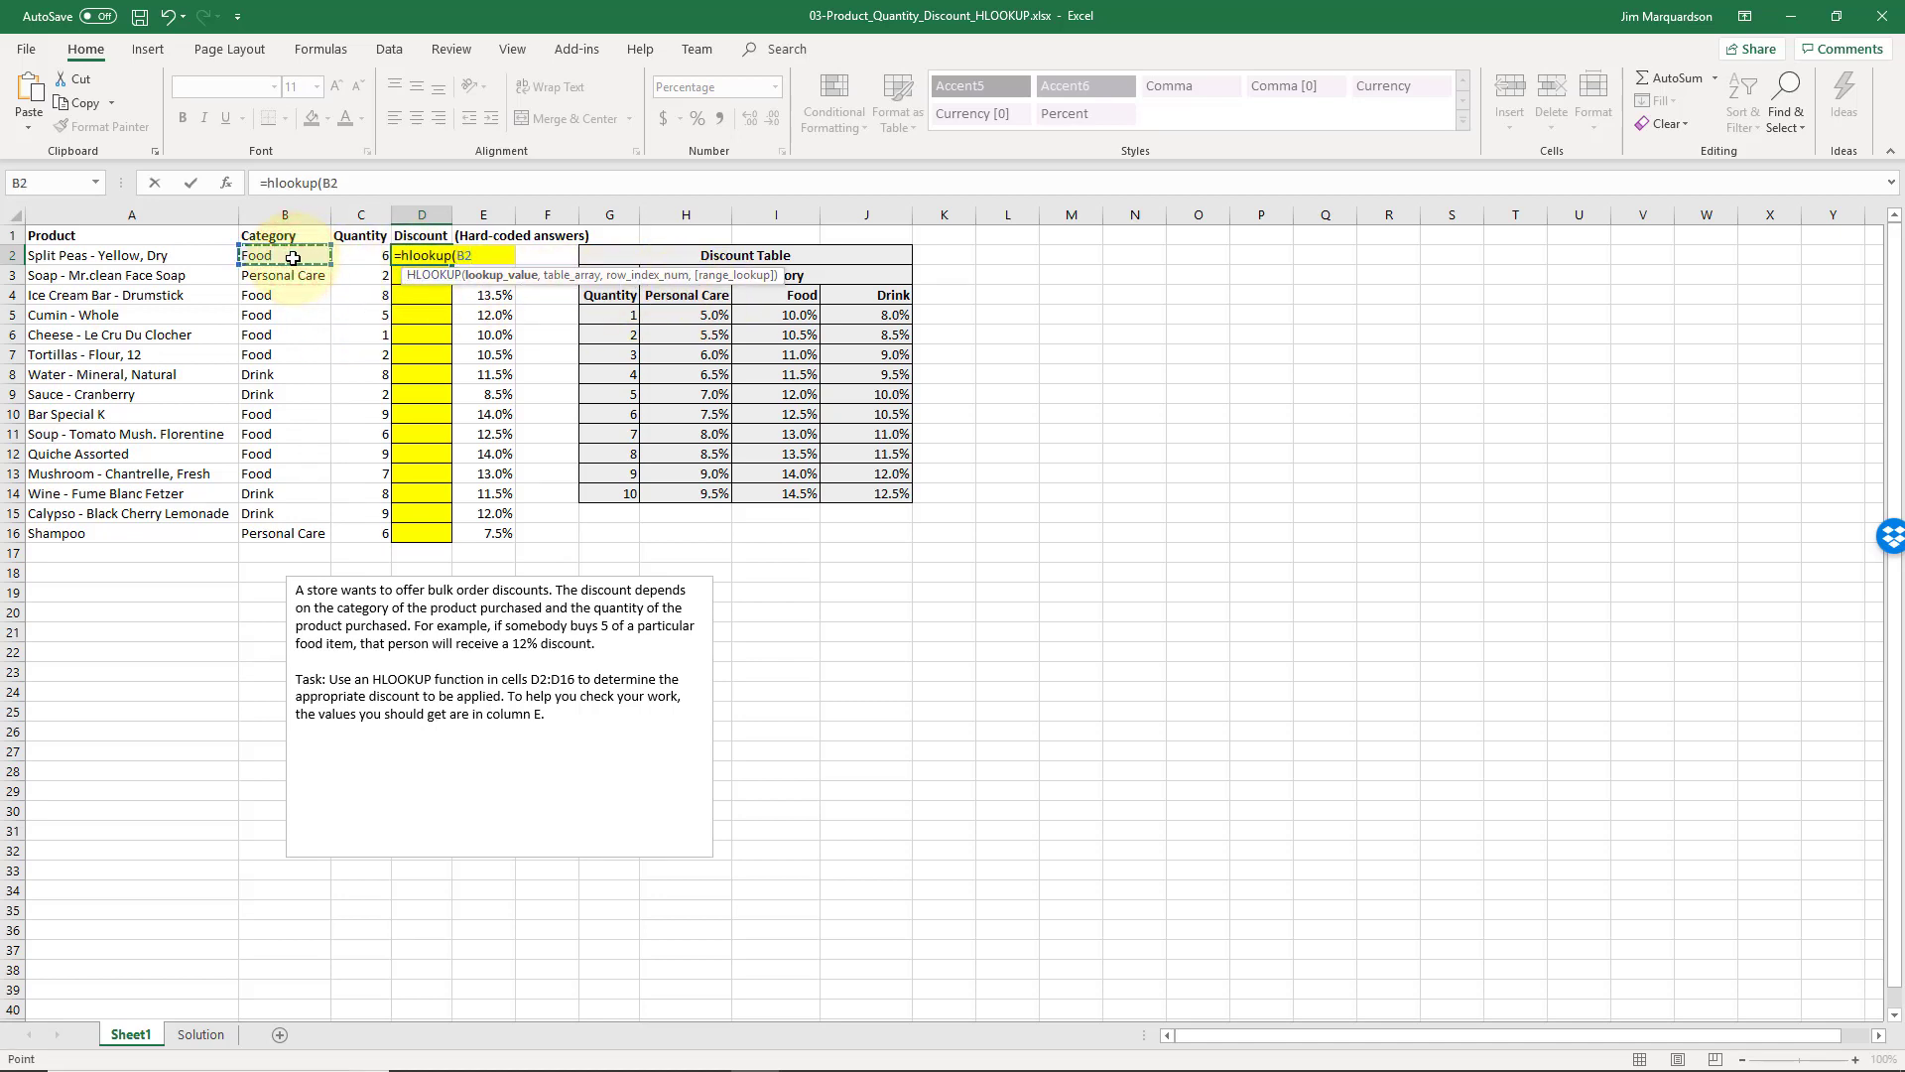
pyautogui.write(',')
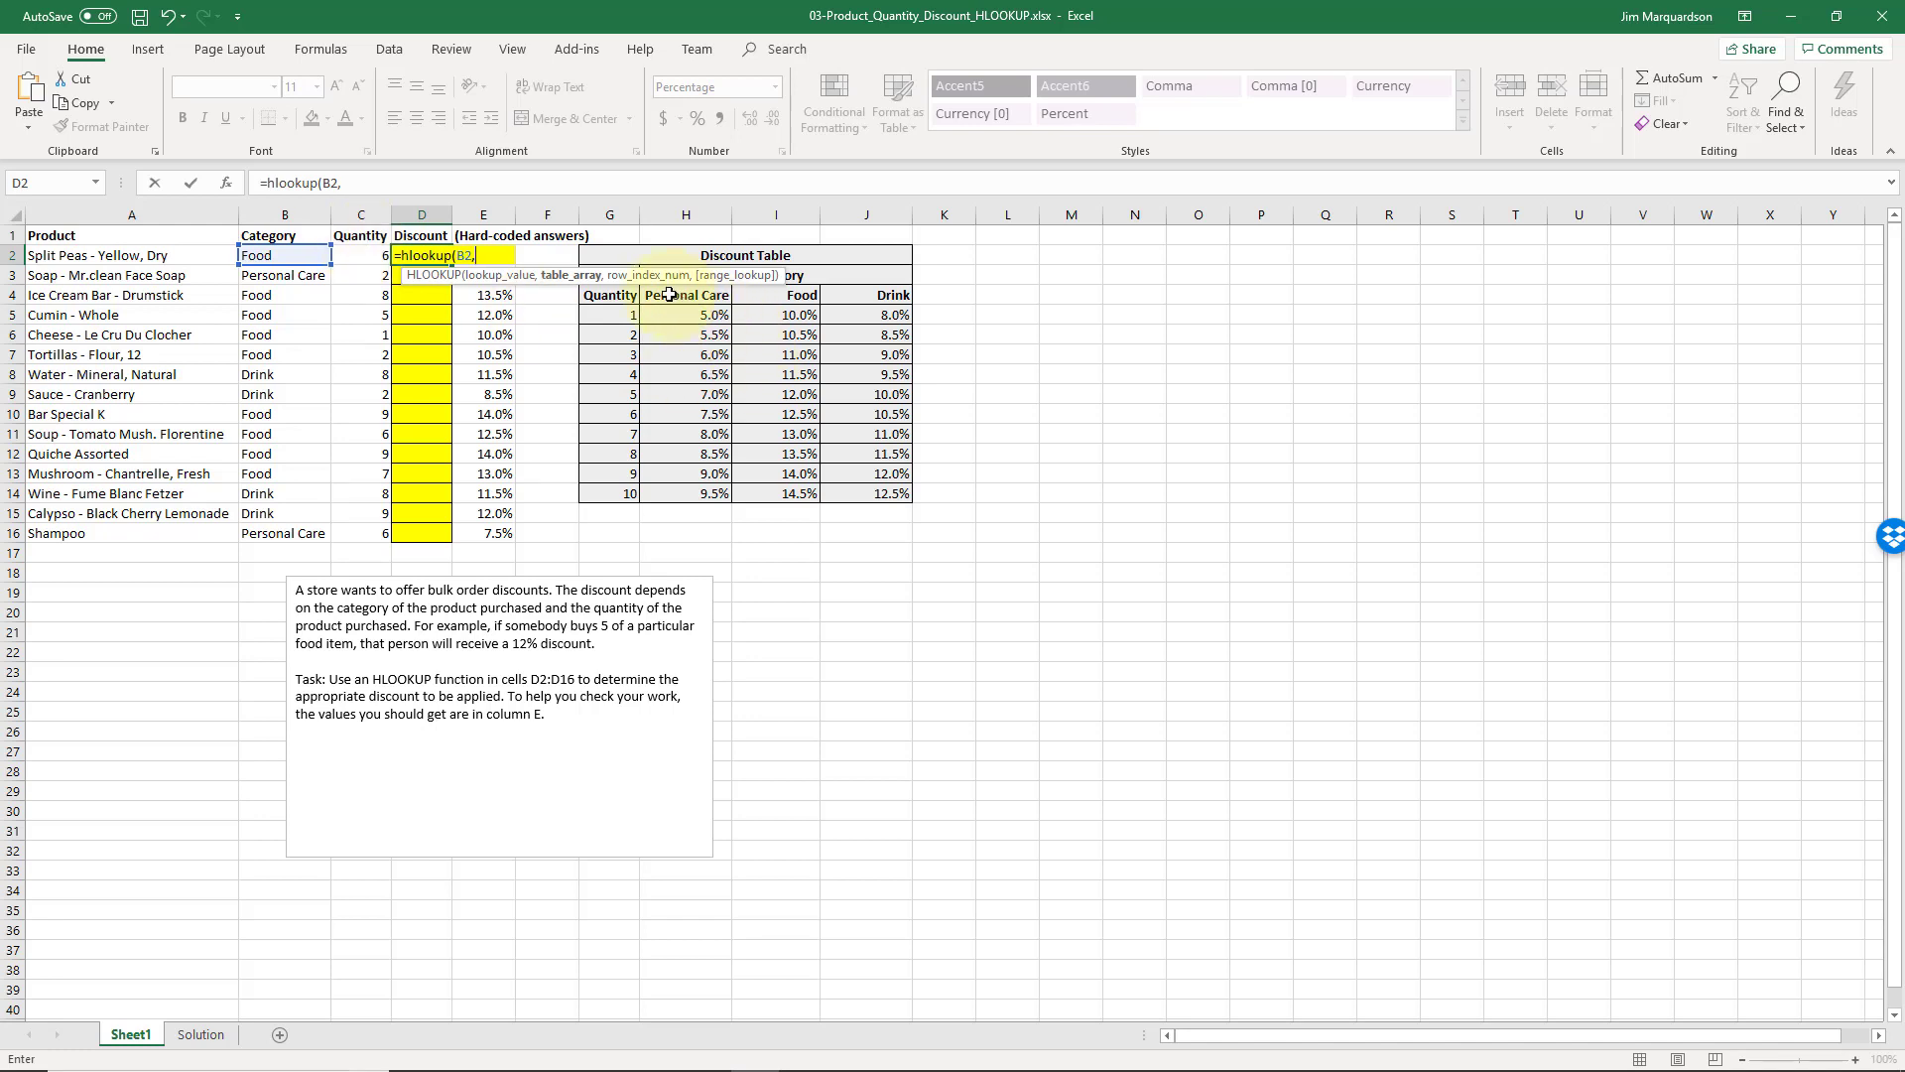
# Set the formula's table array to the absolute range $H$4:$J$14, covering the category headings and discount rates
pyautogui.moveTo(668, 296); pyautogui.dragTo(749, 297)
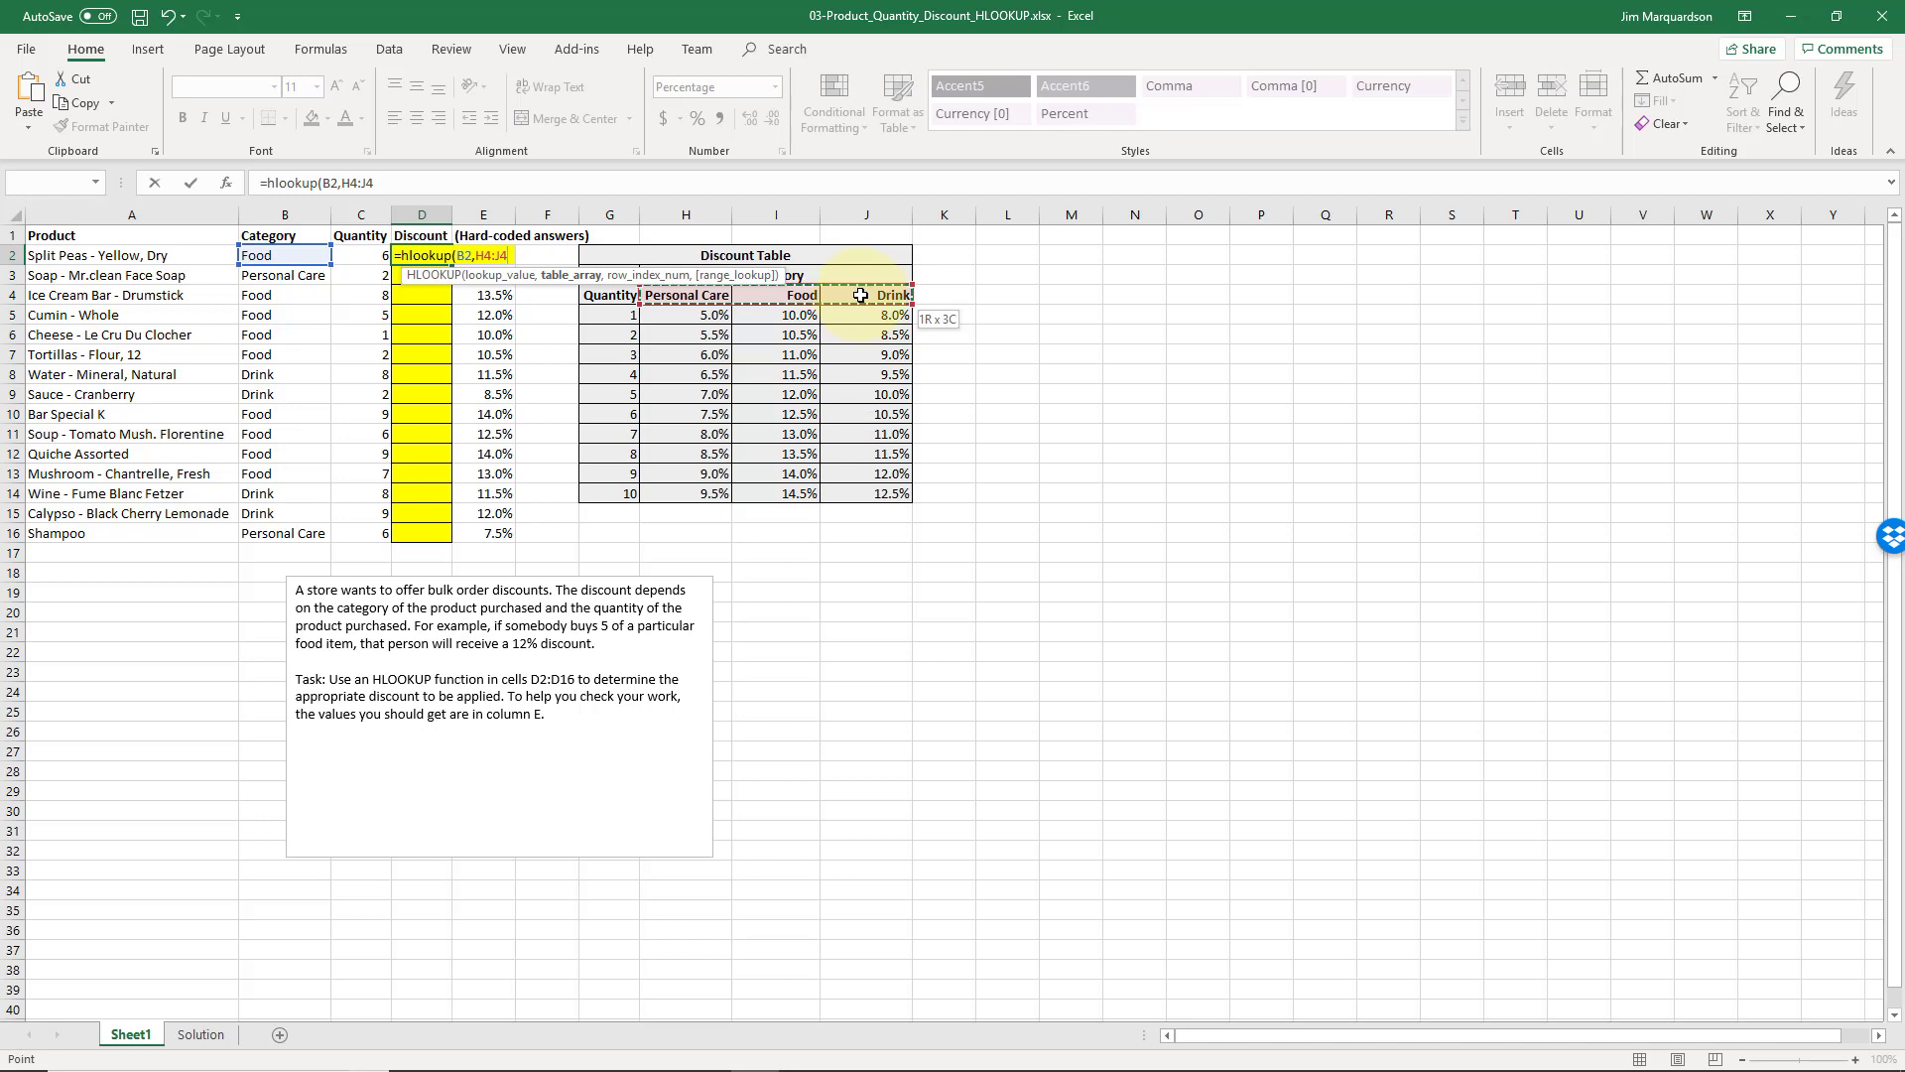
pyautogui.moveTo(854, 325); pyautogui.dragTo(837, 490)
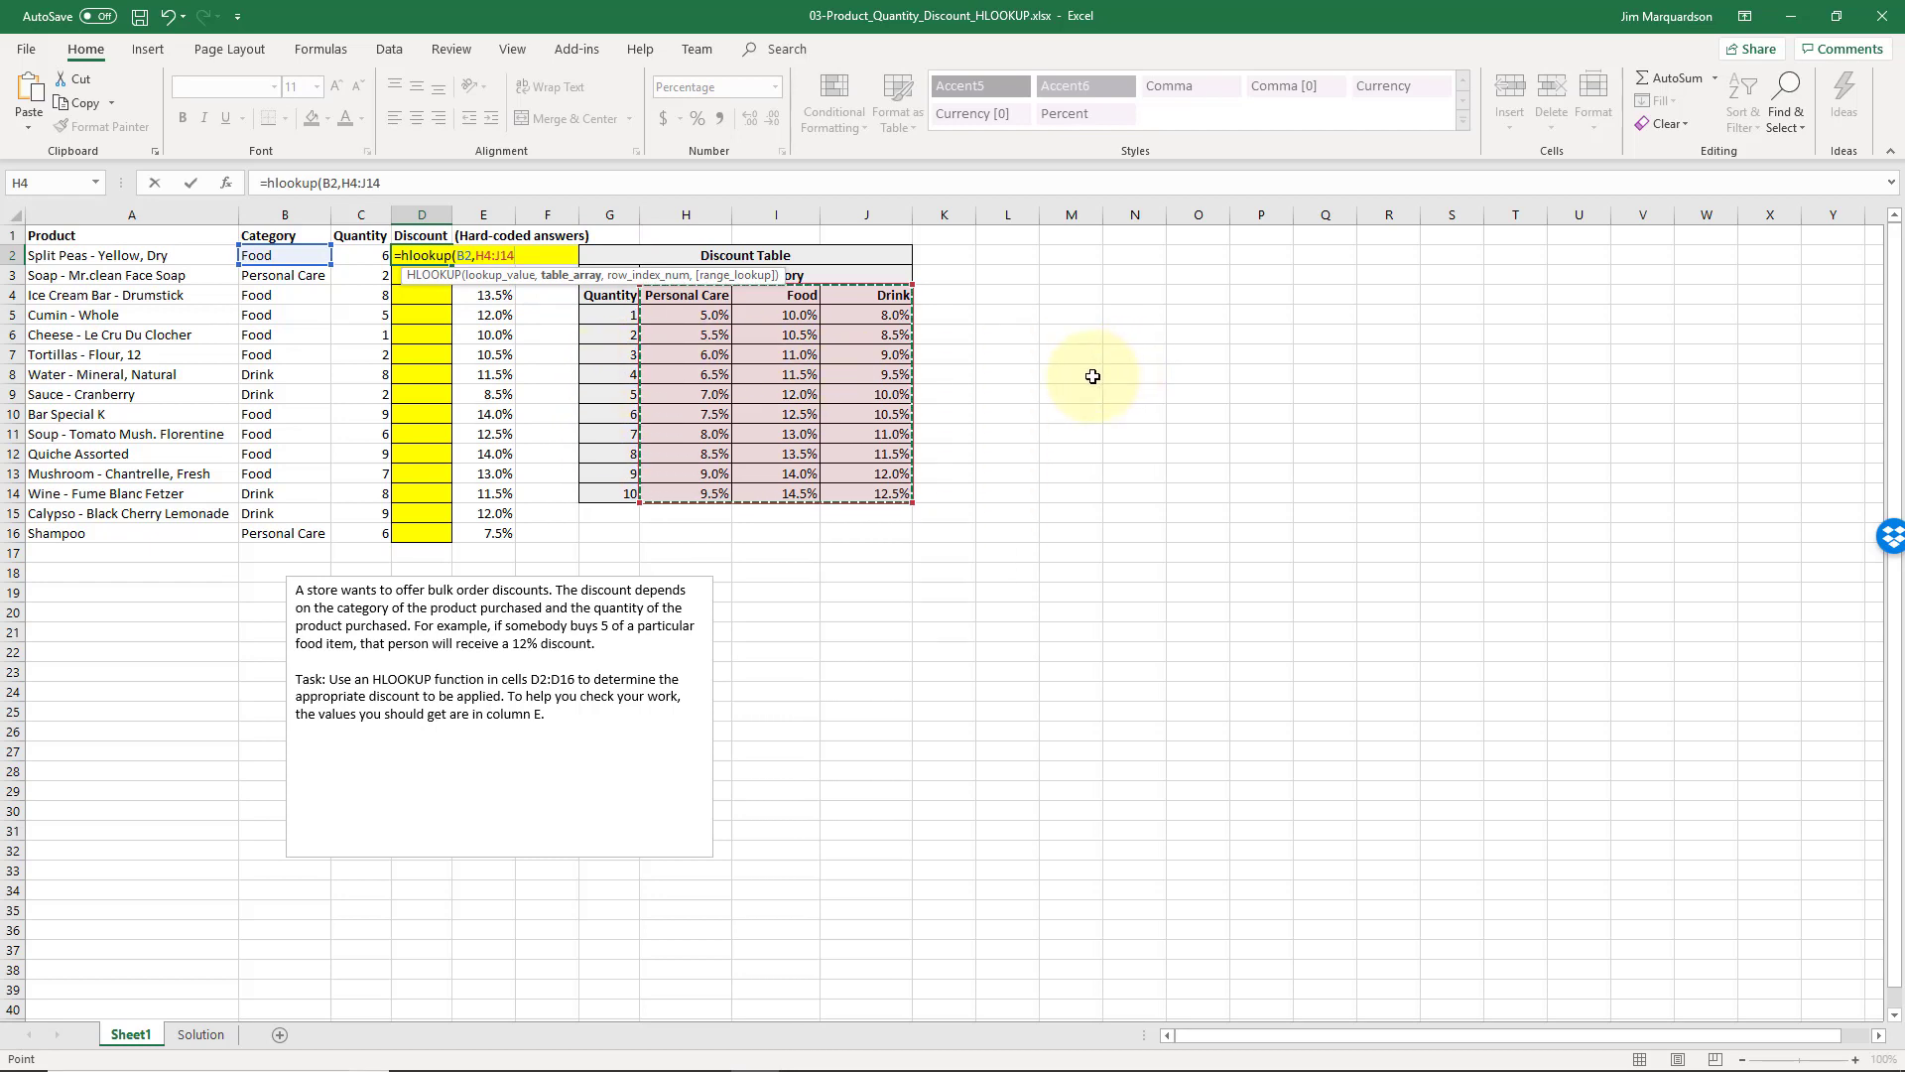
pyautogui.press('F4')
pyautogui.write(',')
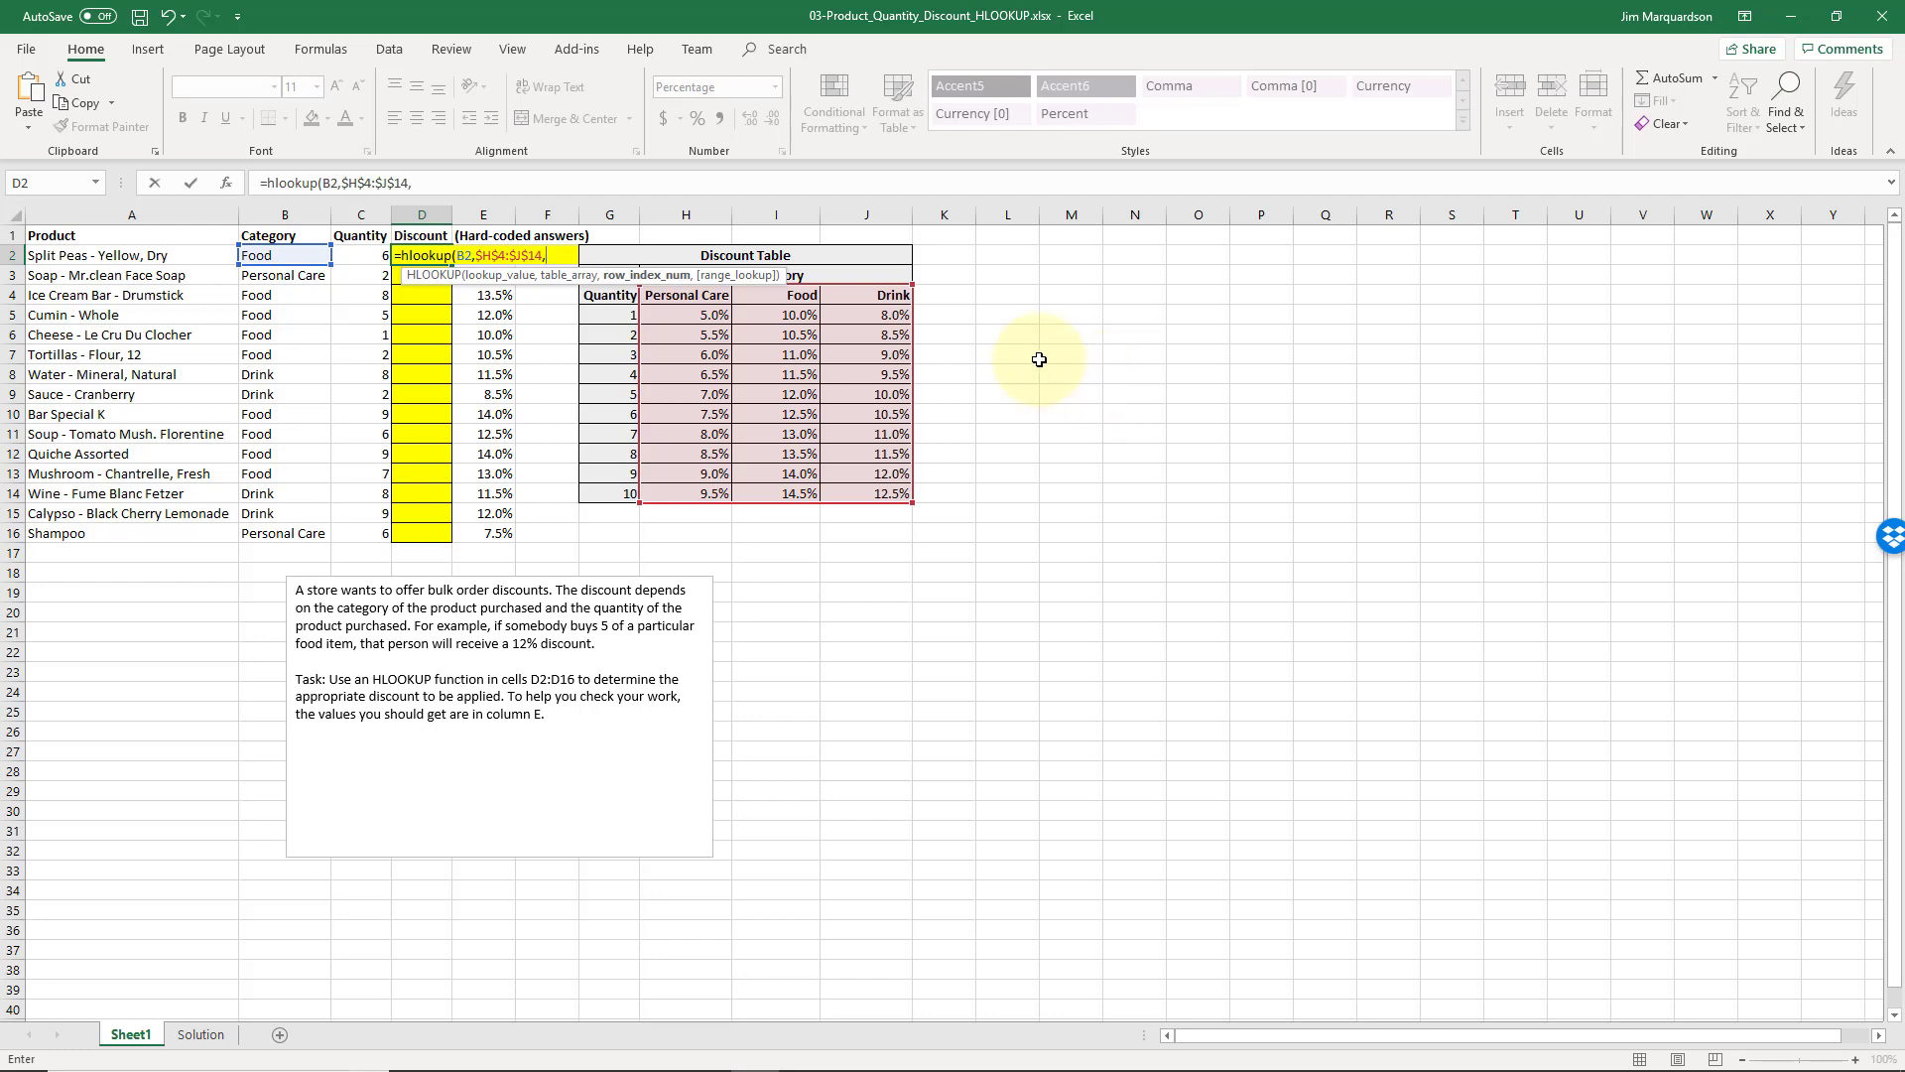
# Complete the D2 formula with C2+1 as the row index and FALSE for an exact match
pyautogui.press('Return')
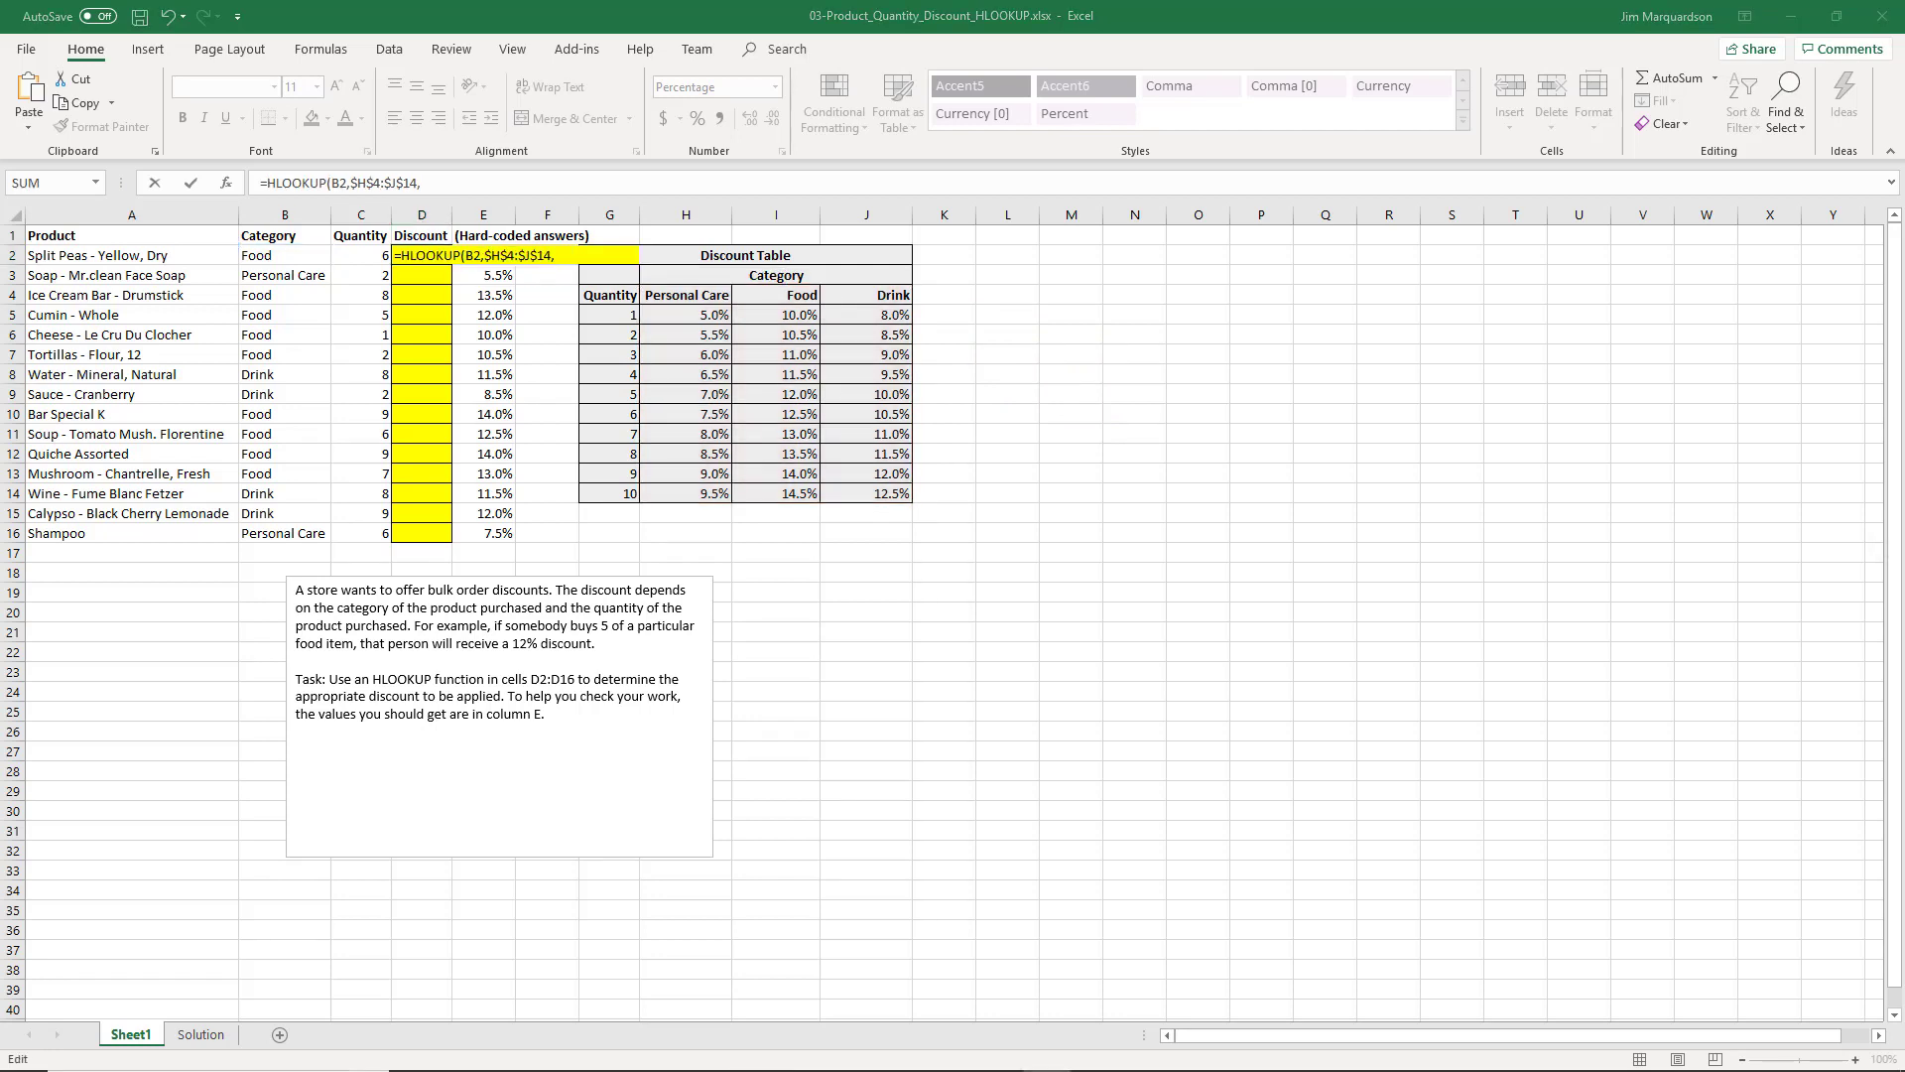
pyautogui.click(545, 255)
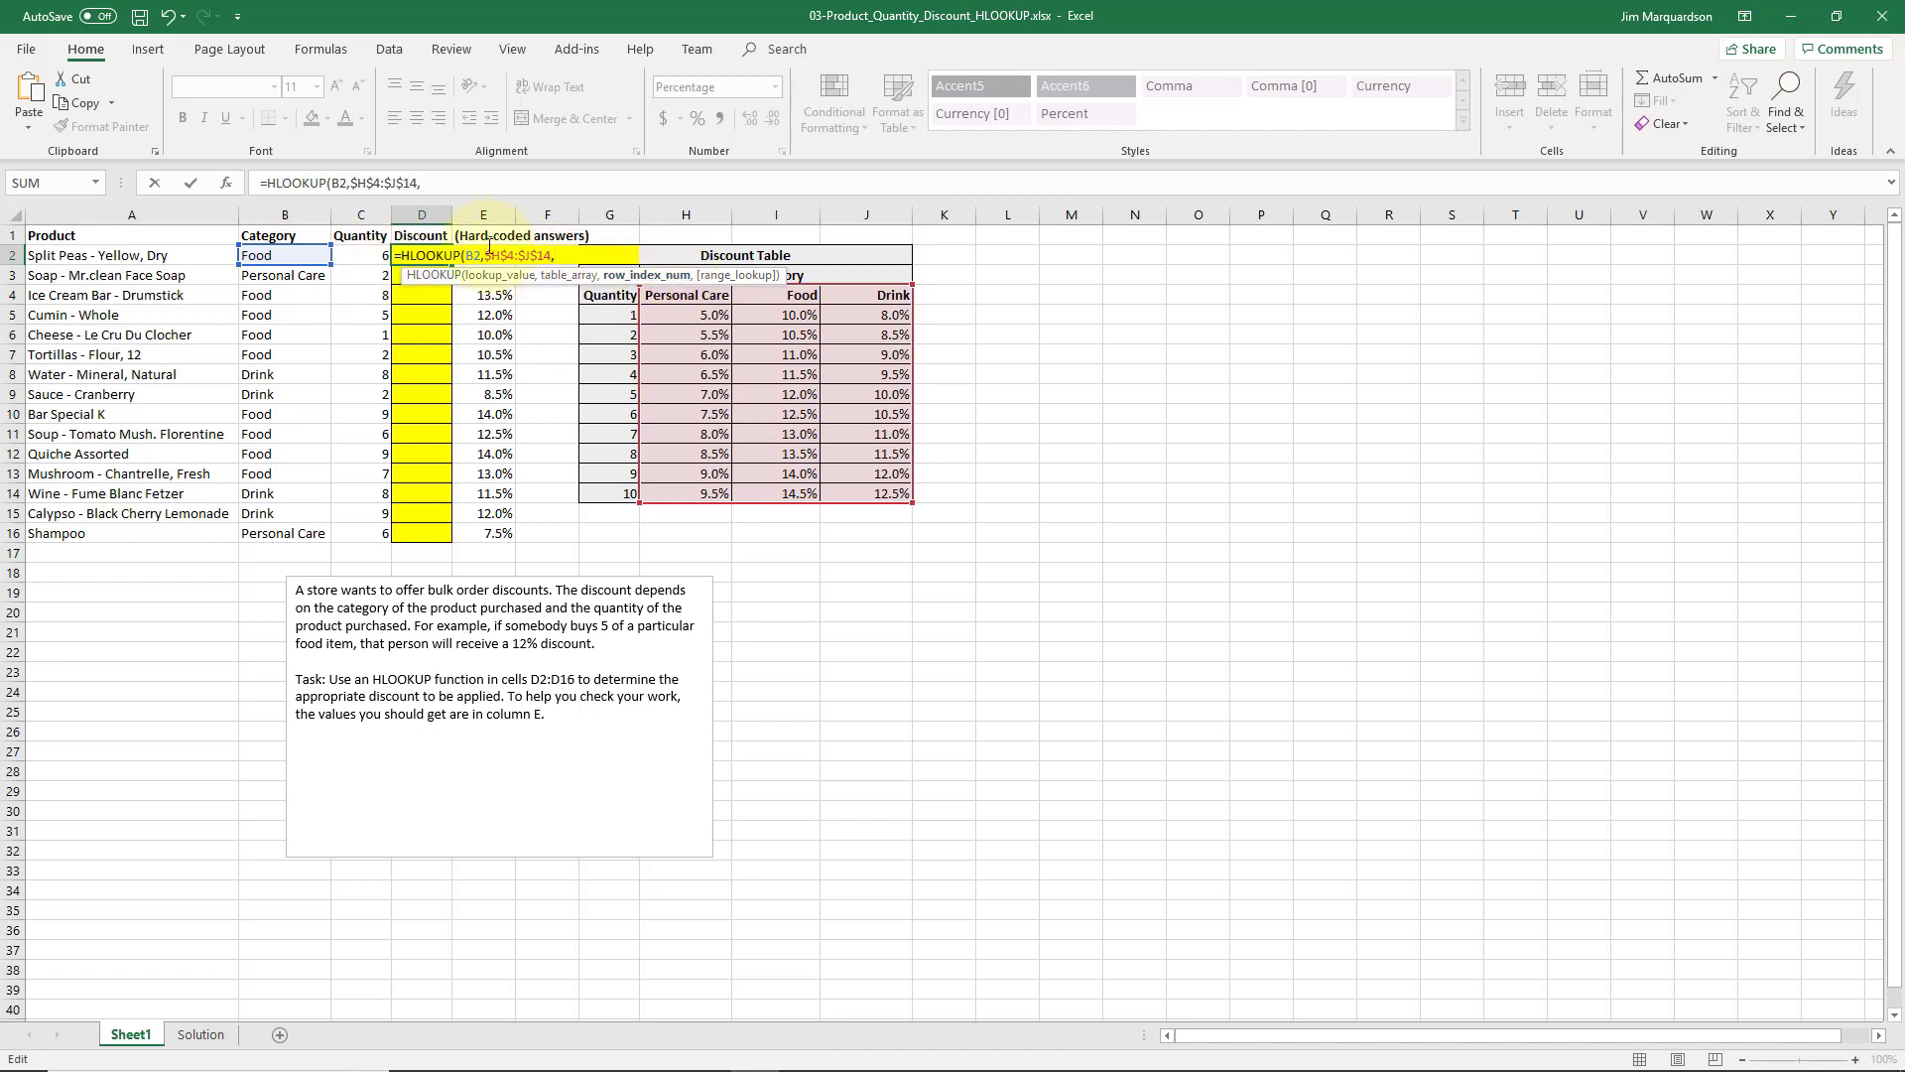
pyautogui.click(376, 254)
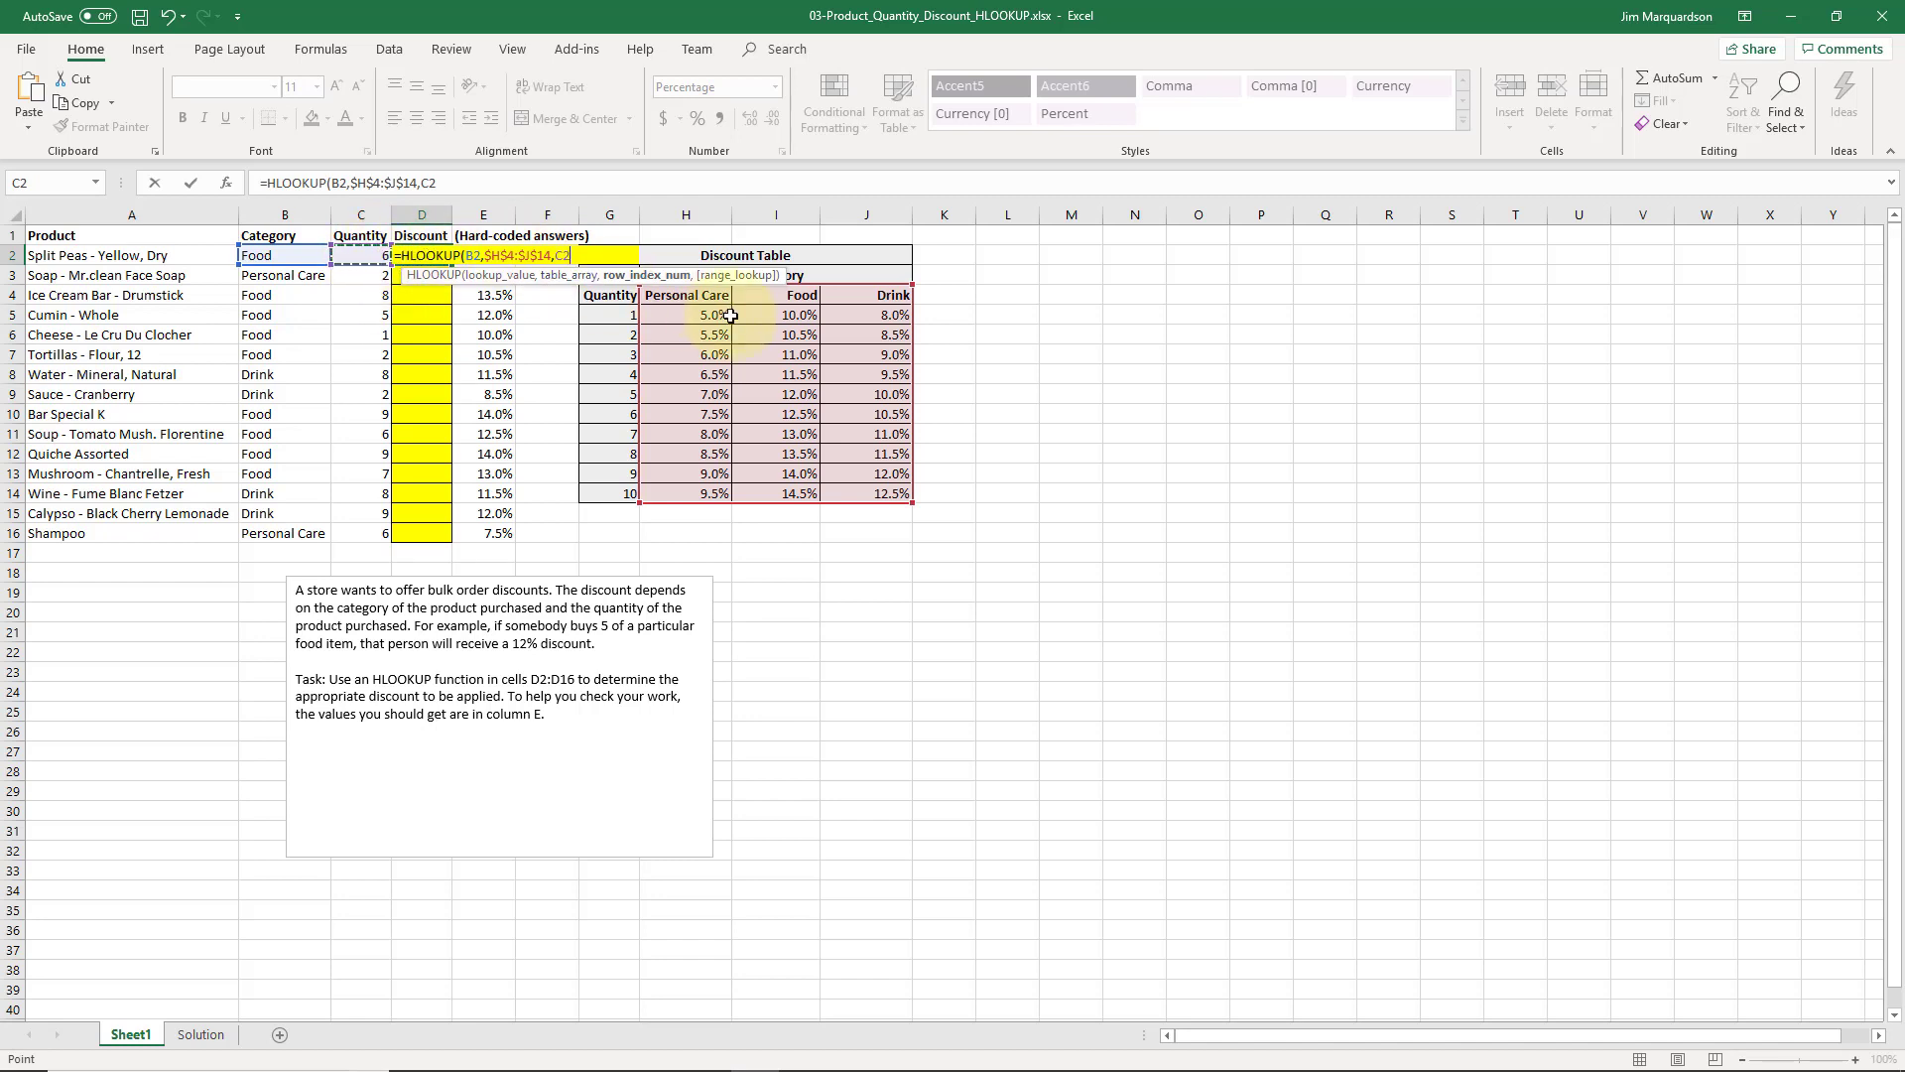
pyautogui.click(469, 194)
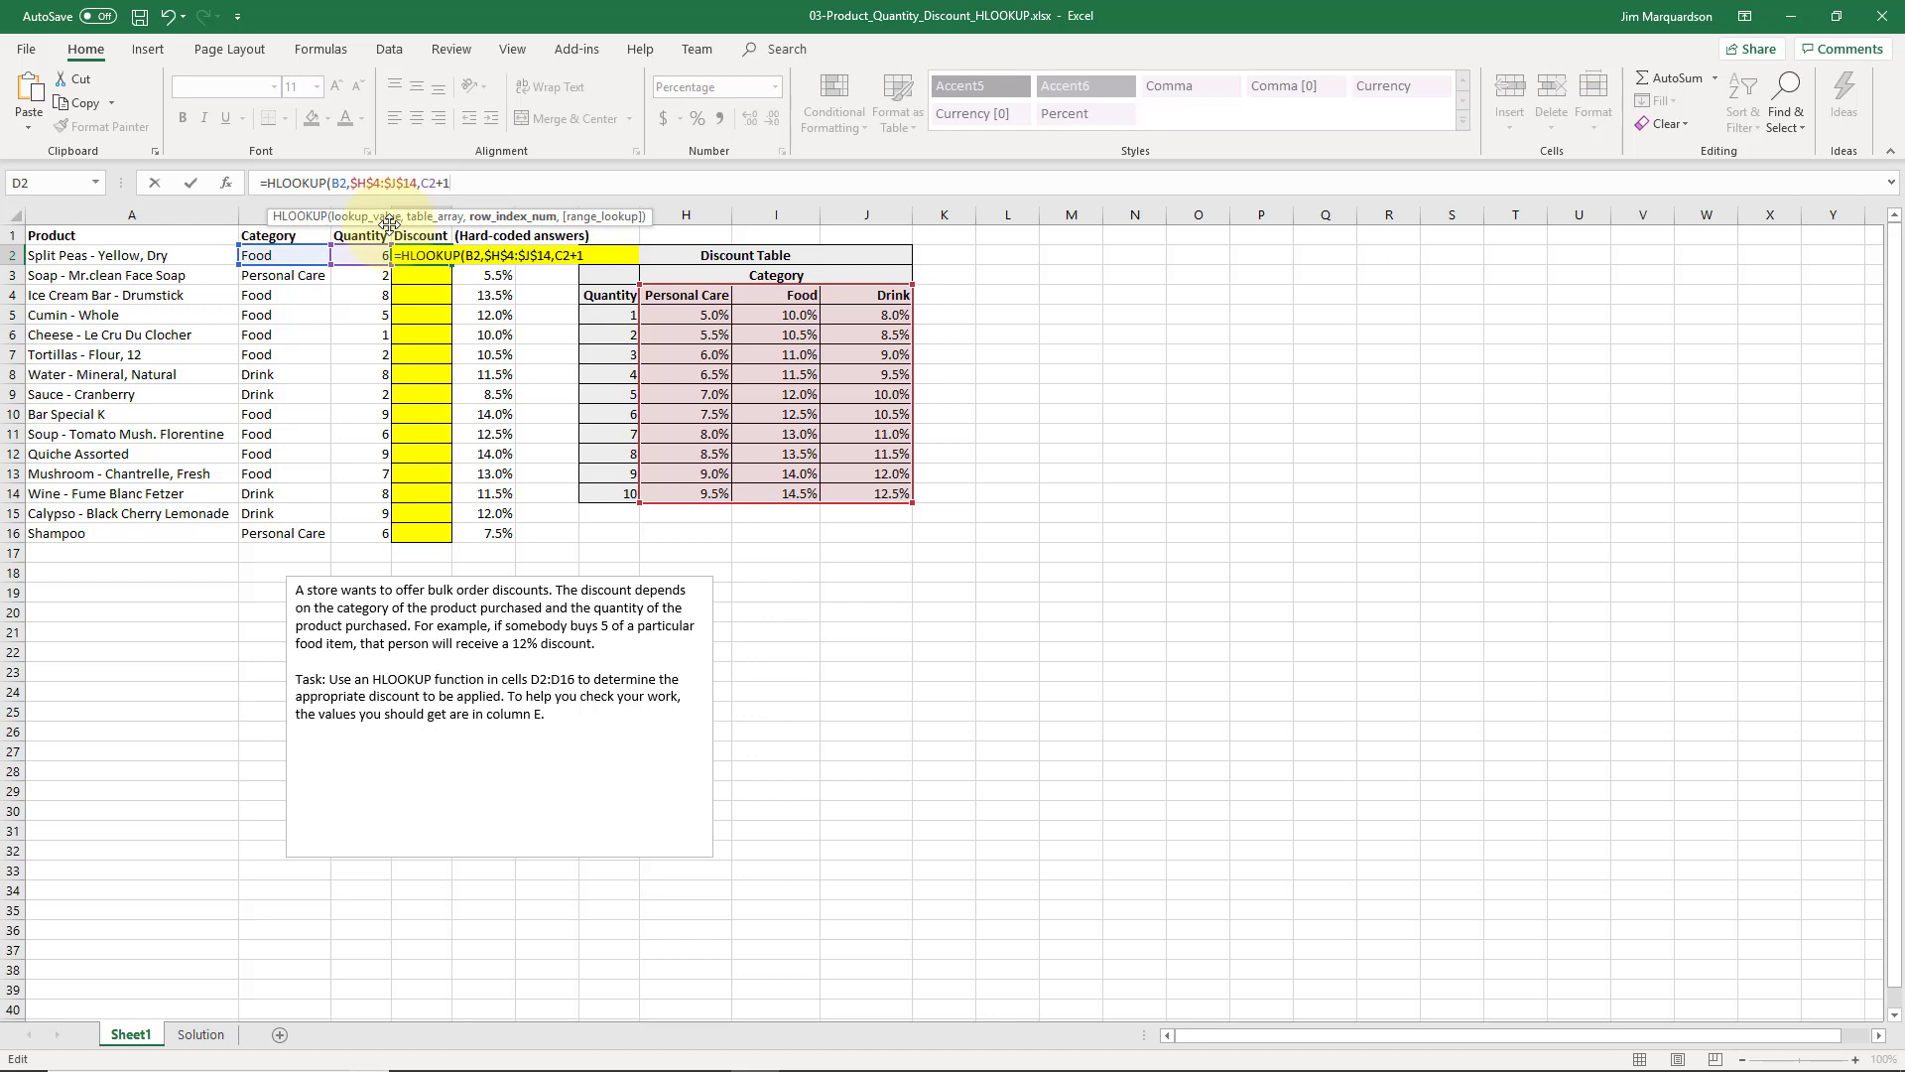
pyautogui.write(',')
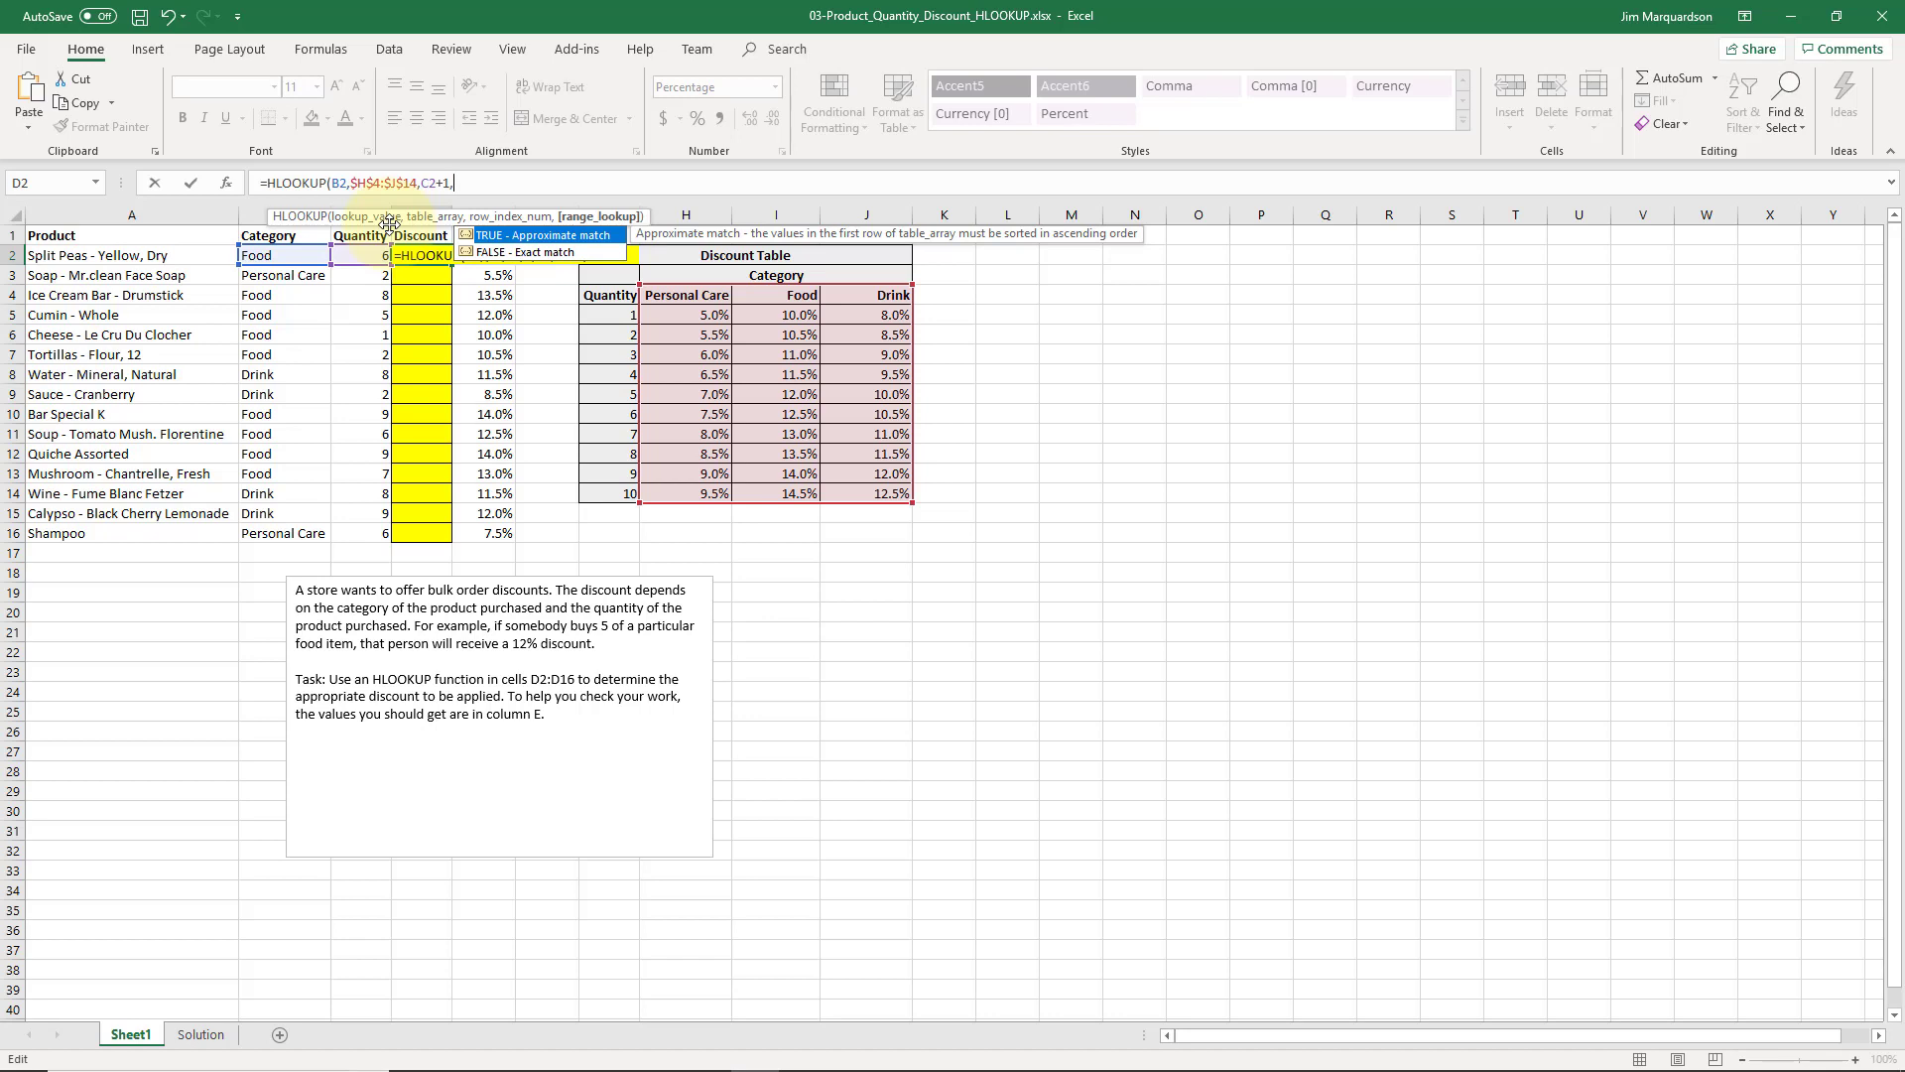
pyautogui.write('FALSE)')
pyautogui.press('Return')
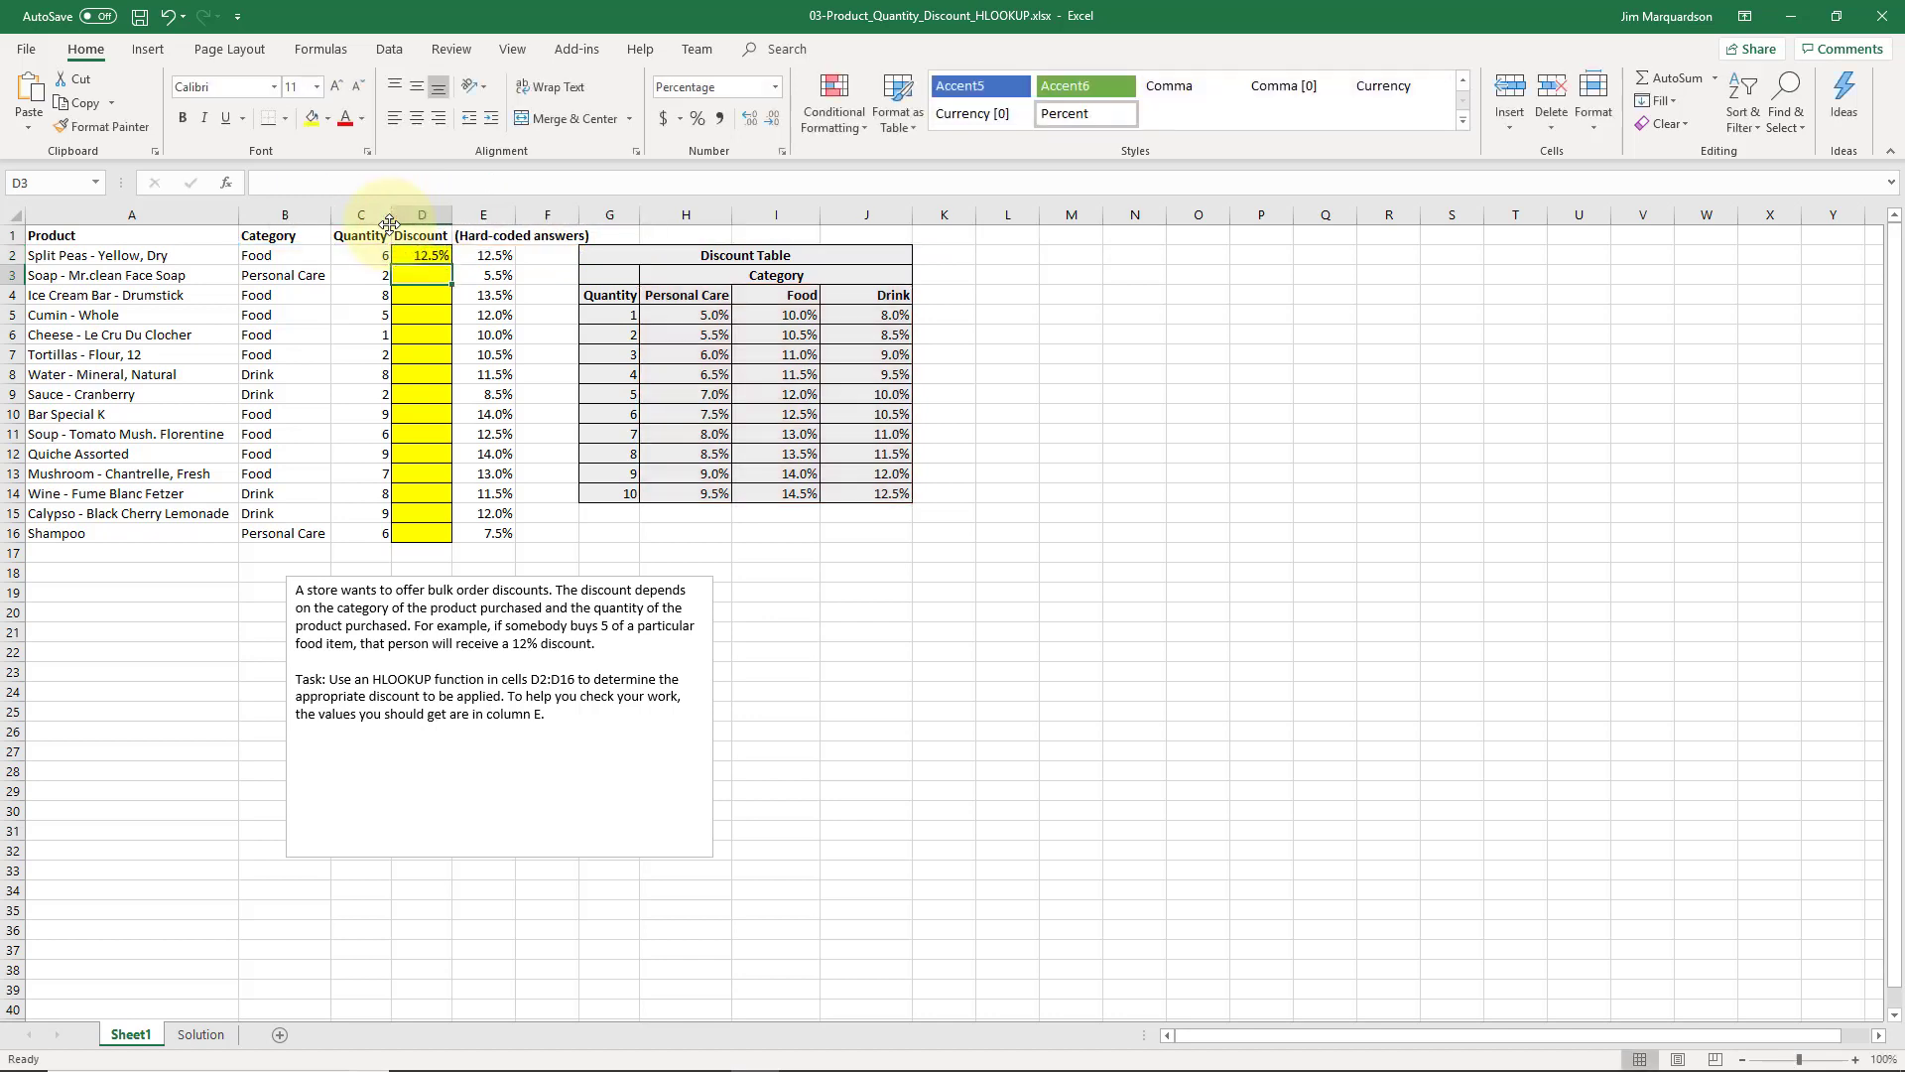
# Fill the HLOOKUP formula from D2 down through D16
pyautogui.click(422, 255)
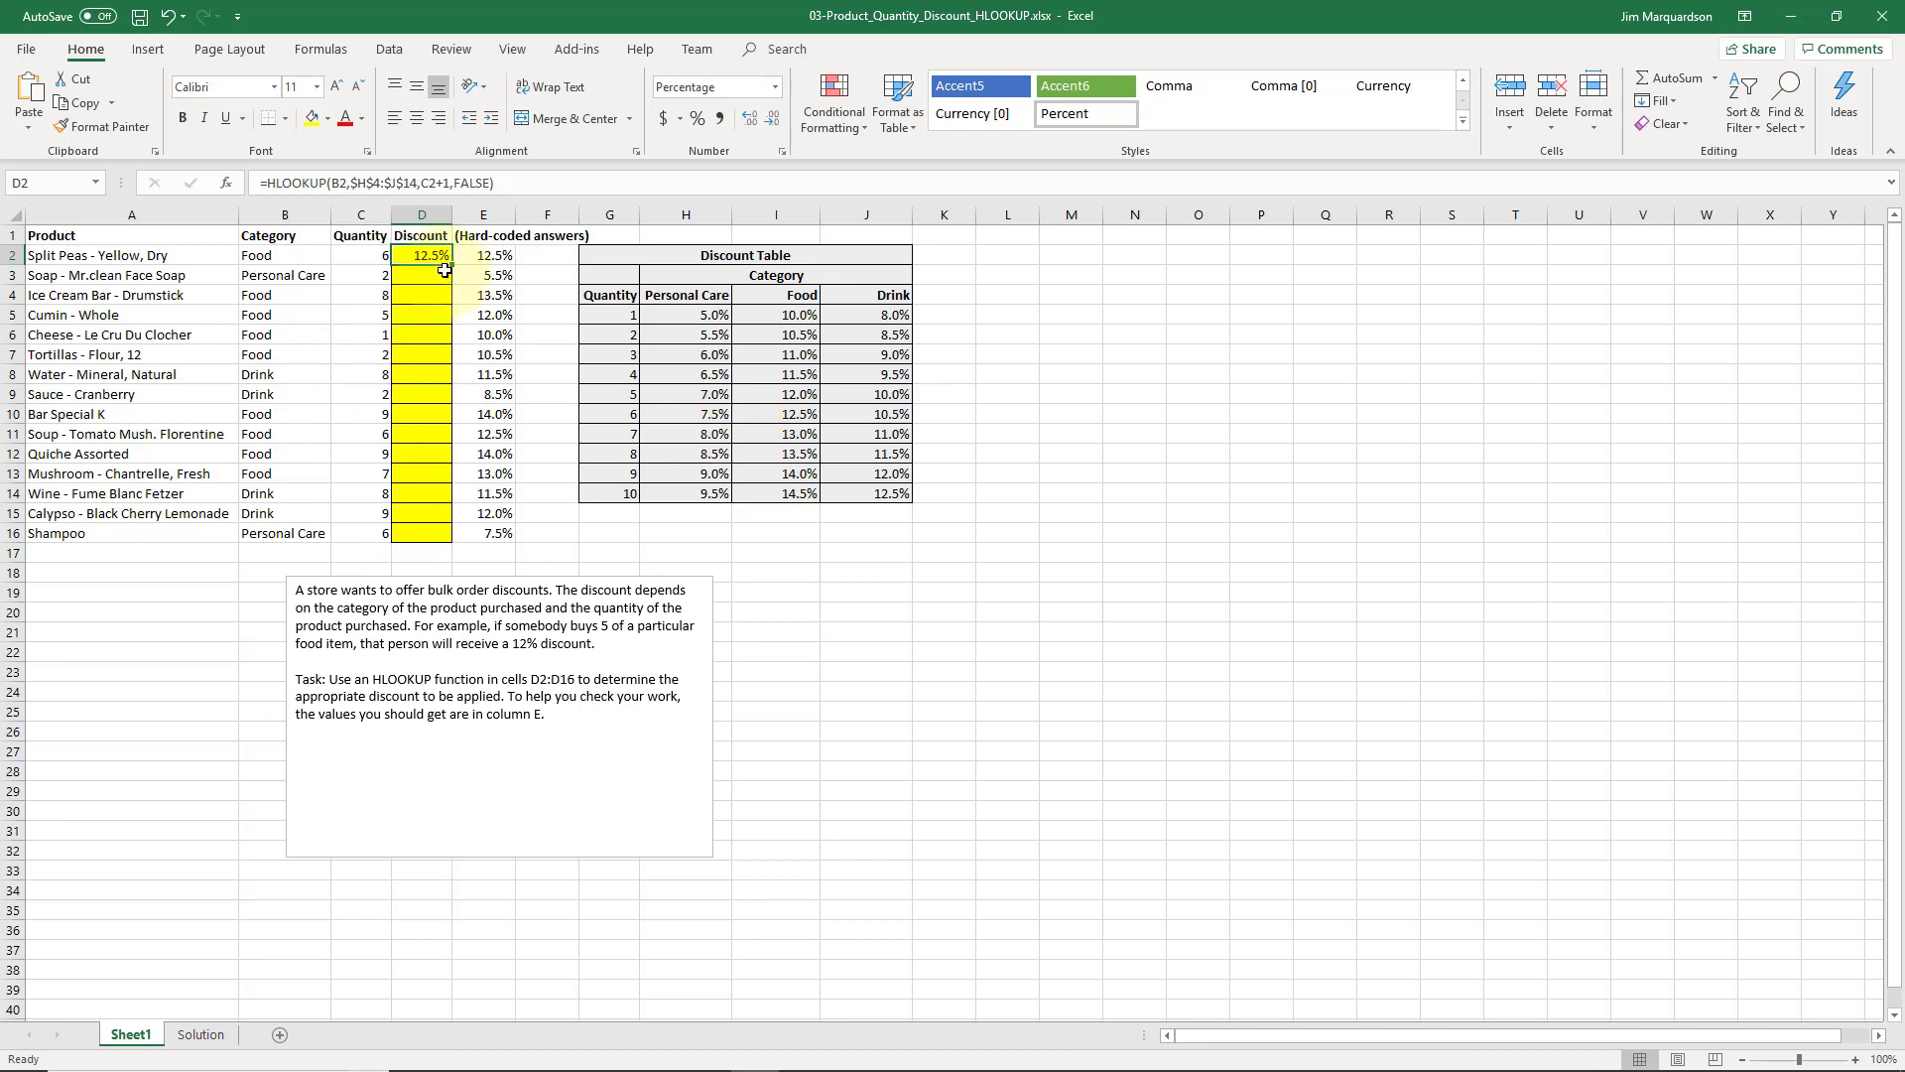
pyautogui.moveTo(452, 268); pyautogui.dragTo(419, 534)
pyautogui.click(491, 516)
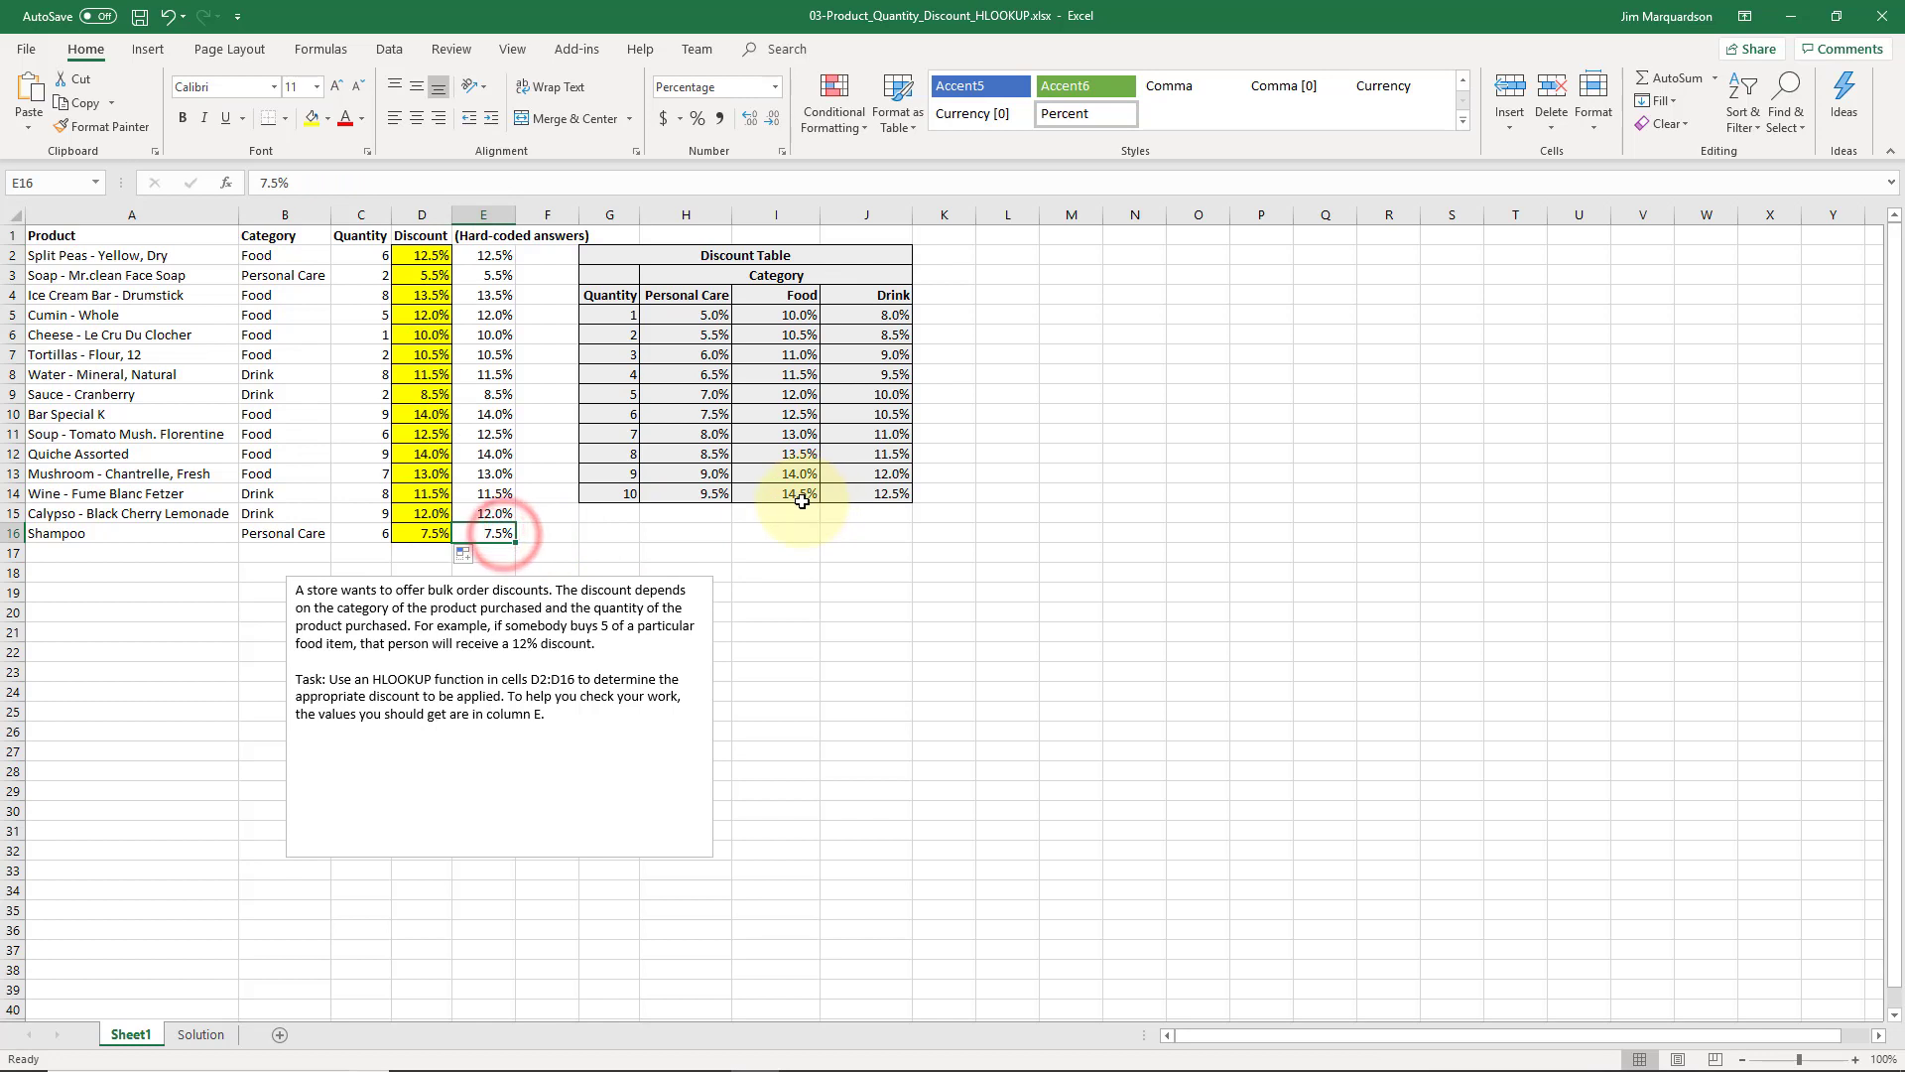
# Compare the calculated discounts in column D with the hard-coded answers in column E, row by row up to row 2
pyautogui.press('Up')
pyautogui.press('Up')
pyautogui.press('Up')
pyautogui.press('Up')
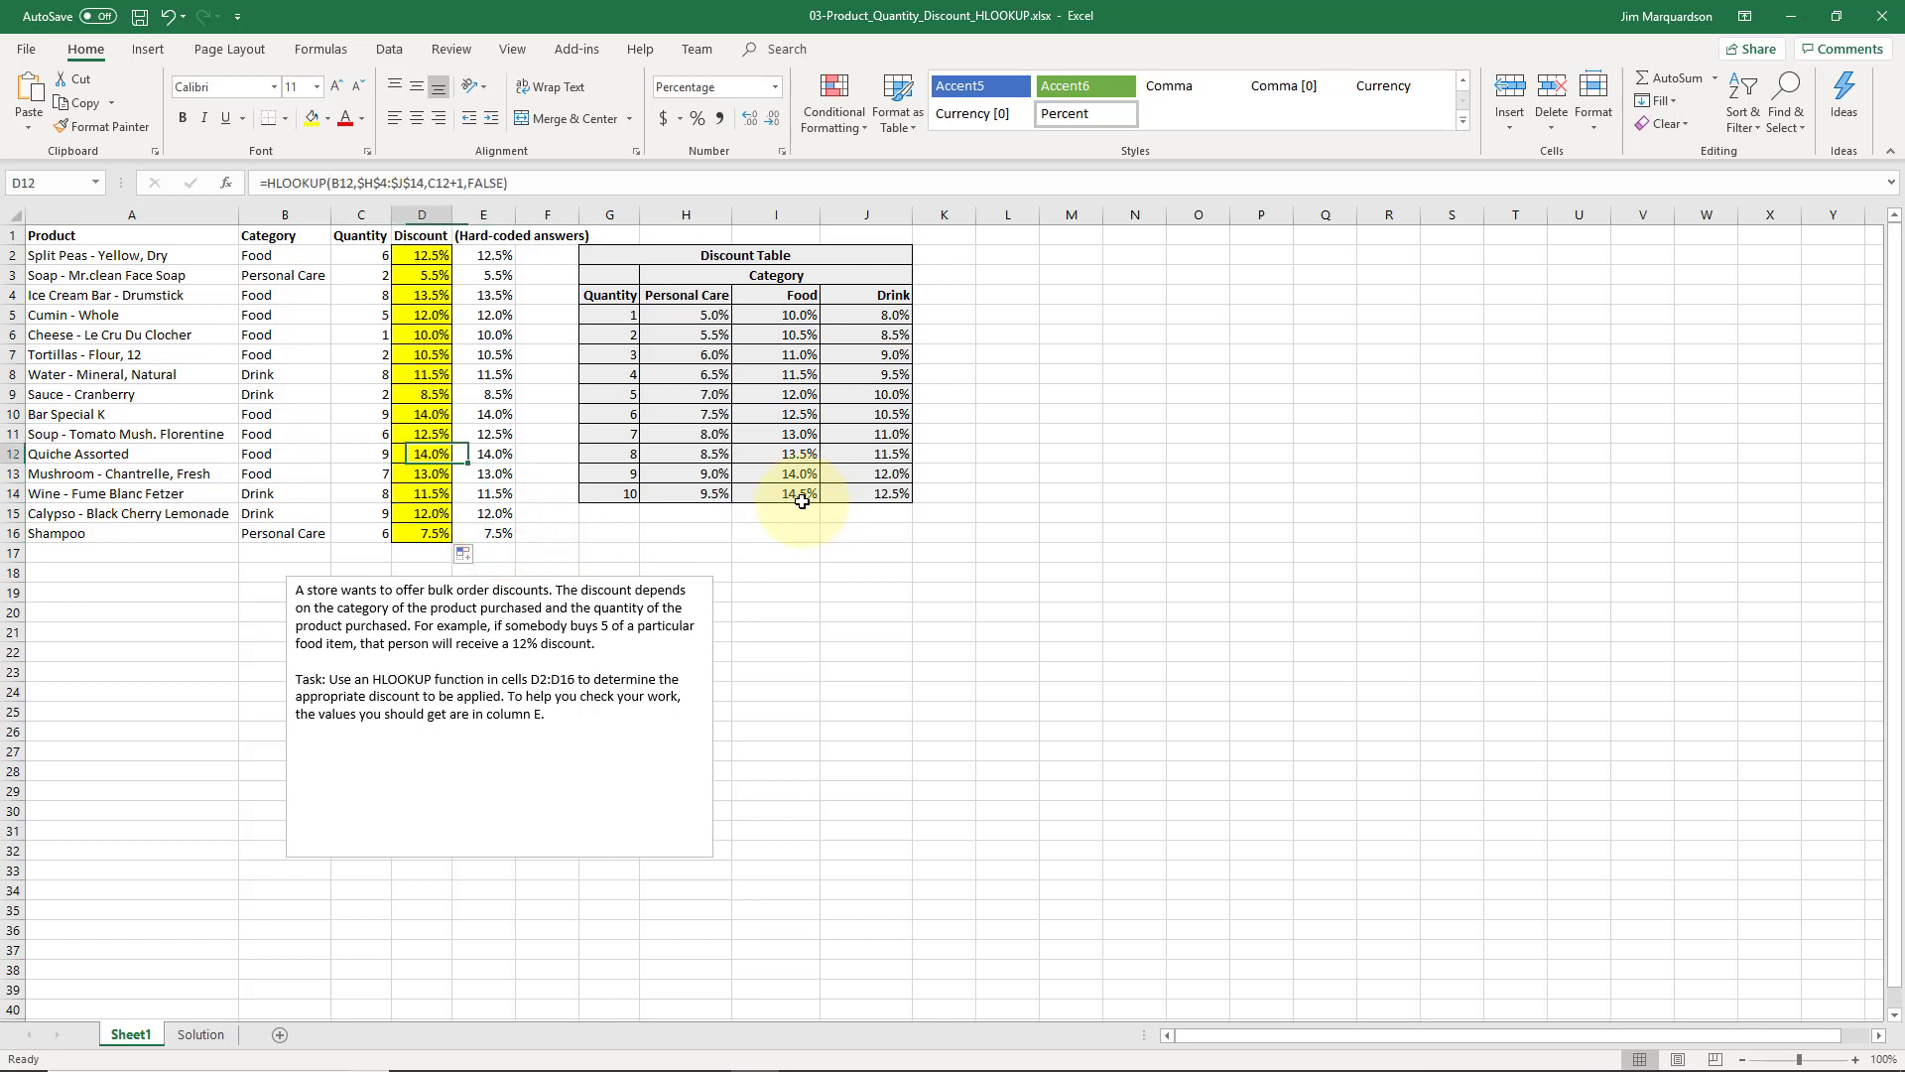
pyautogui.press('Right')
pyautogui.press('Up')
pyautogui.press('Left')
pyautogui.press('Right')
pyautogui.press('Up')
pyautogui.press('Left')
pyautogui.press('Right')
pyautogui.press('Up')
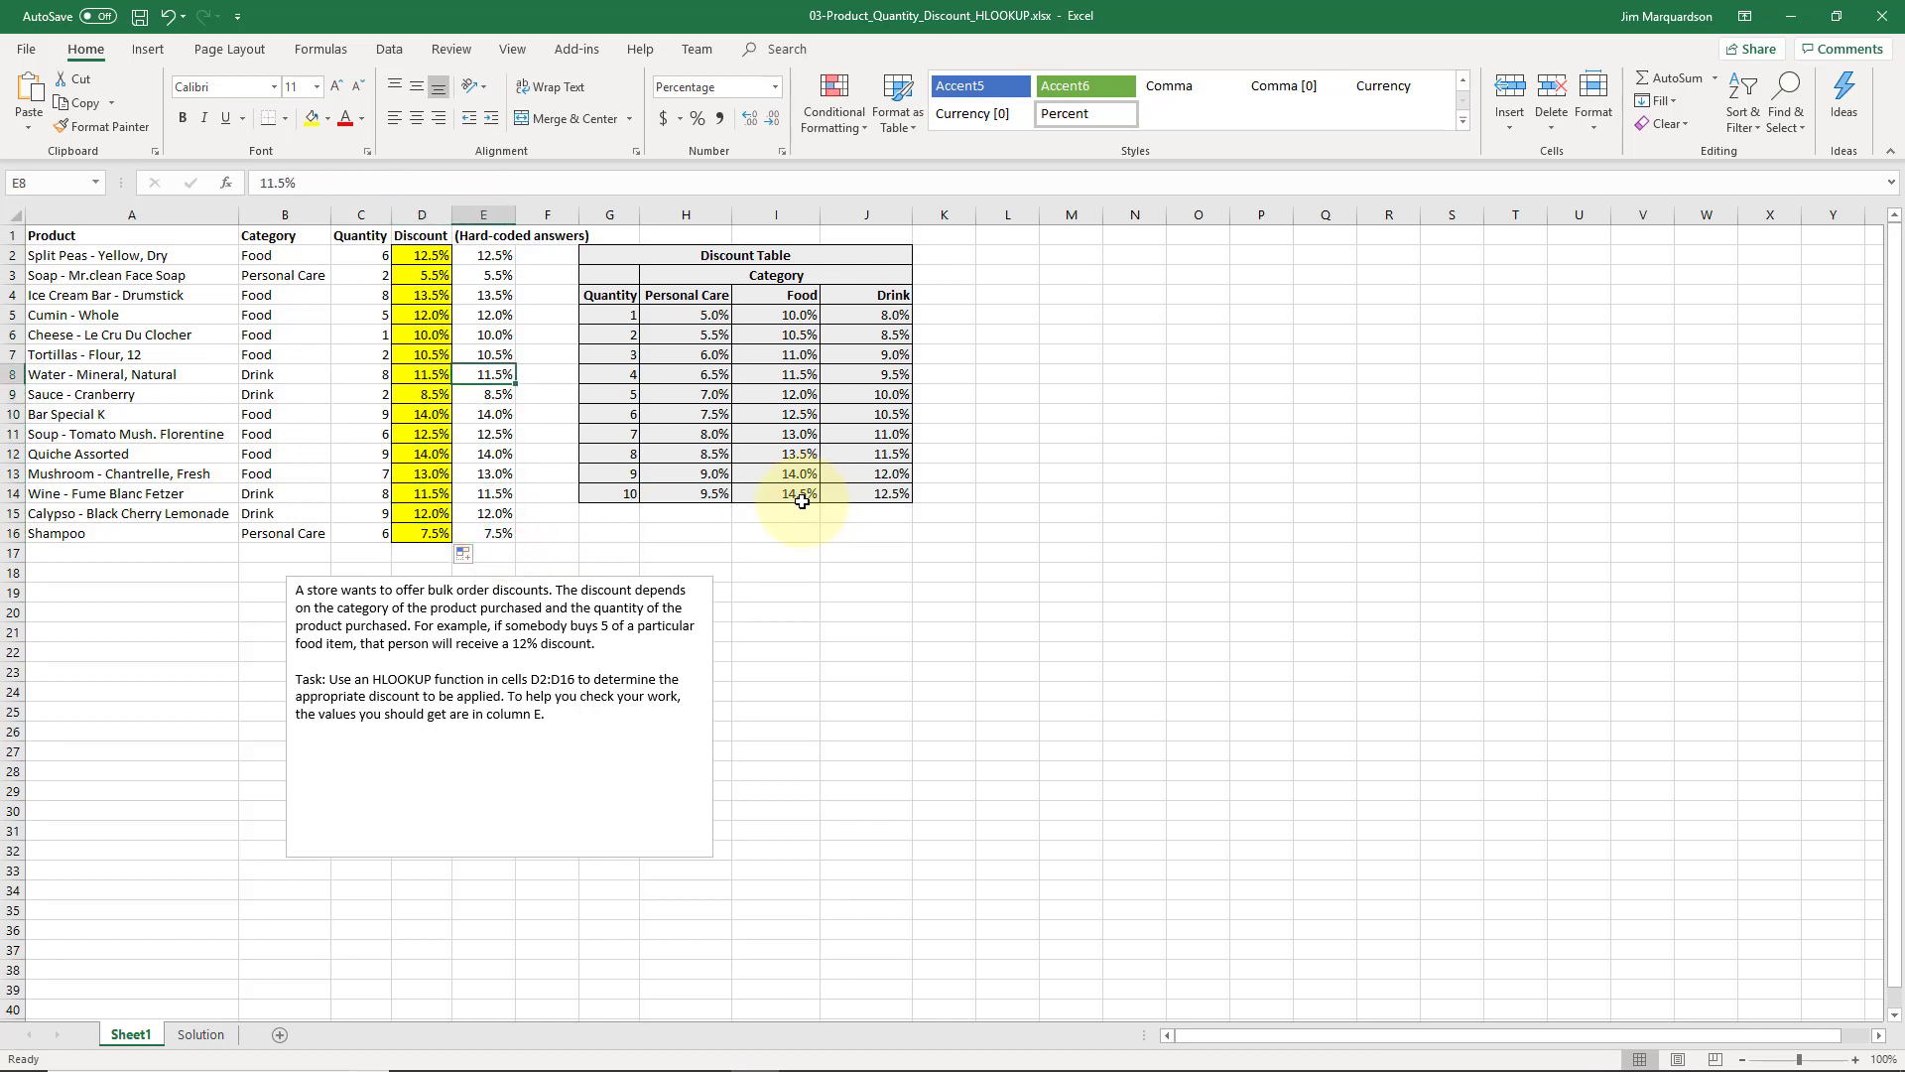
pyautogui.press('Left')
pyautogui.press('Right')
pyautogui.press('Up')
pyautogui.press('Left')
pyautogui.press('Right')
pyautogui.press('Up')
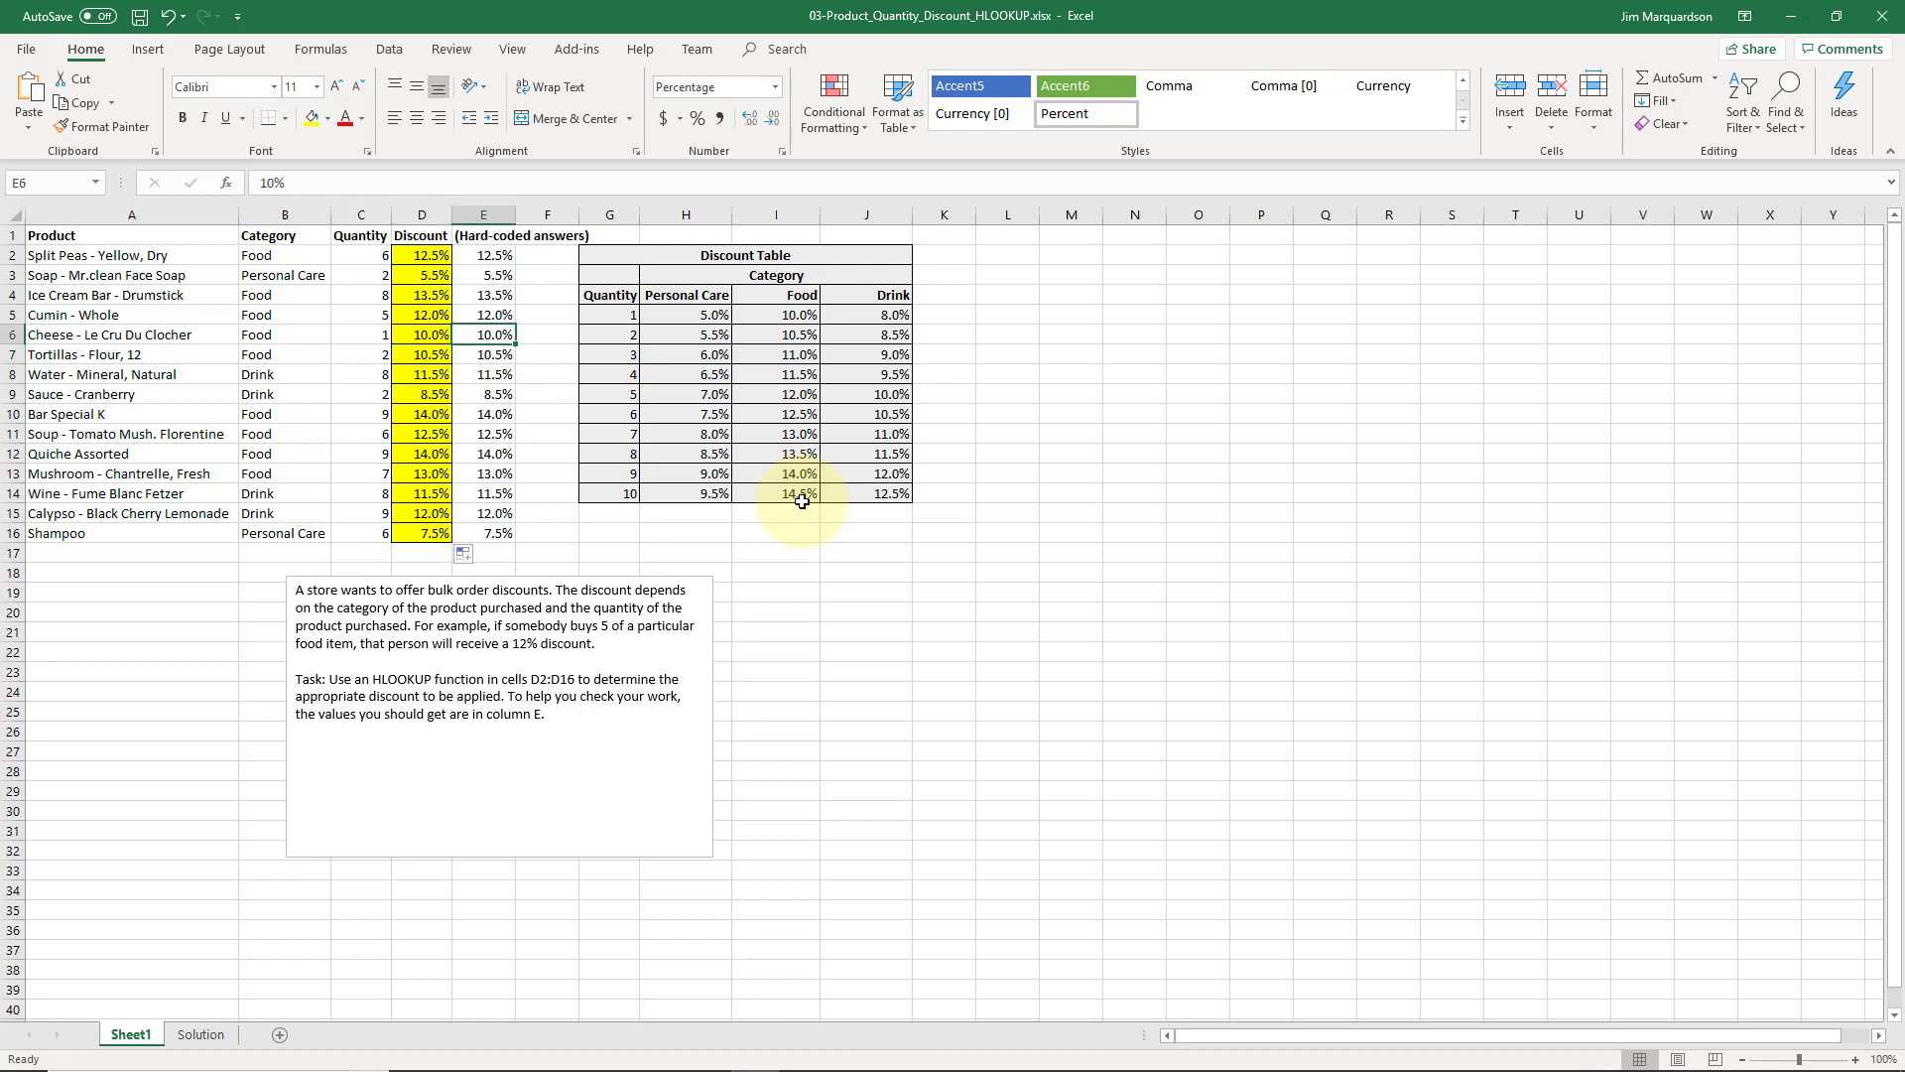
pyautogui.press('Left')
pyautogui.press('Right')
pyautogui.press('Up')
pyautogui.press('Left')
pyautogui.press('Right')
pyautogui.press('Up')
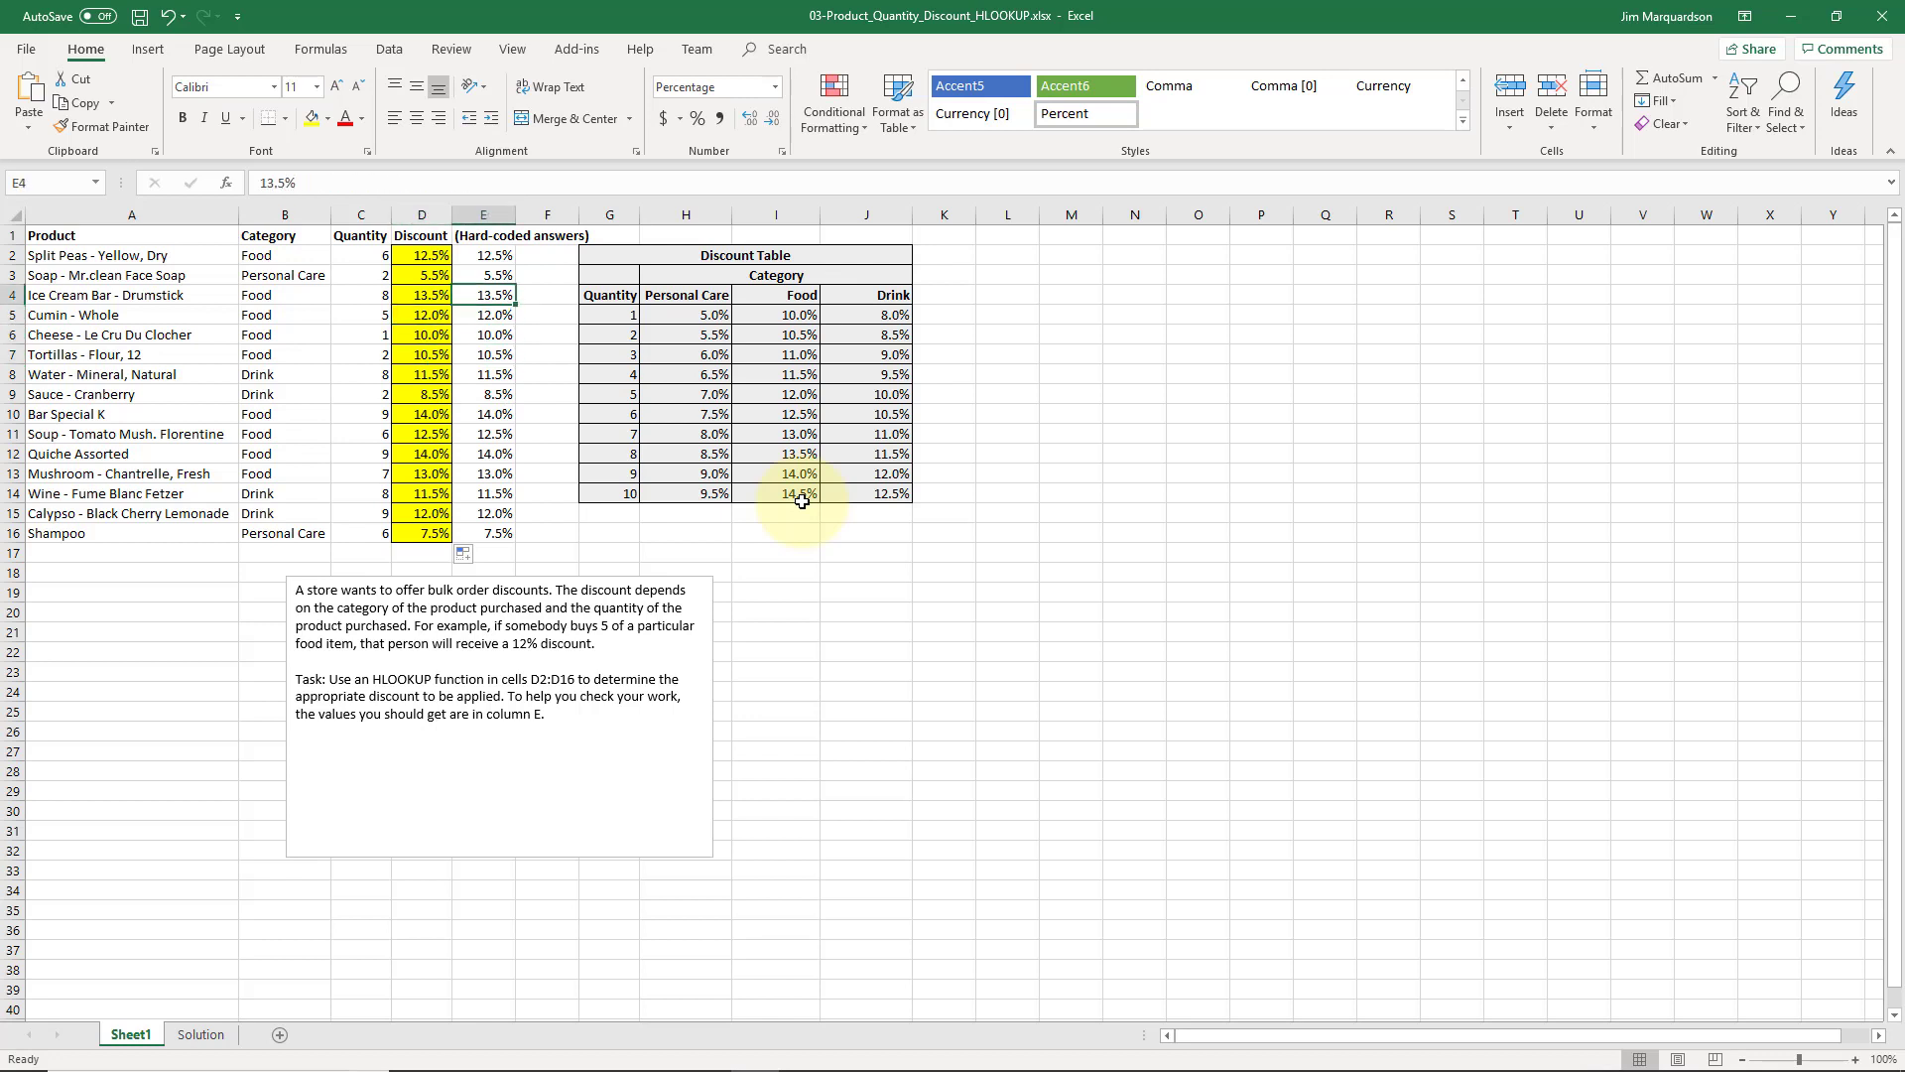
pyautogui.press('Left')
pyautogui.press('Right')
pyautogui.press('Up')
pyautogui.press('Left')
pyautogui.press('Right')
pyautogui.press('Up')
pyautogui.press('Left')
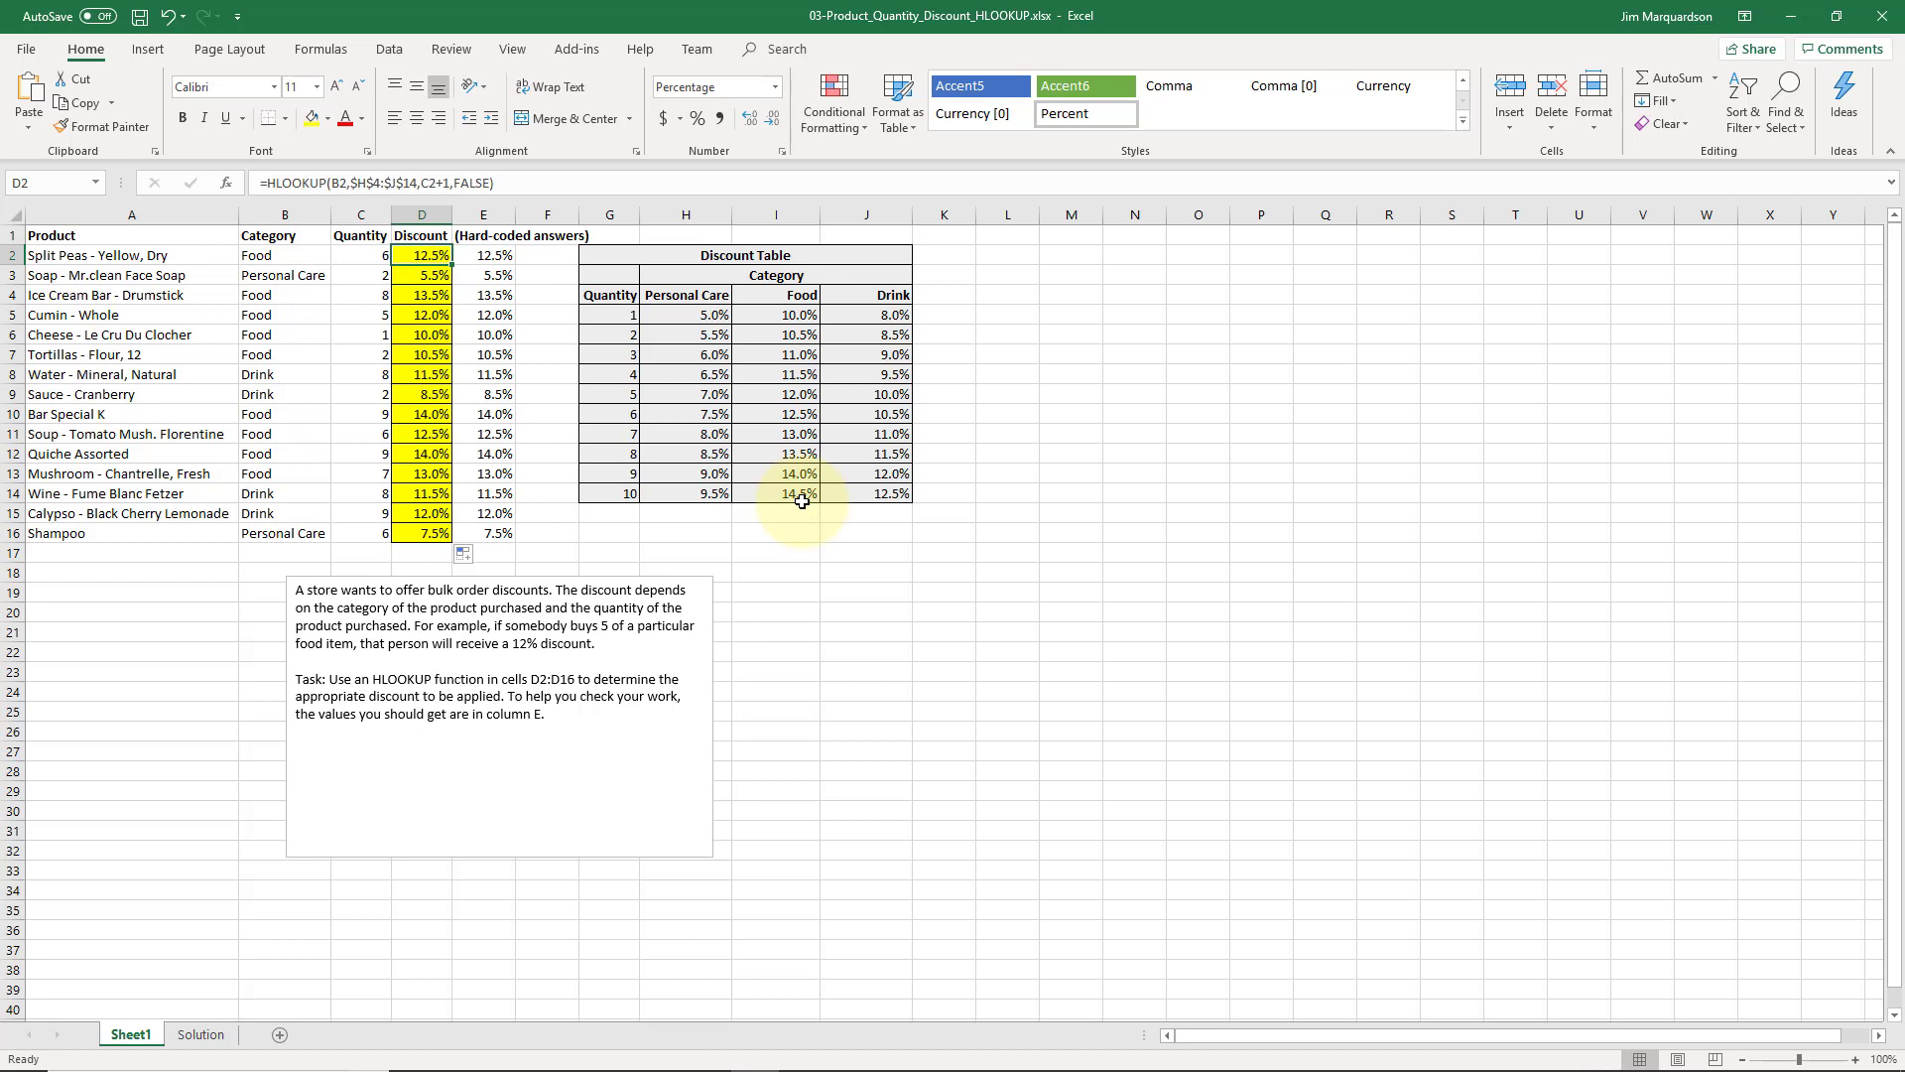
# Examine the lookup value and row index references in the Cheese - Le Cru Du Clocher discount formula in D6
pyautogui.press('Down')
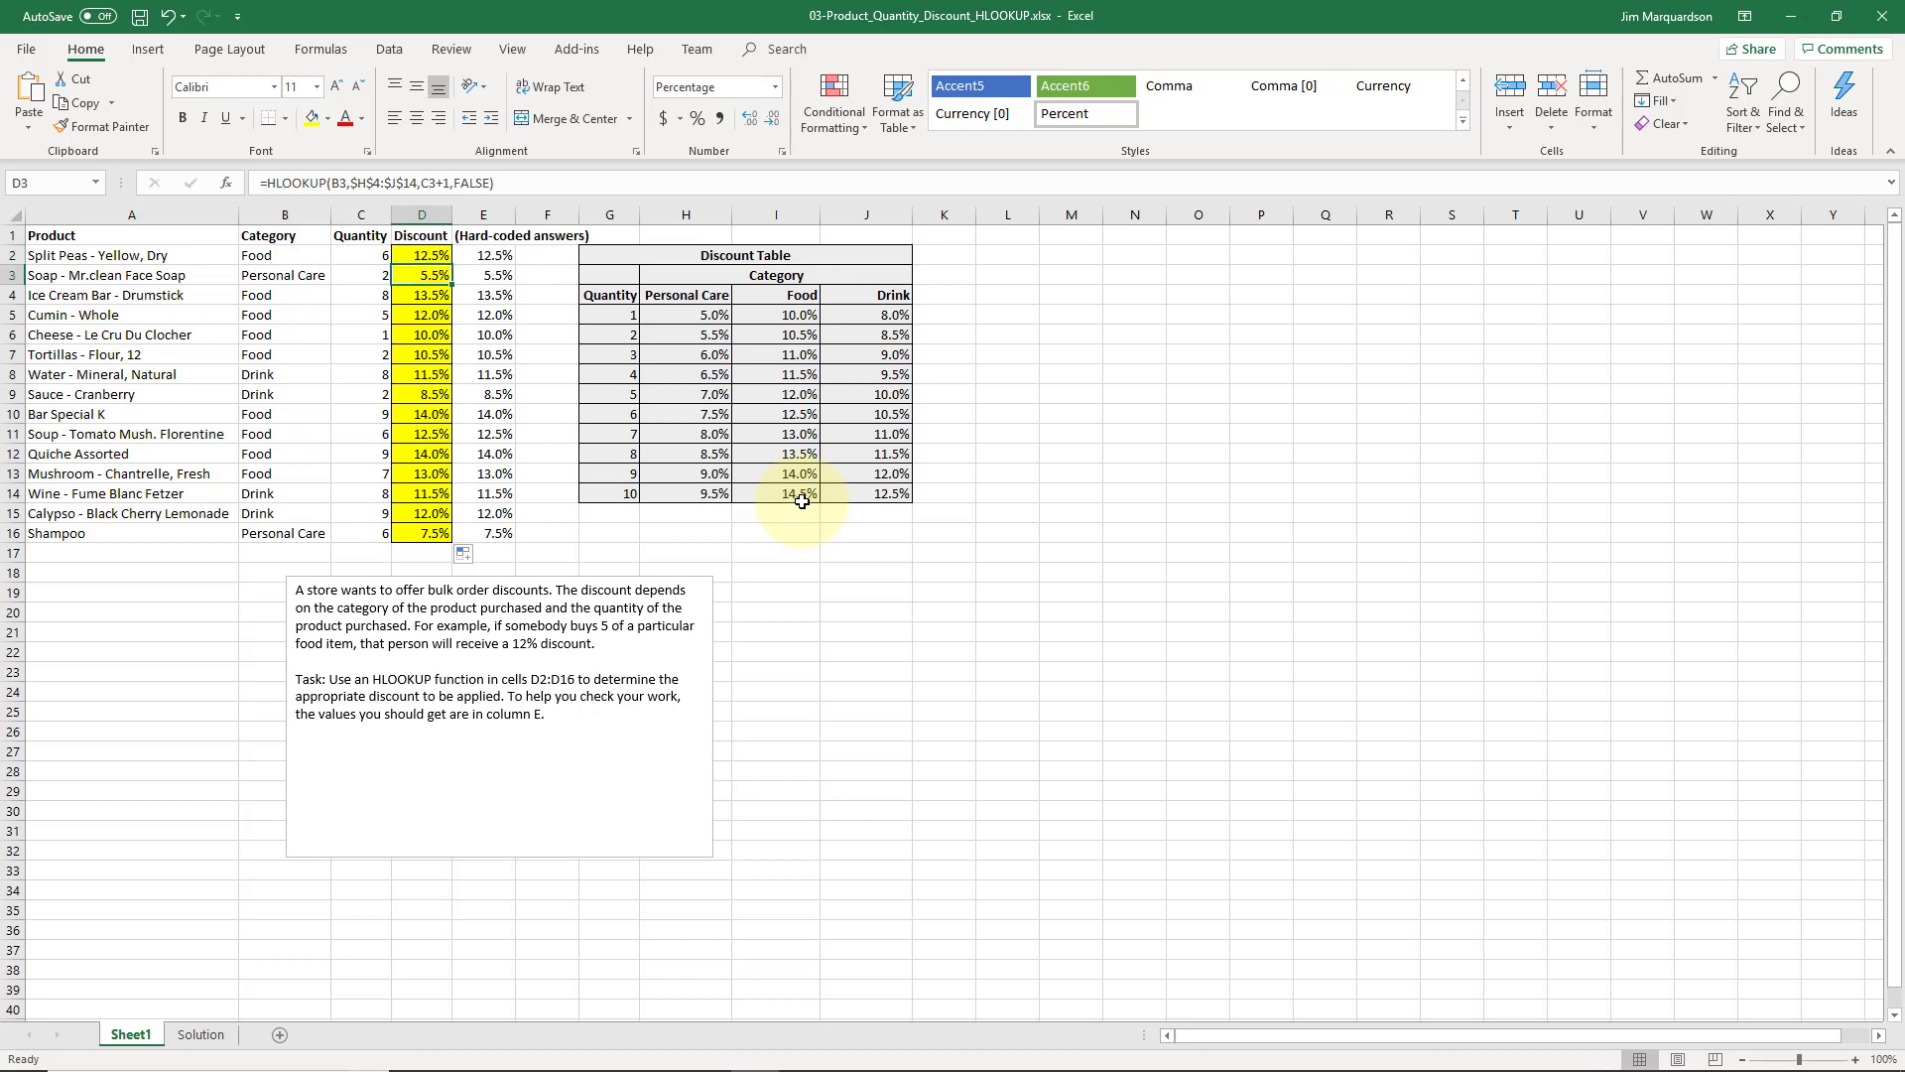
pyautogui.click(417, 336)
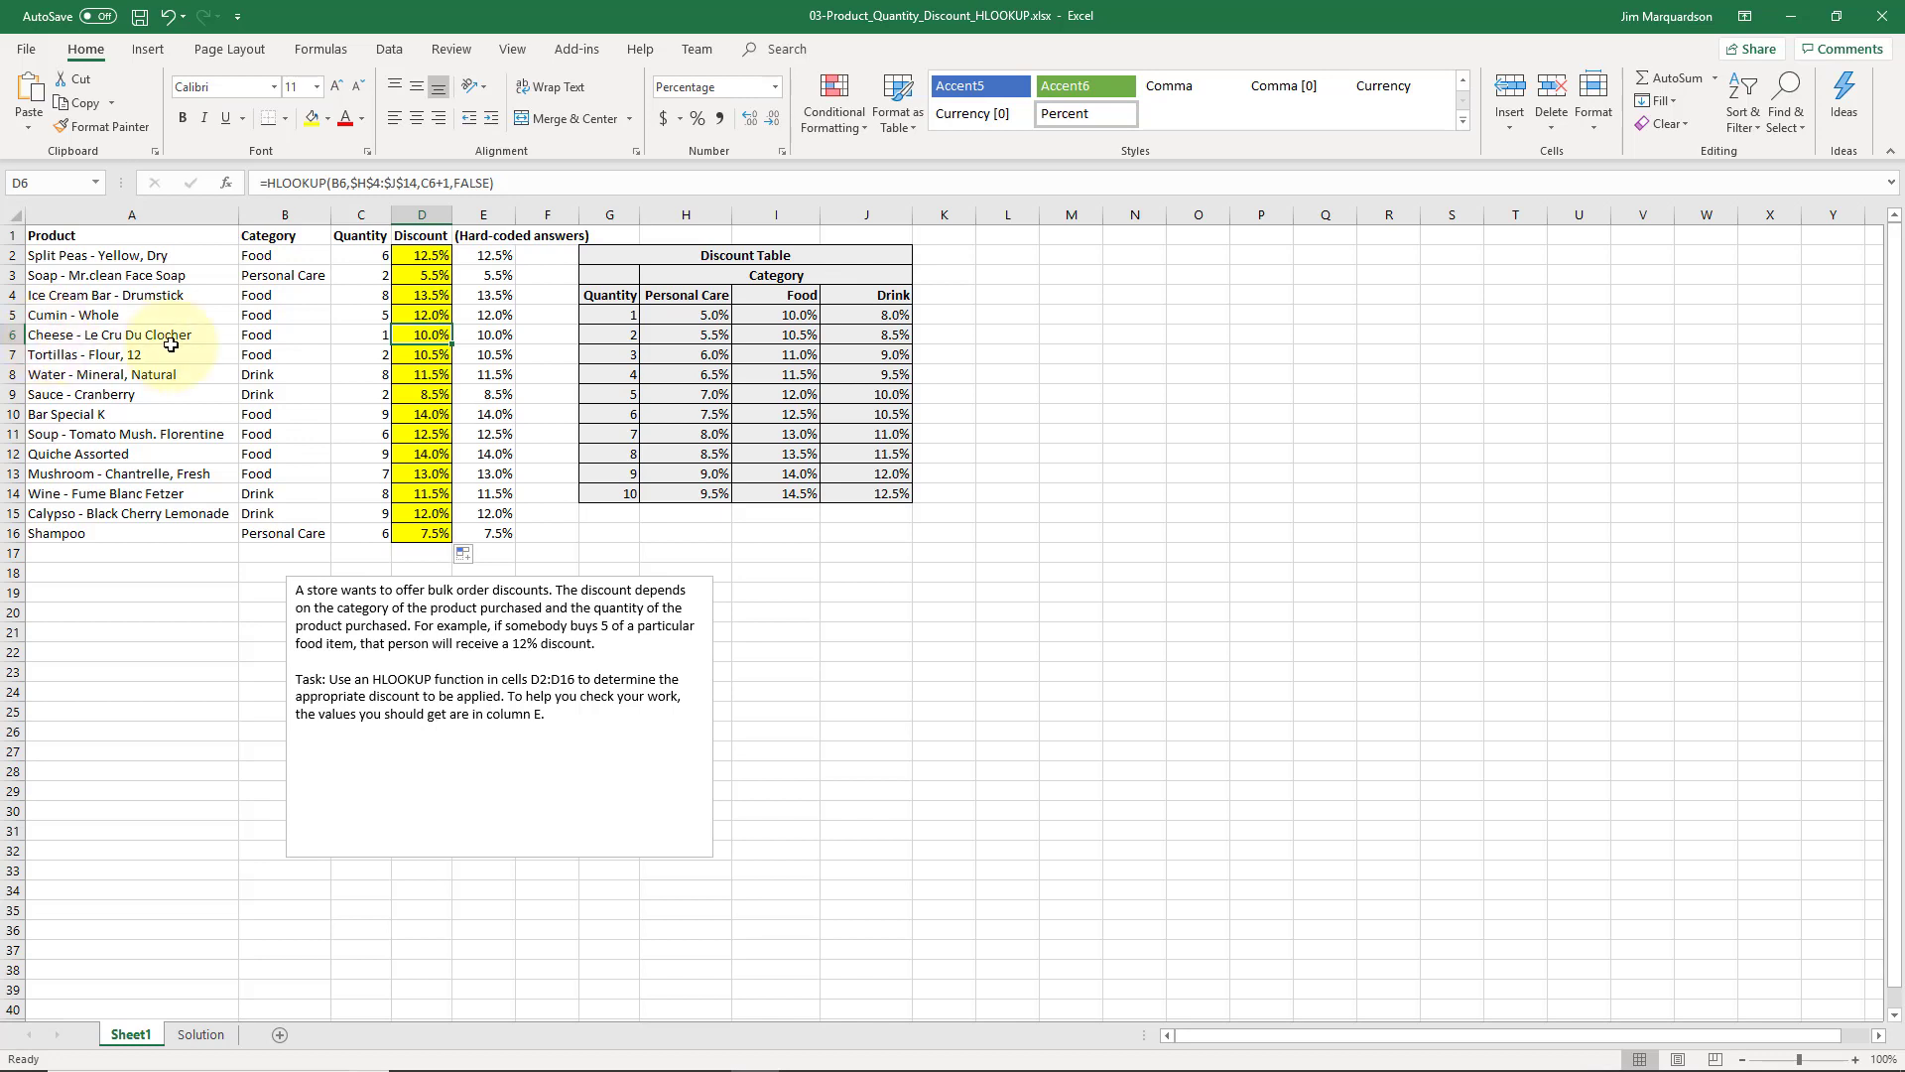
pyautogui.click(425, 182)
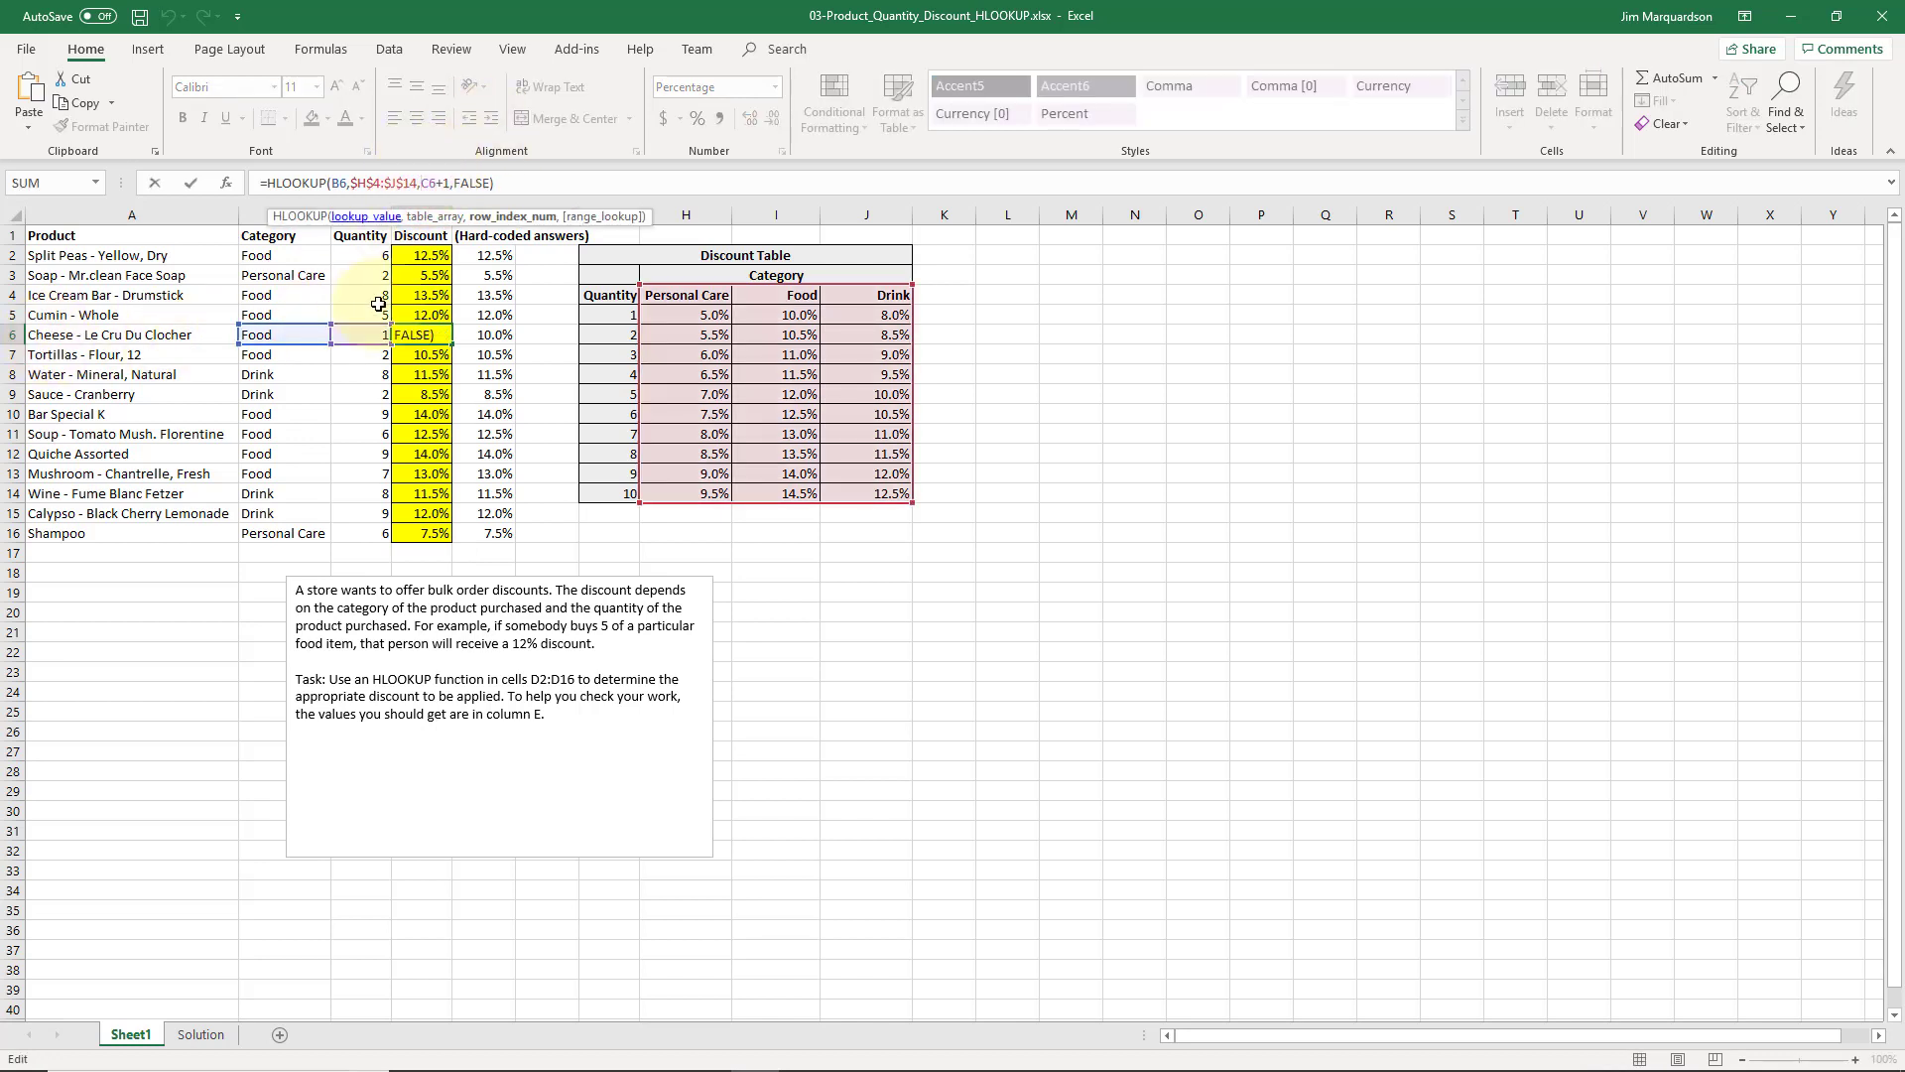
pyautogui.click(342, 184)
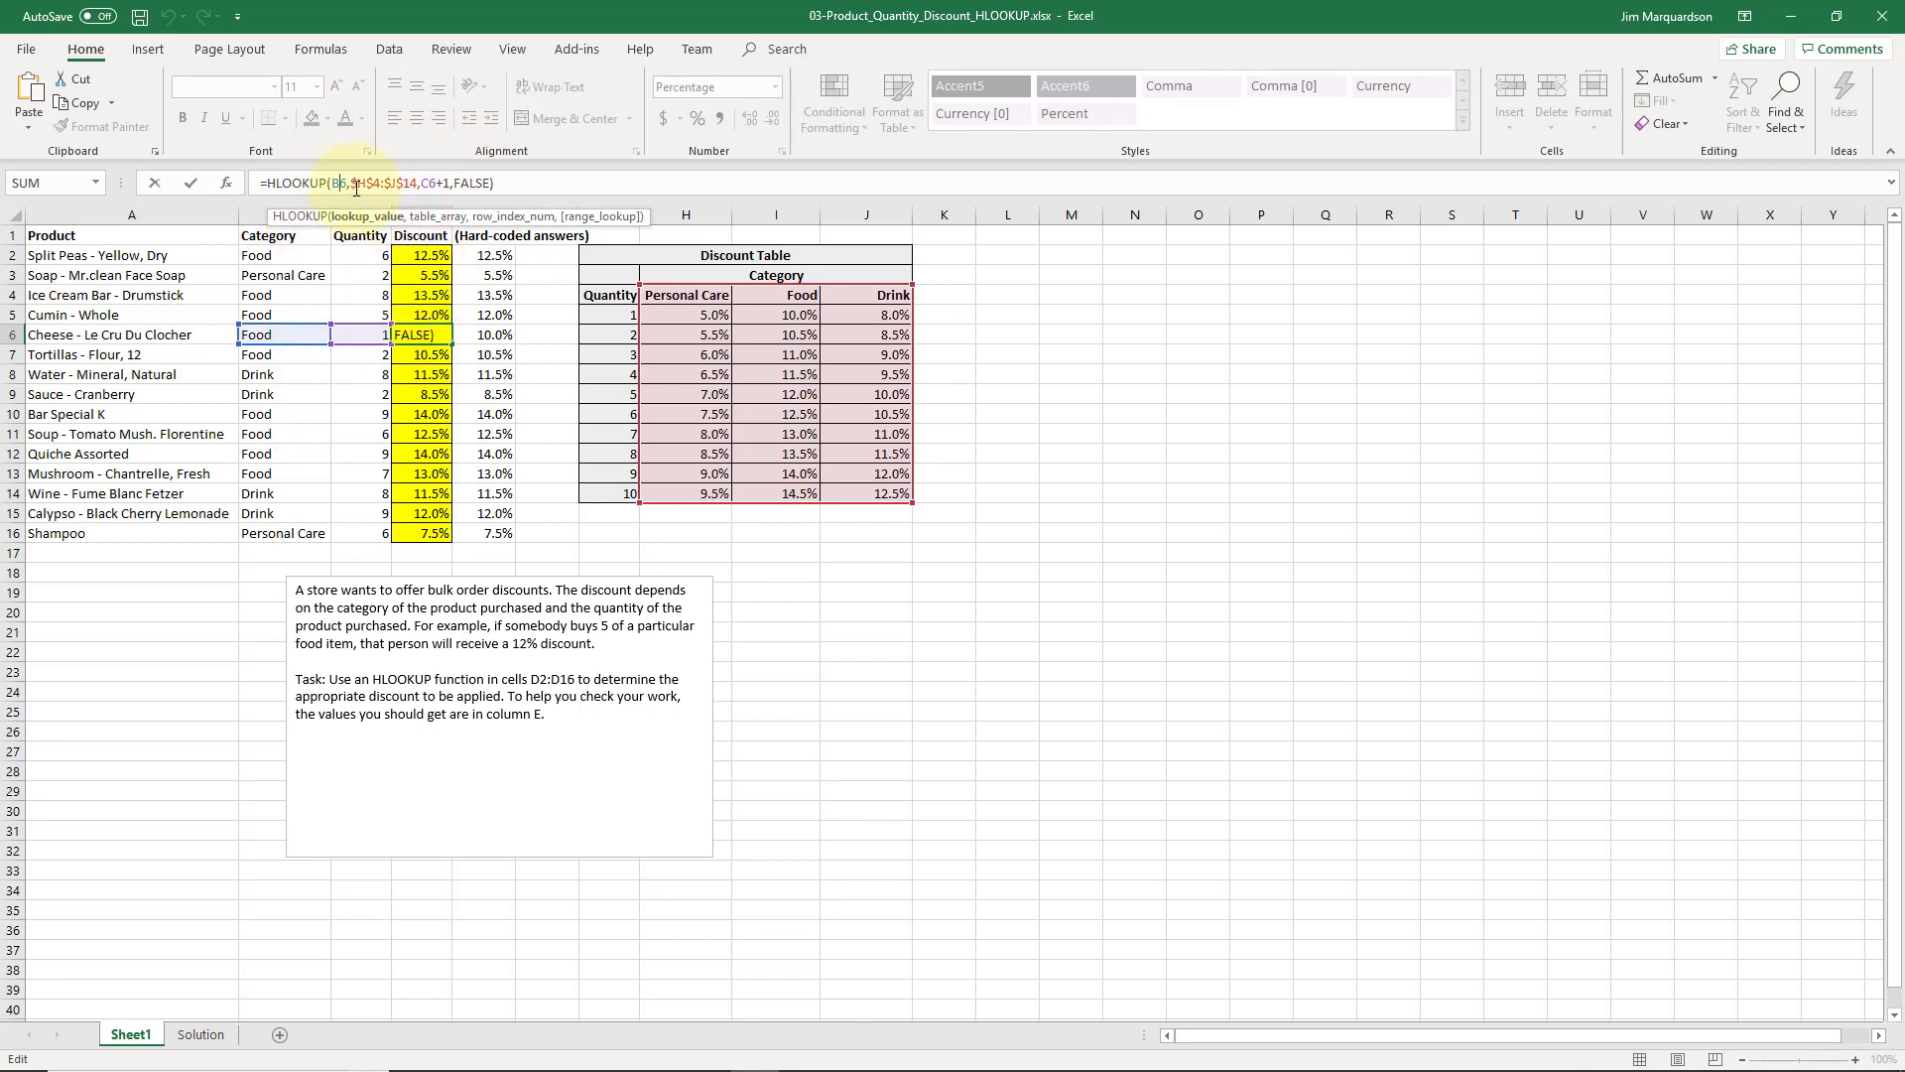
pyautogui.click(268, 339)
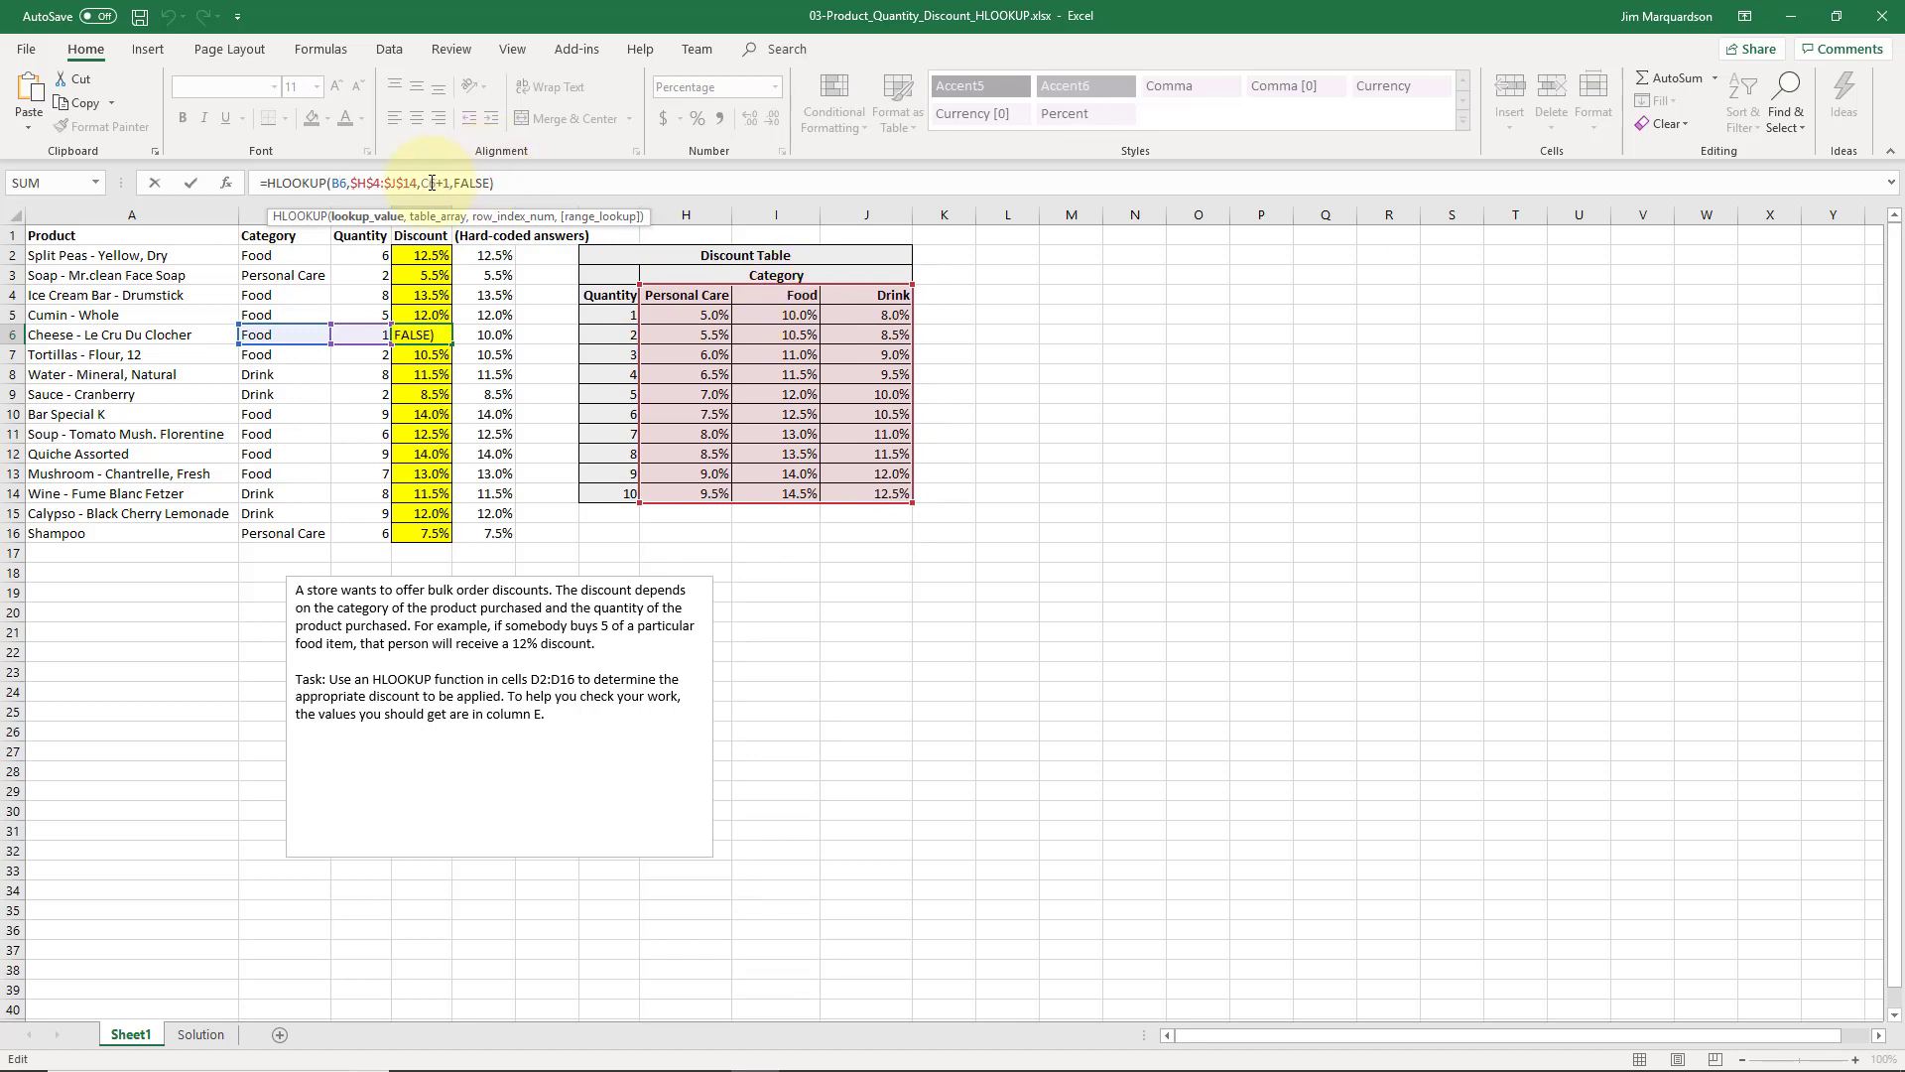
pyautogui.moveTo(422, 184); pyautogui.dragTo(449, 185)
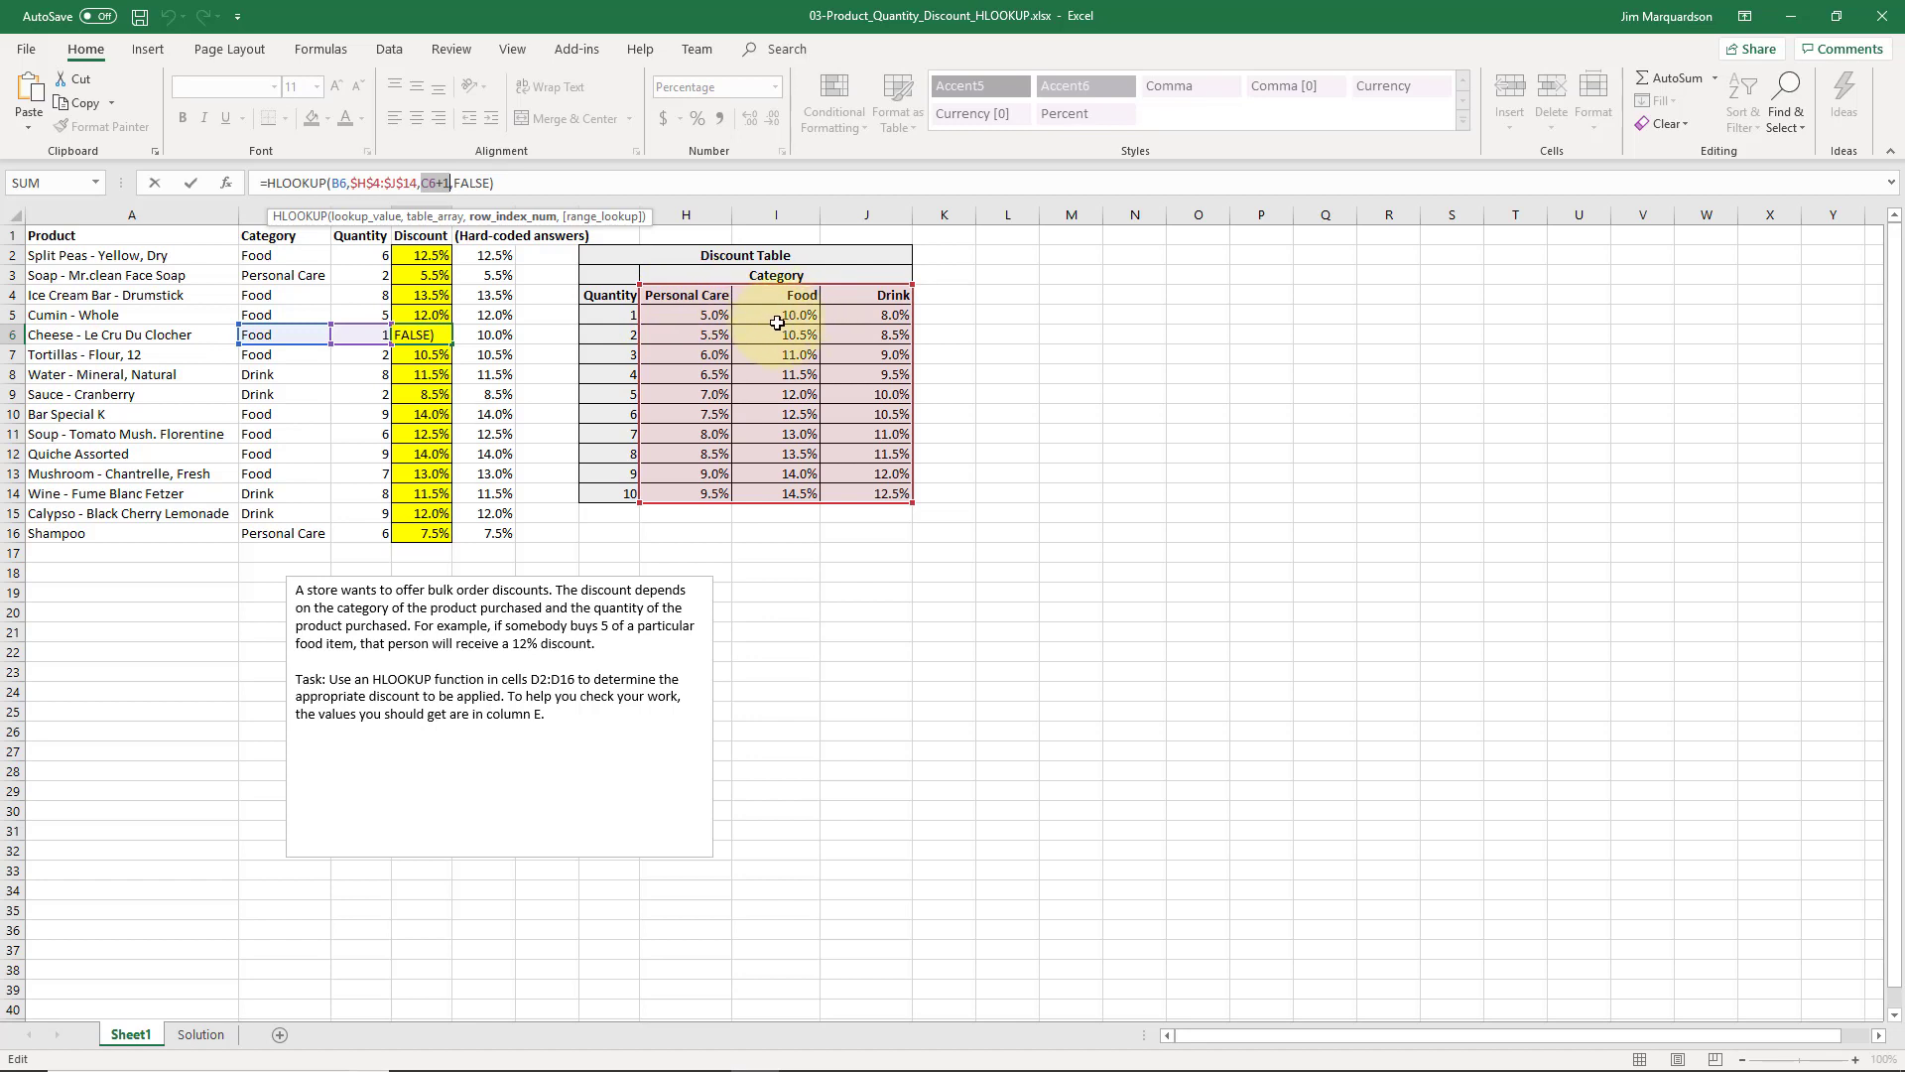
pyautogui.press('Return')
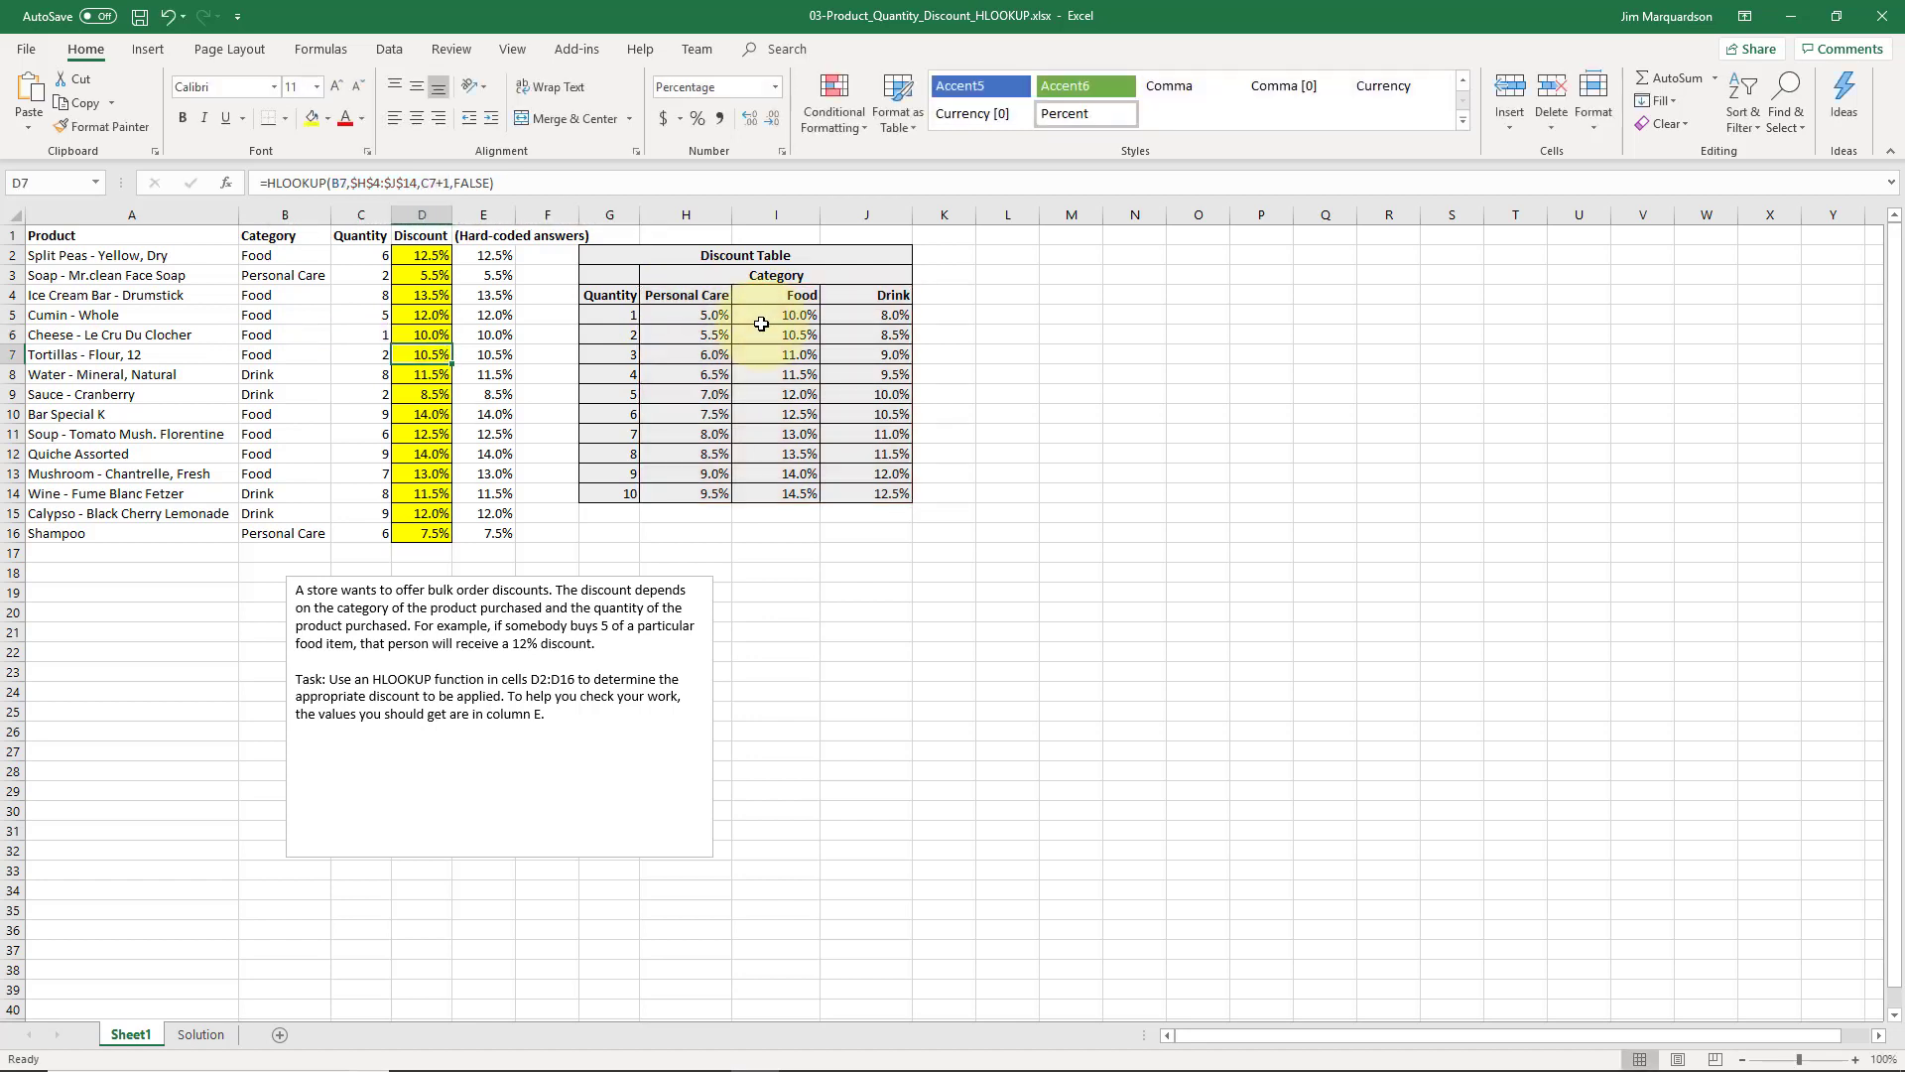
# Examine the category and quantity references in the Water - Mineral, Natural discount formula in D8
pyautogui.press('Down')
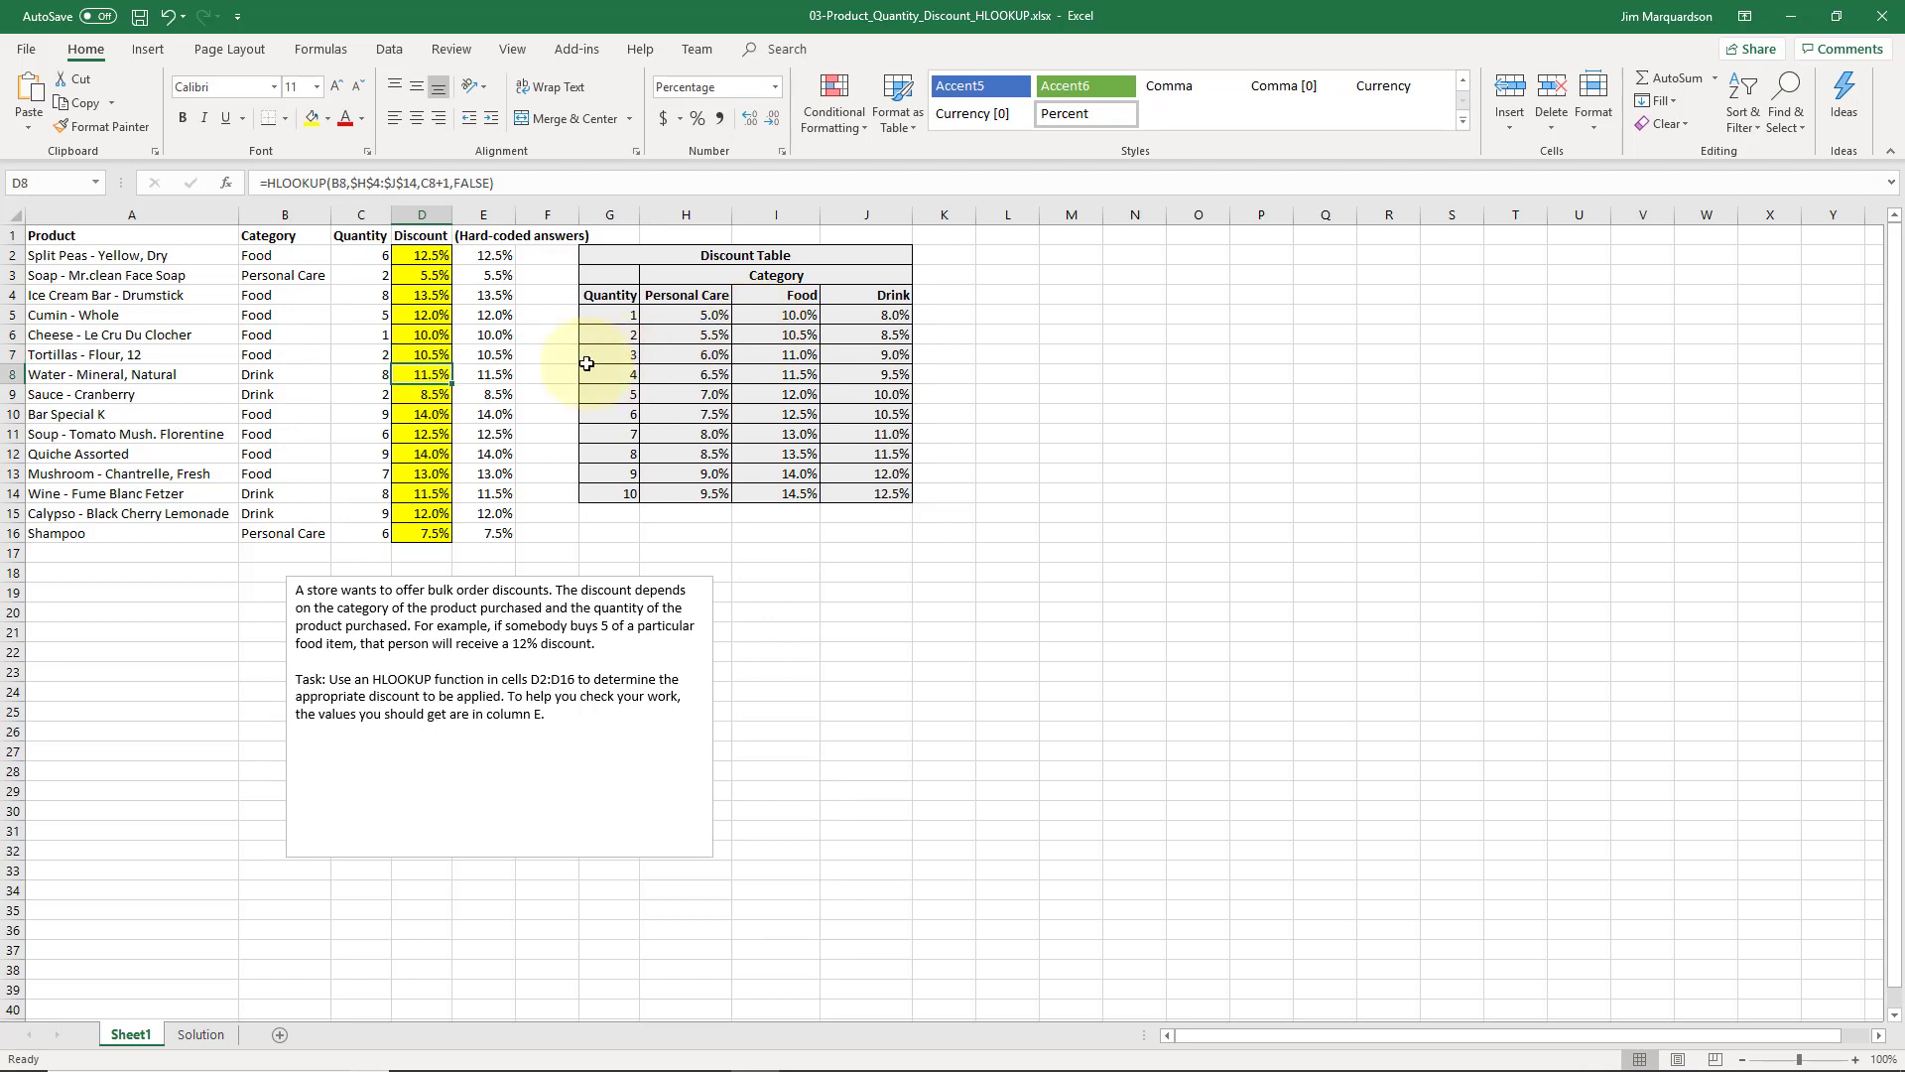
pyautogui.click(339, 183)
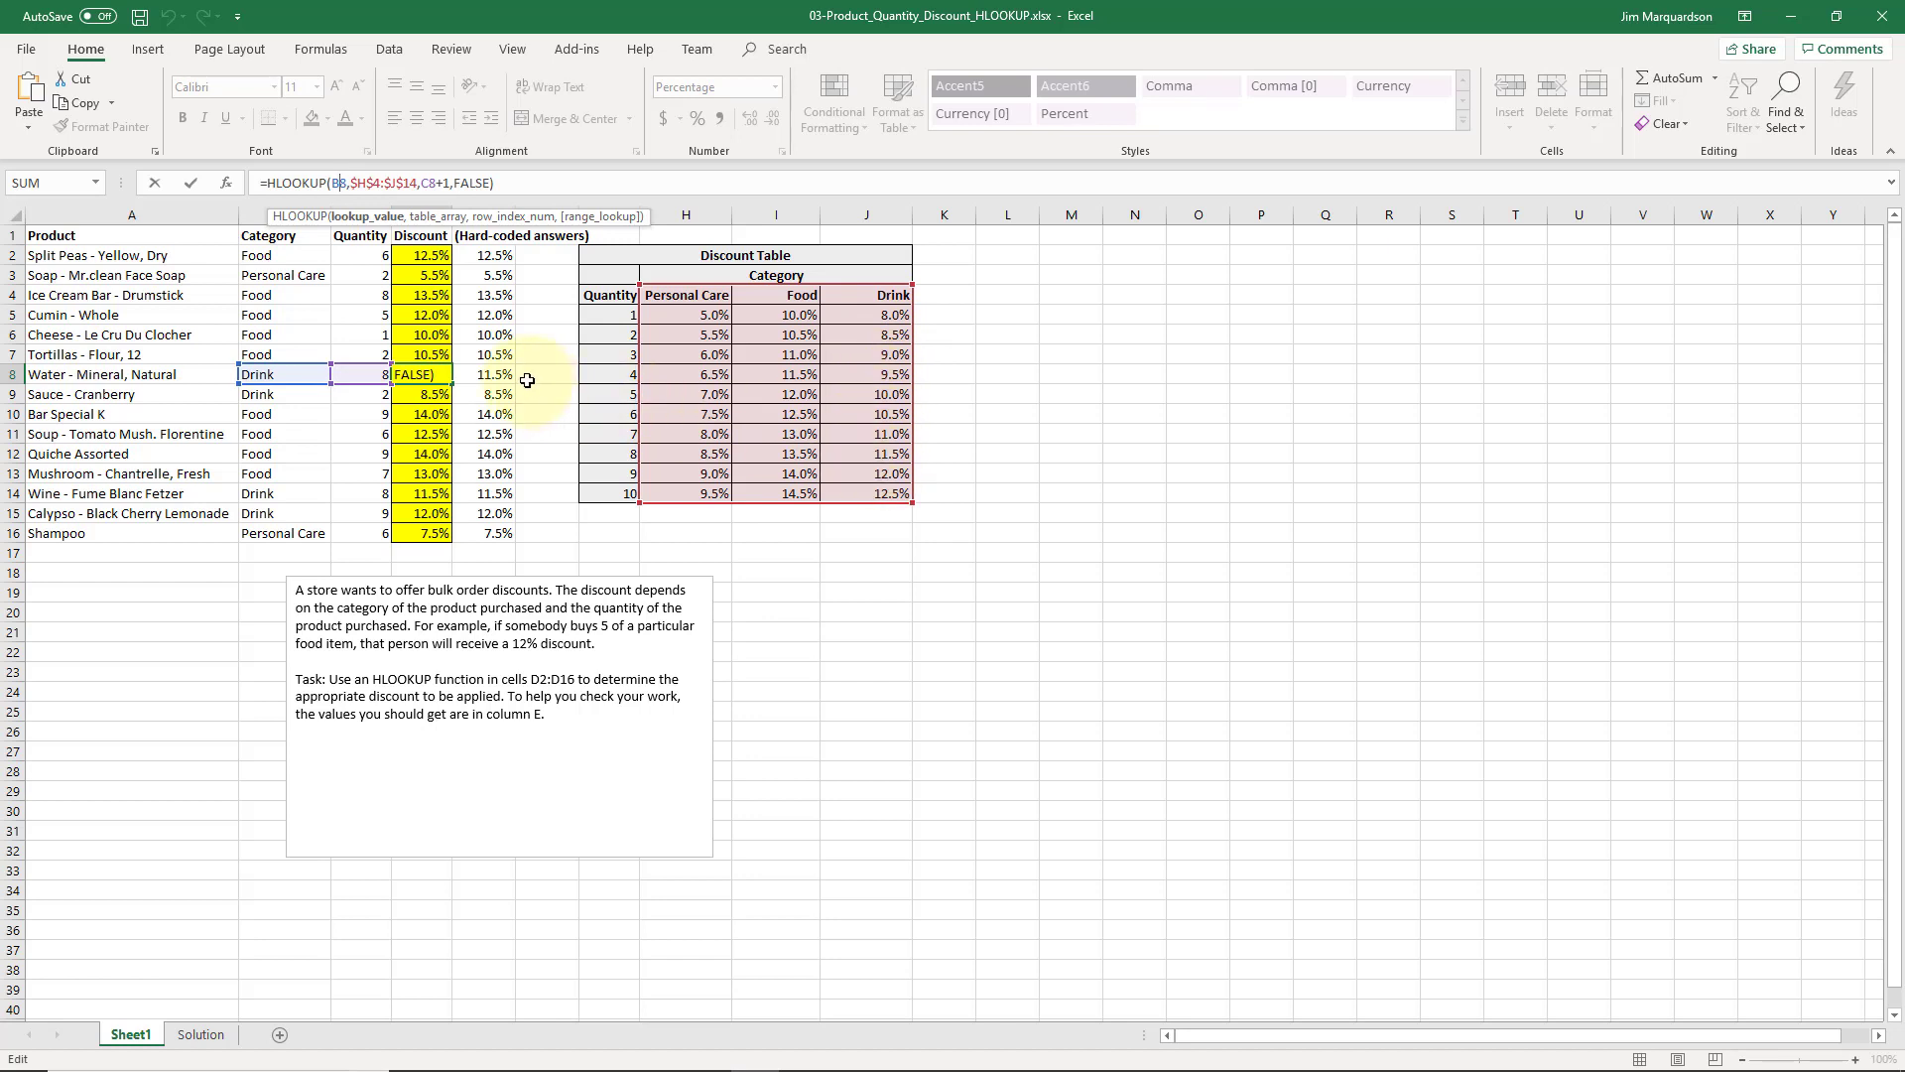
pyautogui.hotkey('ctrl', 'Return')
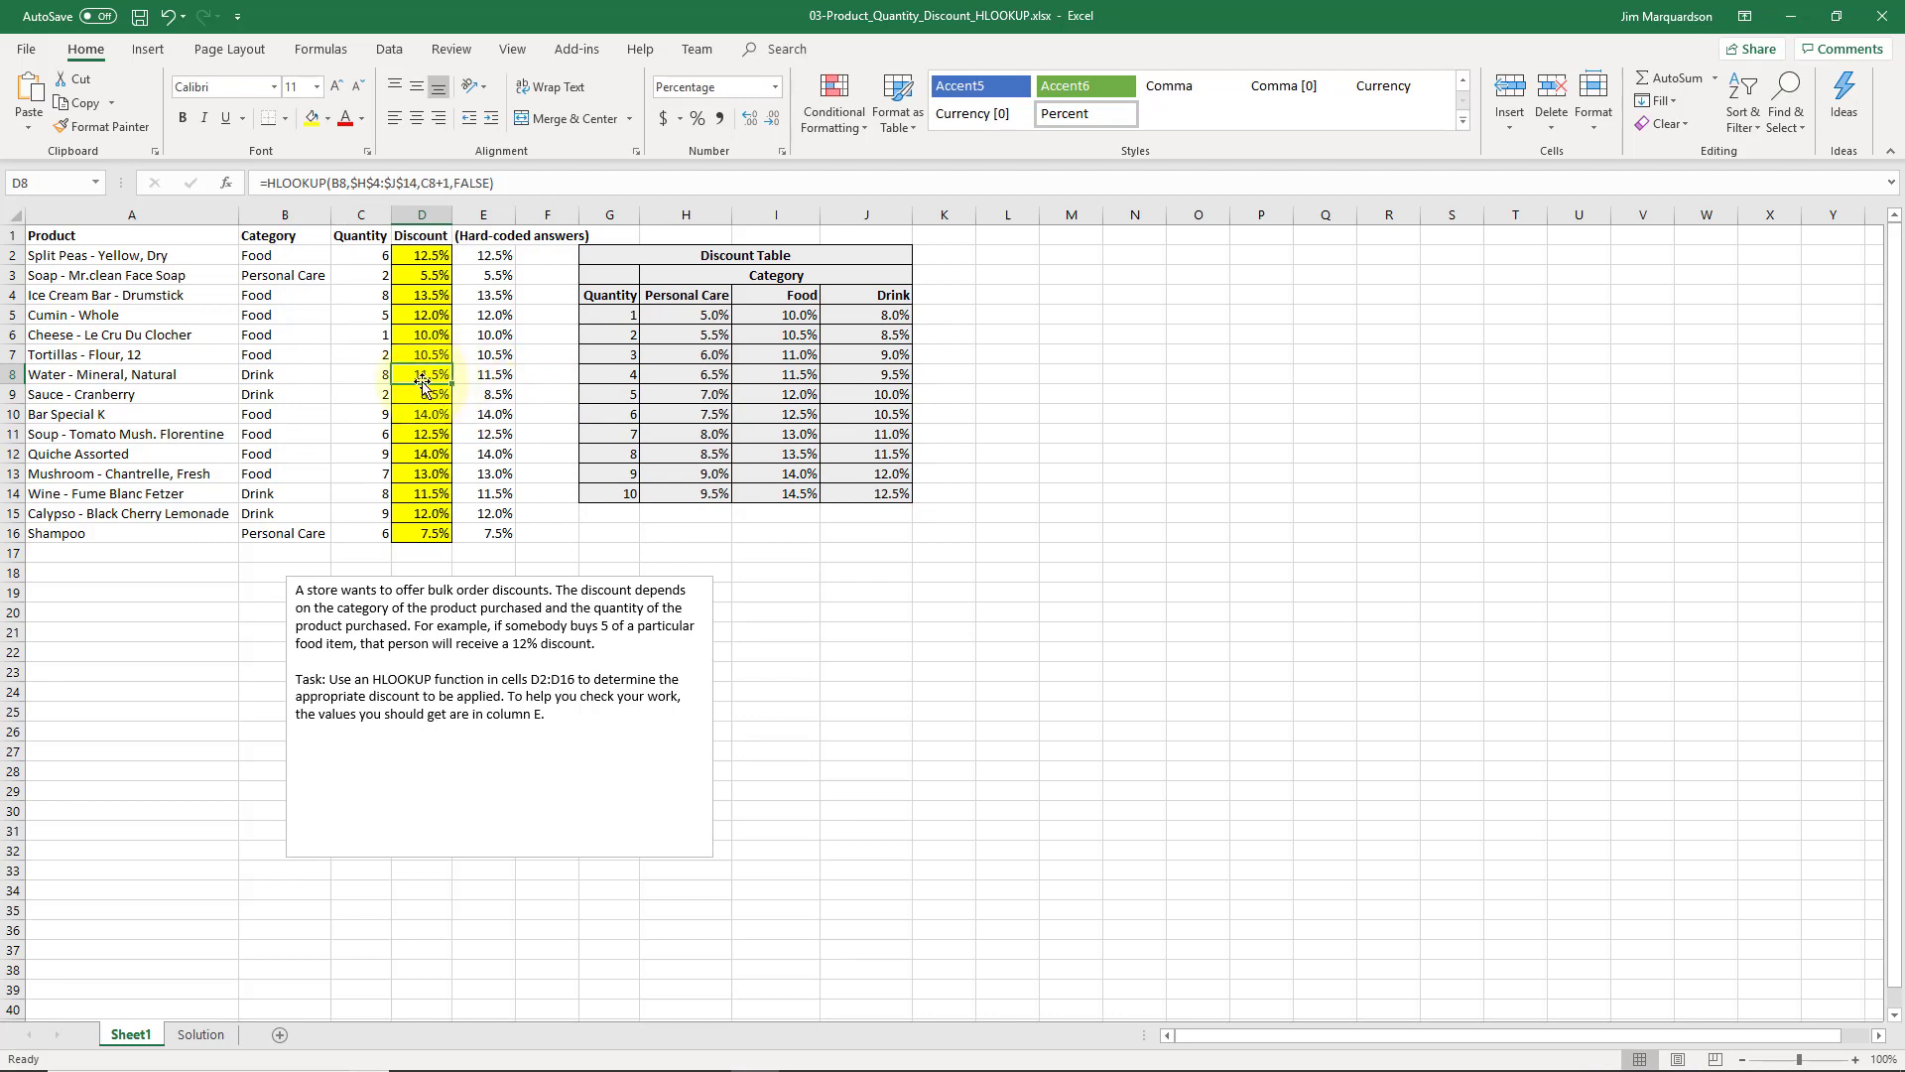
pyautogui.click(431, 183)
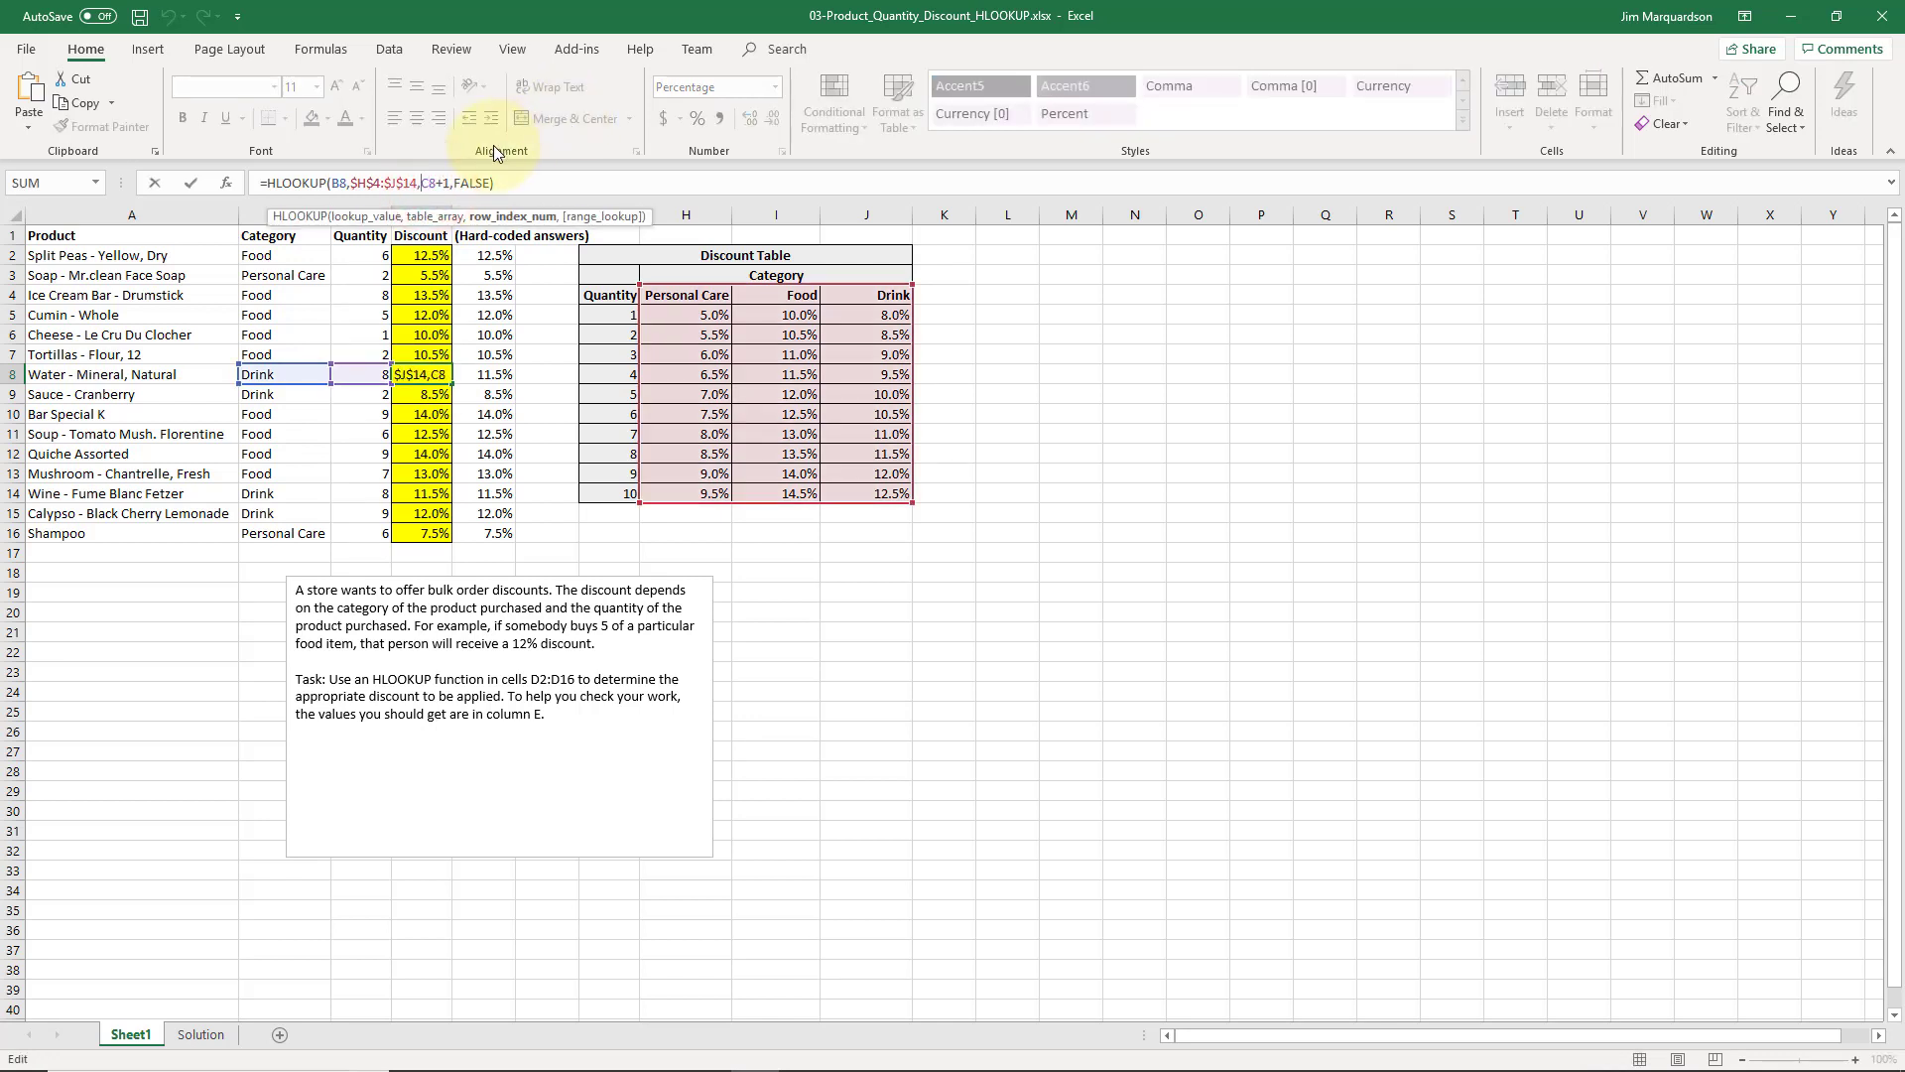
pyautogui.hotkey('shift', 'Right')
pyautogui.hotkey('shift', 'Right')
pyautogui.press('Return')
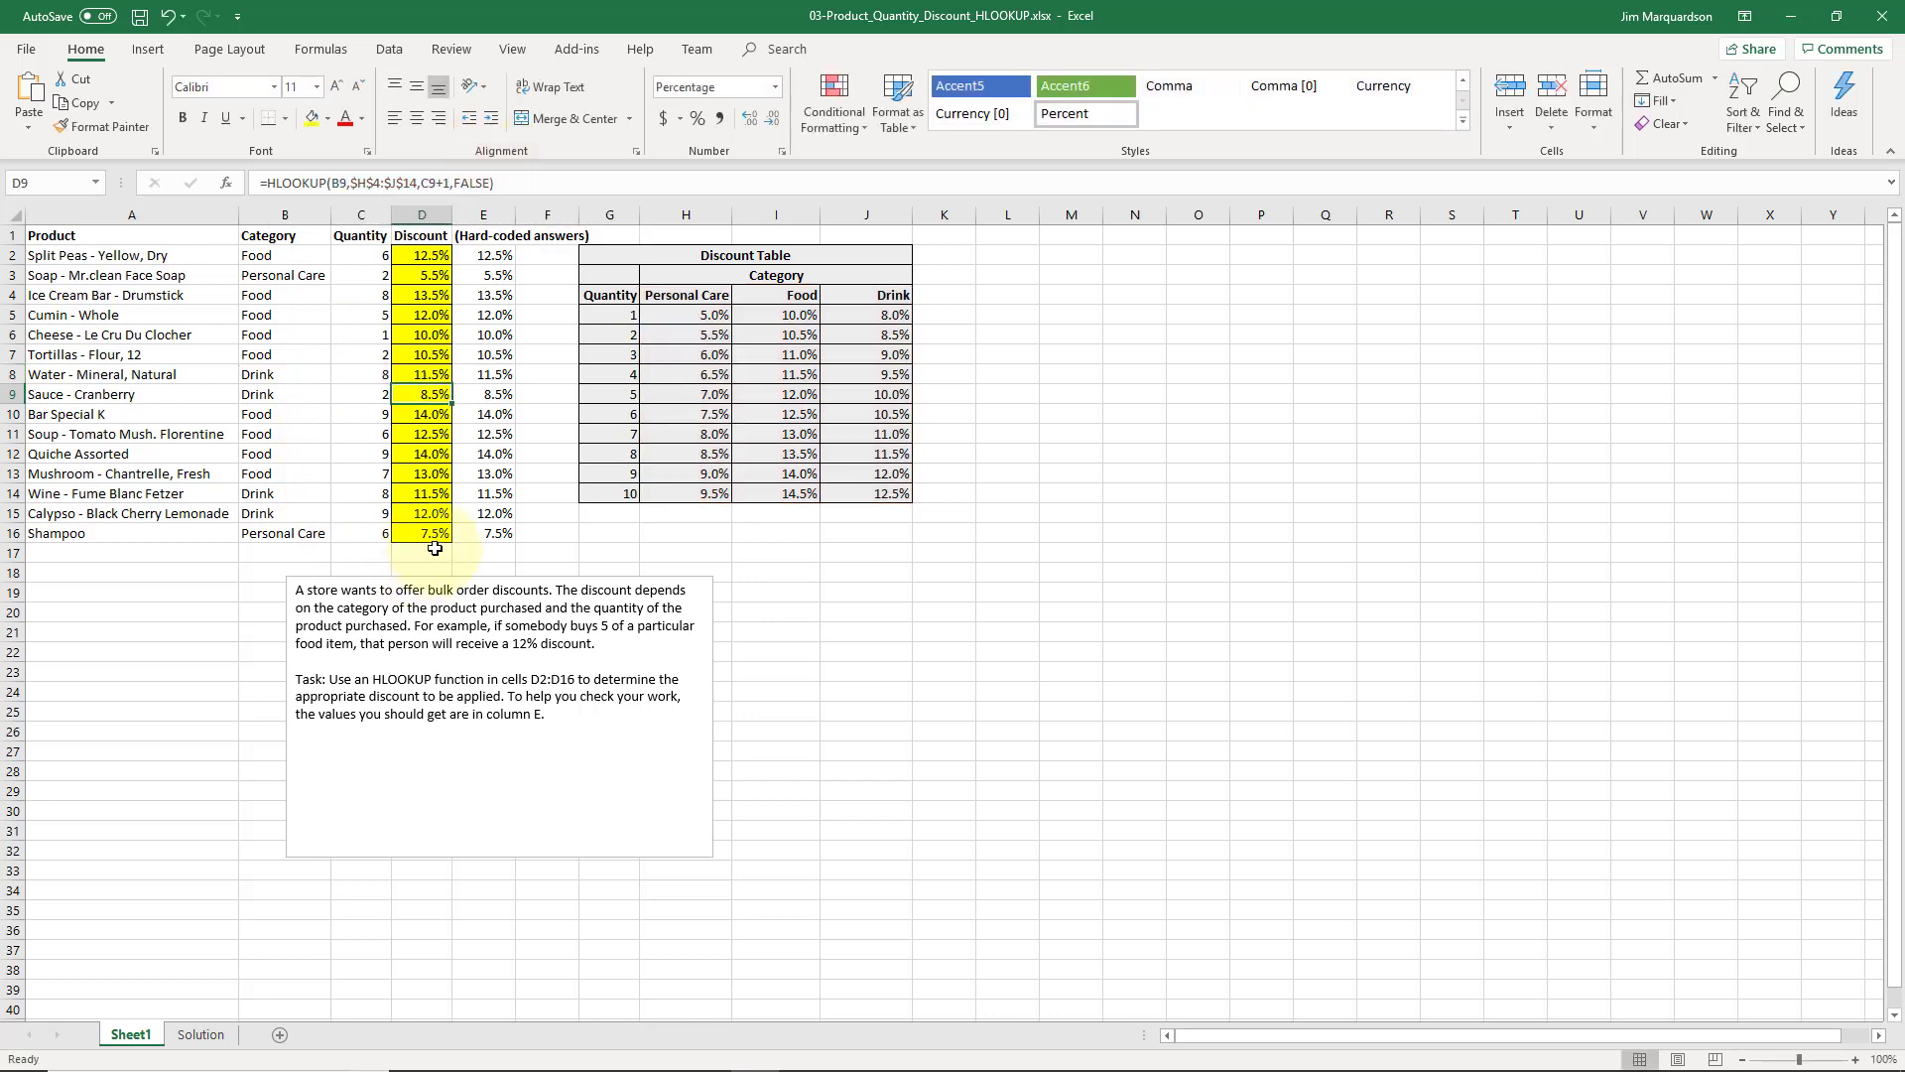
# Return the selection to cell A1, the Product heading
pyautogui.click(481, 536)
pyautogui.hotkey('ctrl', 'Left')
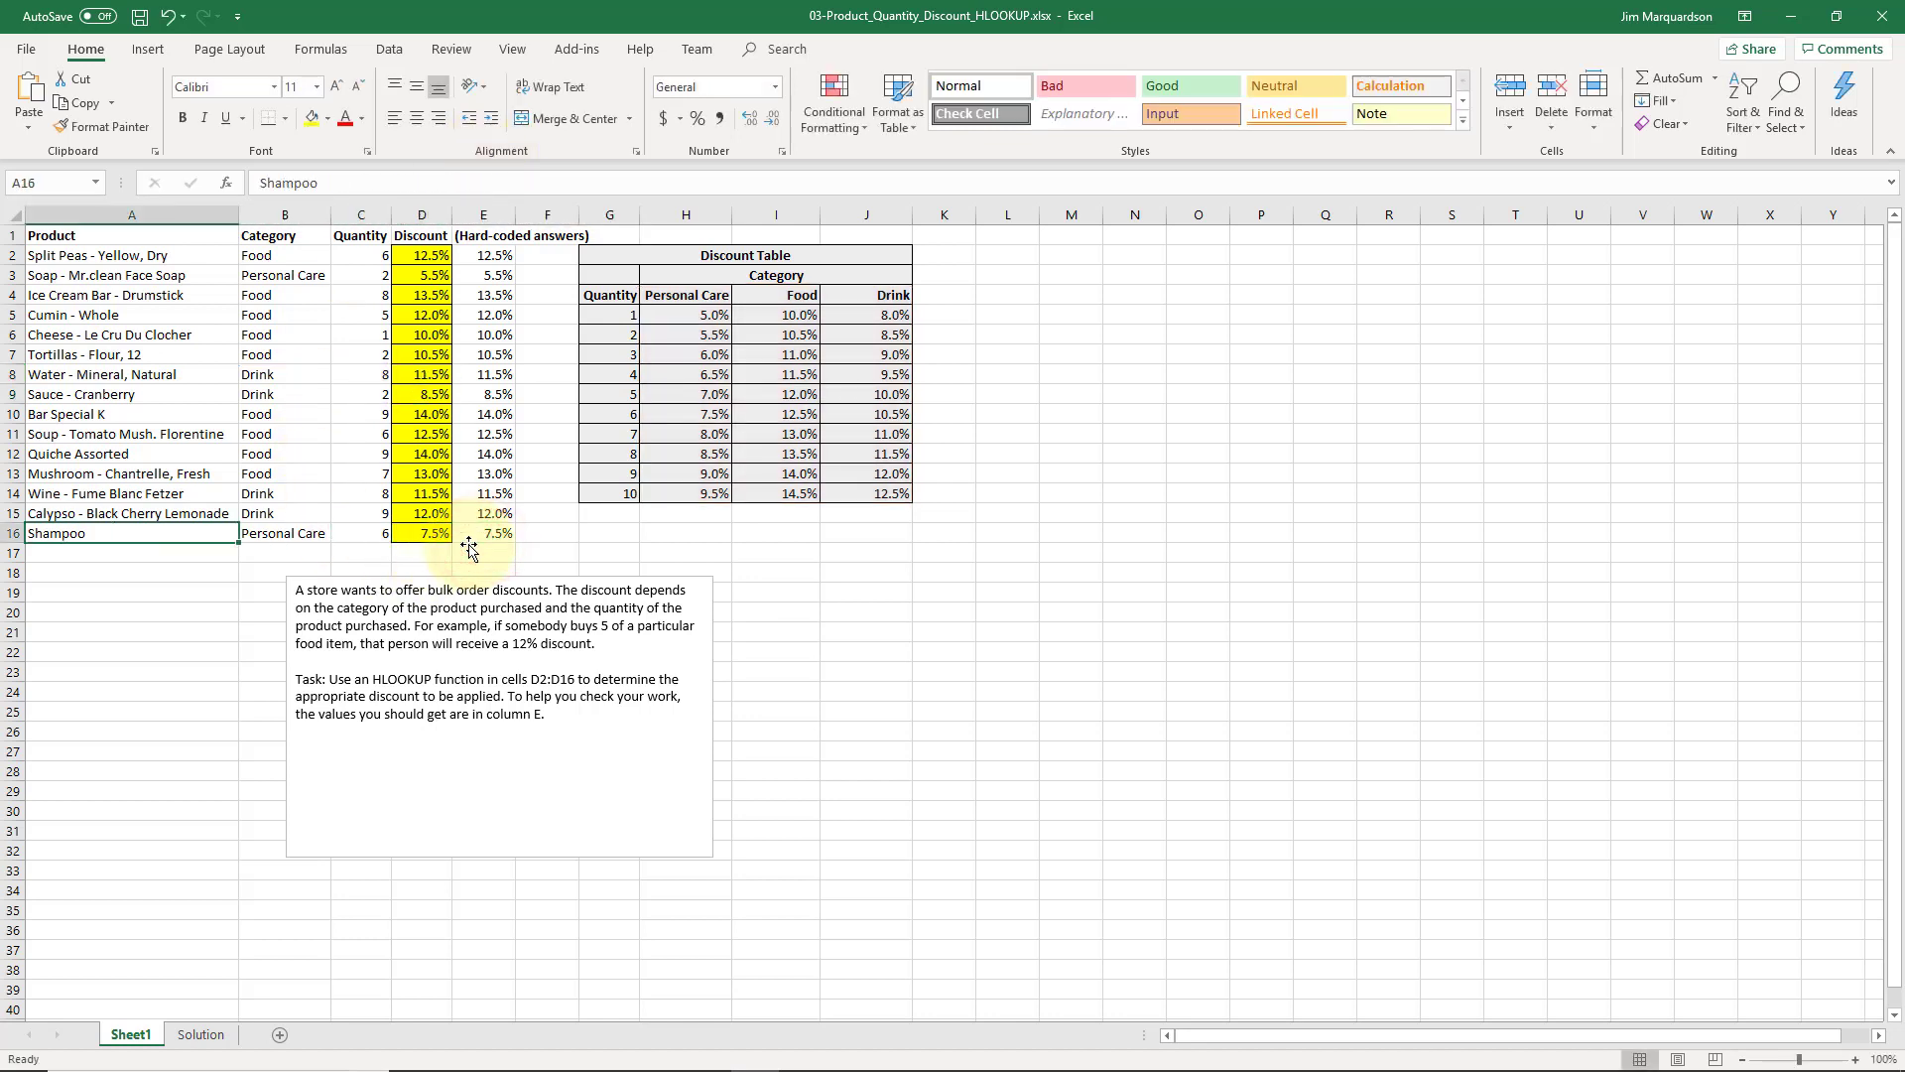
pyautogui.hotkey('ctrl', 'Up')
pyautogui.press('Up')
pyautogui.press('Up')
pyautogui.press('Up')
pyautogui.press('Up')
pyautogui.press('Up')
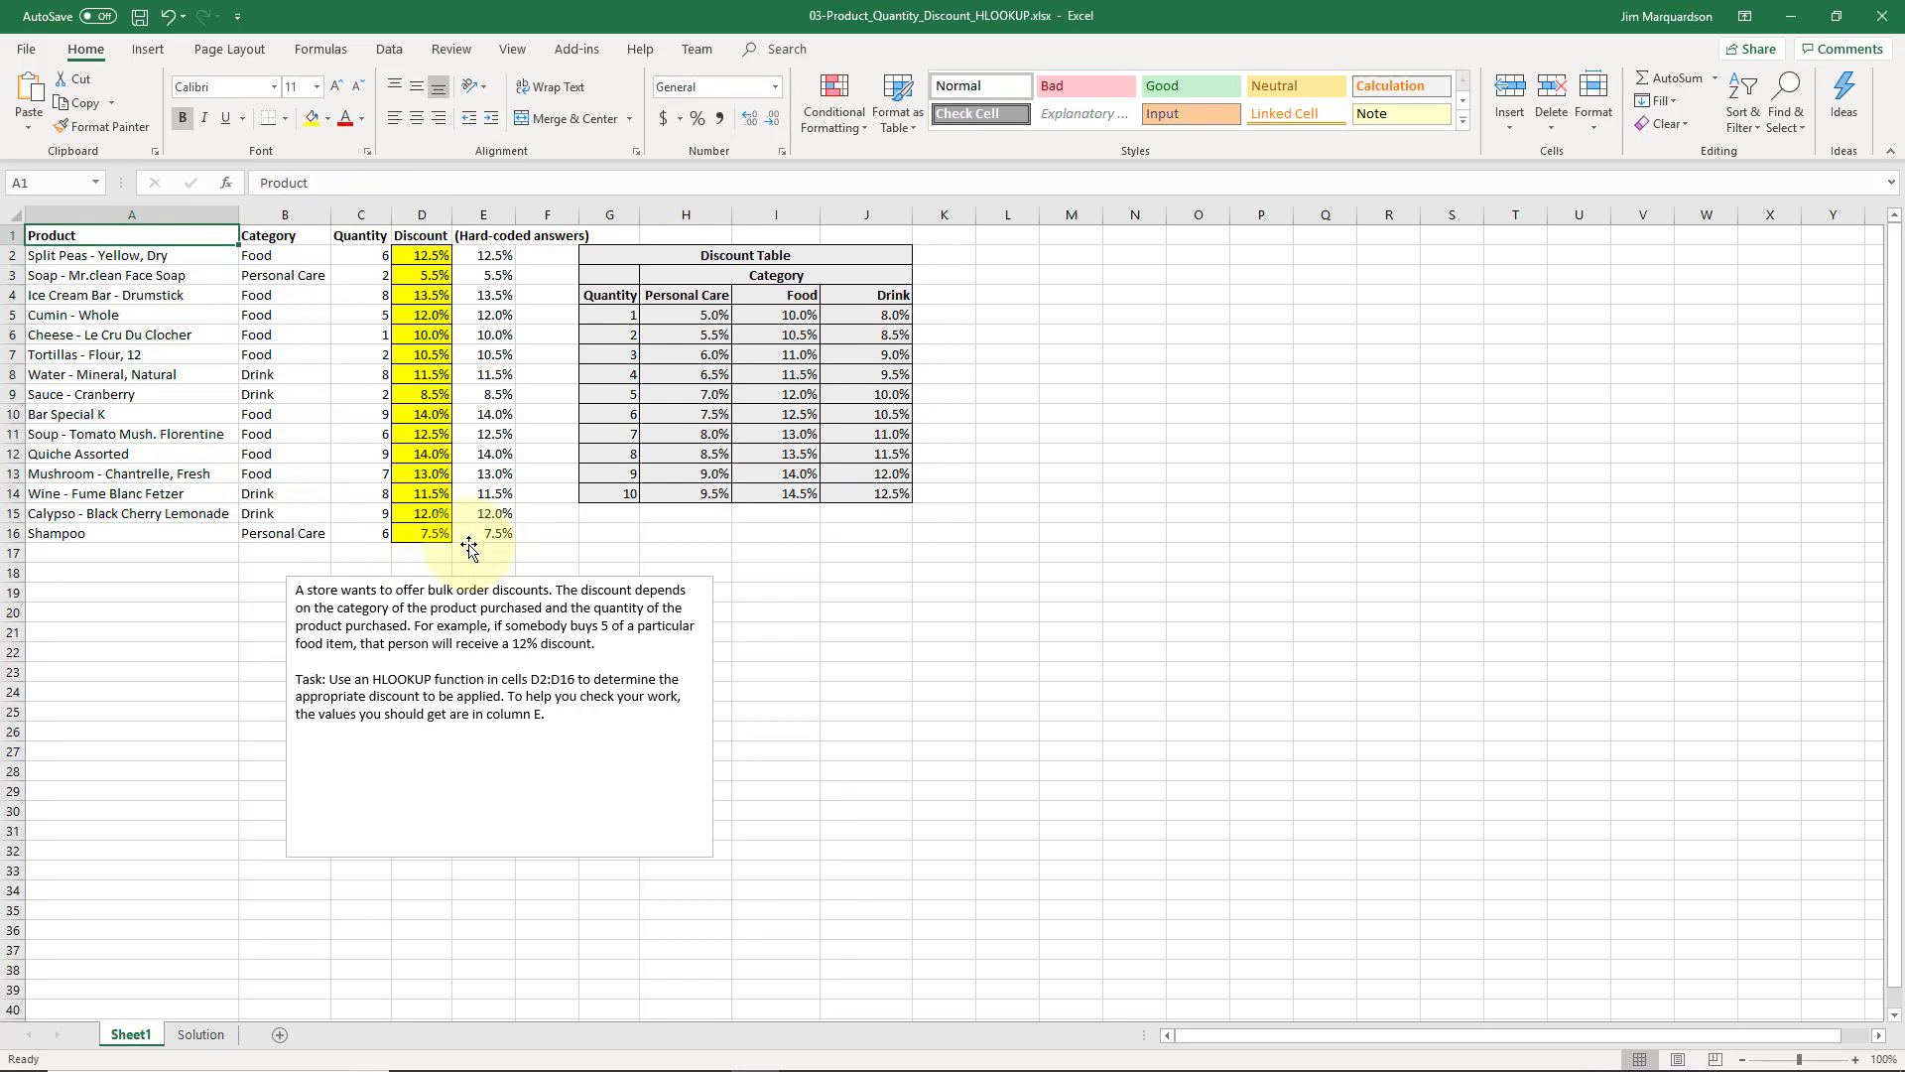